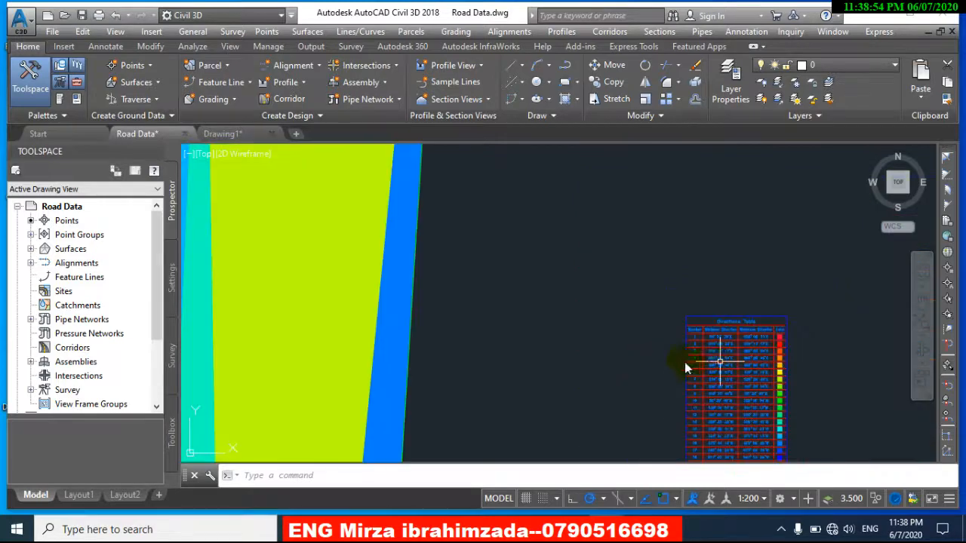
Step: Examine the Directions Table beside the surface and compare its colors with the direction shading
{"action": "scroll", "coordinate": [571, 376], "scroll_direction": "up", "scroll_amount": 8}
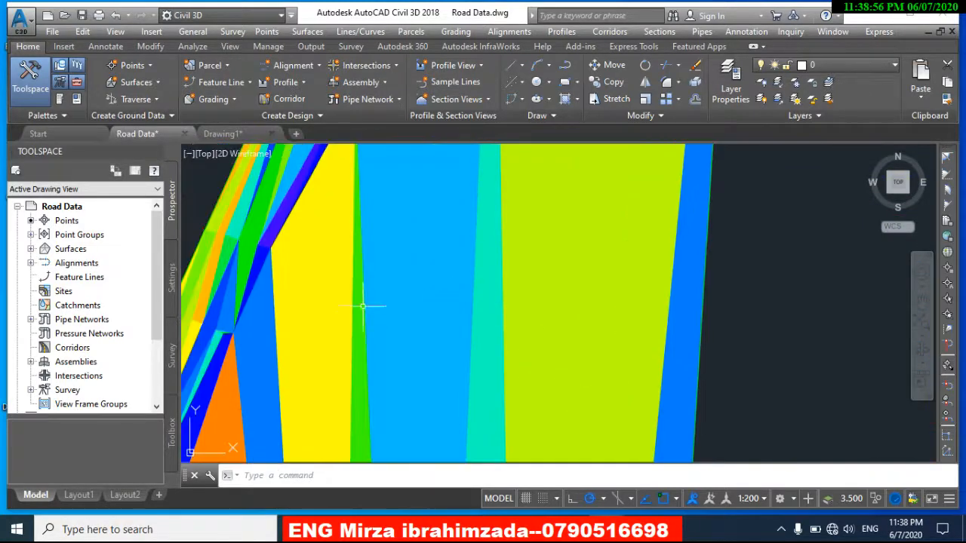
{"action": "scroll", "coordinate": [290, 301], "scroll_direction": "down", "scroll_amount": 5}
{"action": "scroll", "coordinate": [556, 356], "scroll_direction": "up", "scroll_amount": 10}
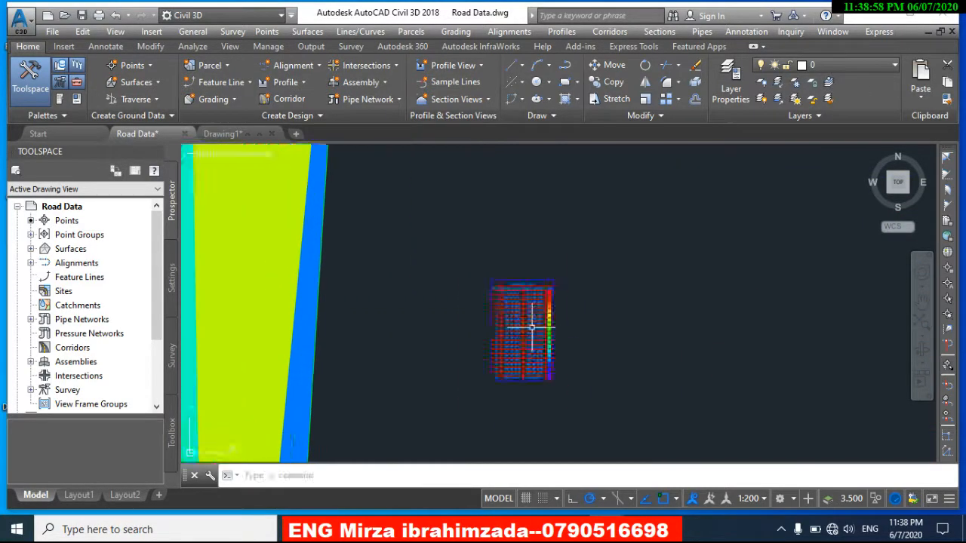
{"action": "scroll", "coordinate": [532, 327], "scroll_direction": "up", "scroll_amount": 4}
{"action": "scroll", "coordinate": [531, 323], "scroll_direction": "down", "scroll_amount": 12}
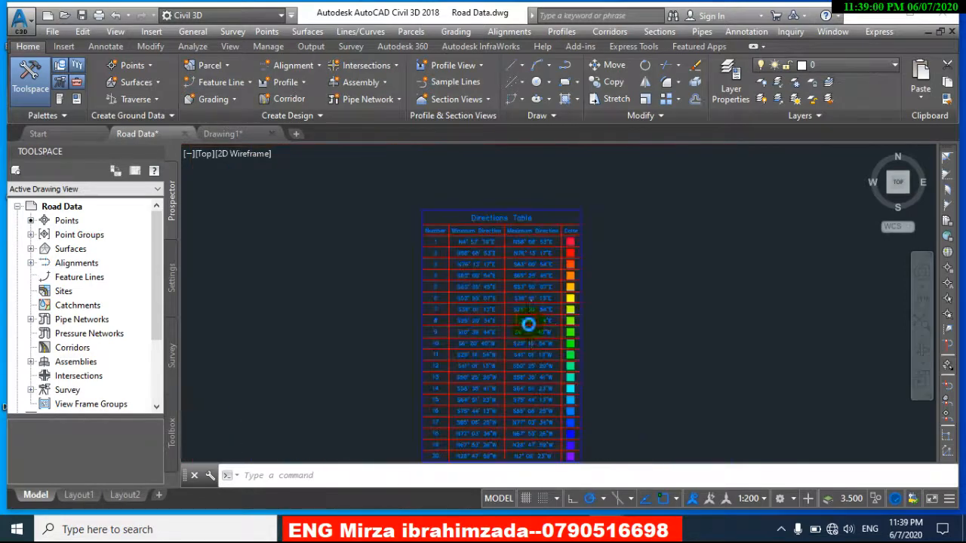
{"action": "scroll", "coordinate": [366, 304], "scroll_direction": "up", "scroll_amount": 1}
Step: Edit the surface's style so that the Directions component is hidden and the Elevations component is visible in plan view
{"action": "left_click", "coordinate": [366, 304]}
{"action": "left_click", "coordinate": [331, 338]}
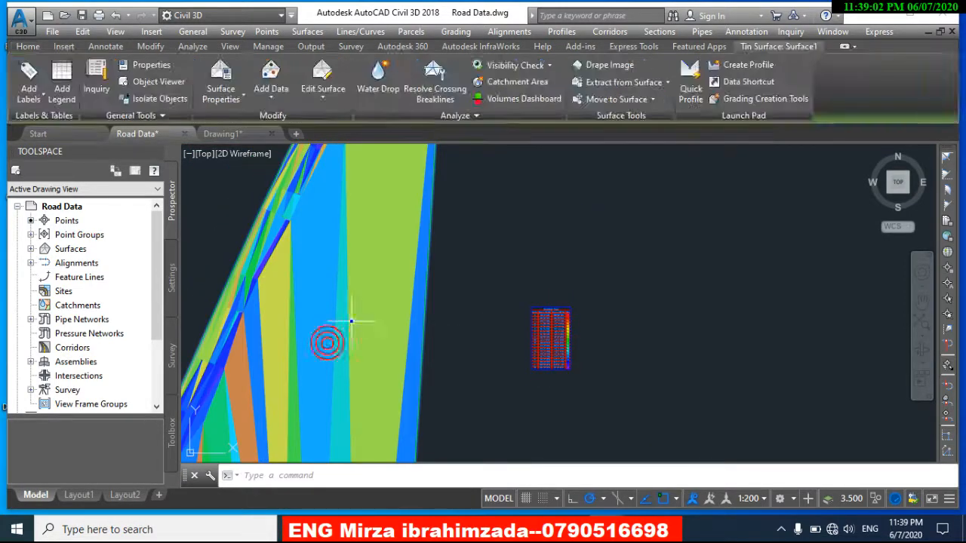
{"action": "right_click", "coordinate": [340, 346]}
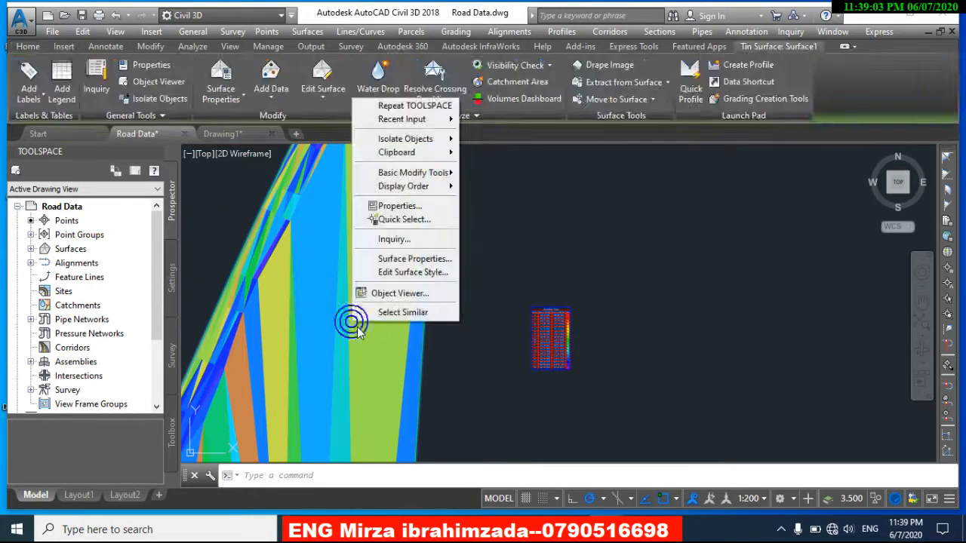
{"action": "left_click", "coordinate": [407, 273]}
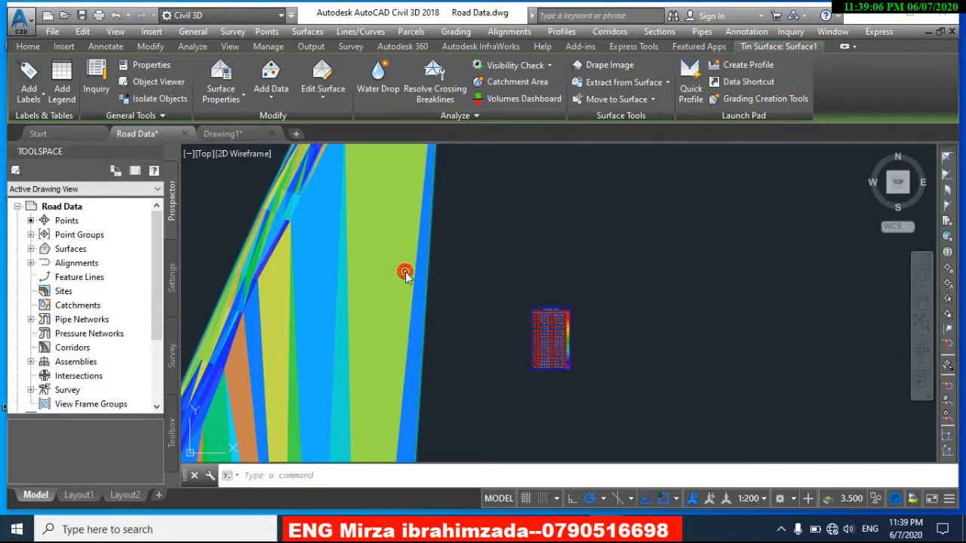
{"action": "left_click_drag", "start_coordinate": [830, 255], "coordinate": [830, 293]}
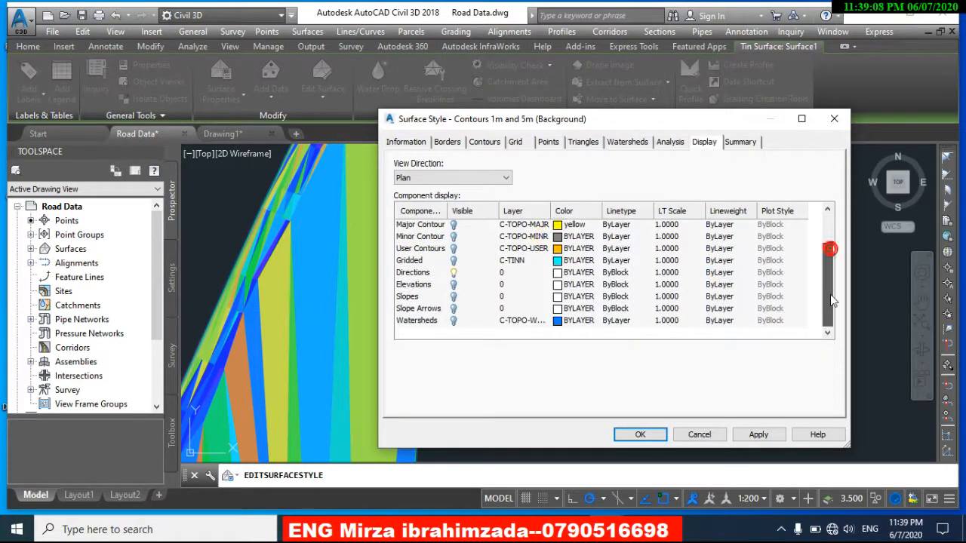
{"action": "left_click", "coordinate": [453, 273]}
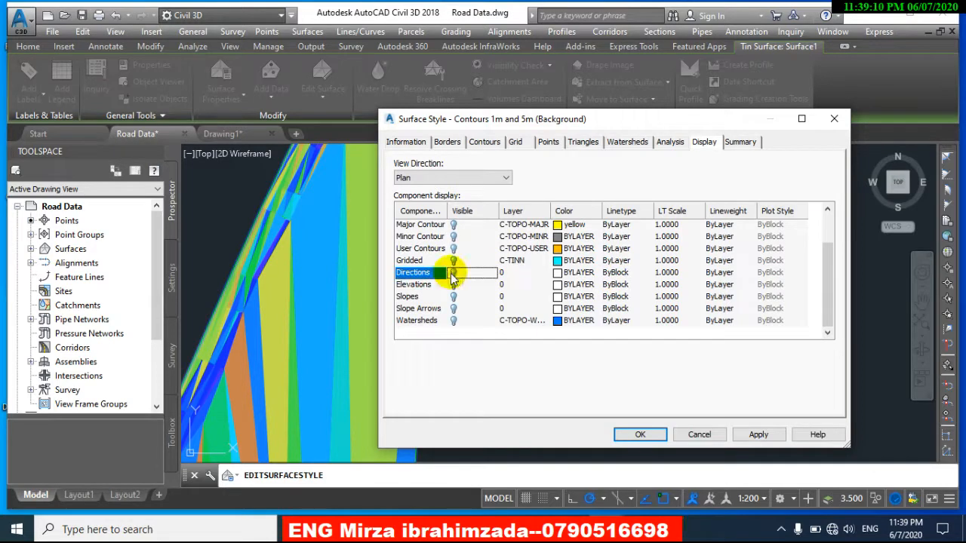
{"action": "left_click", "coordinate": [453, 285]}
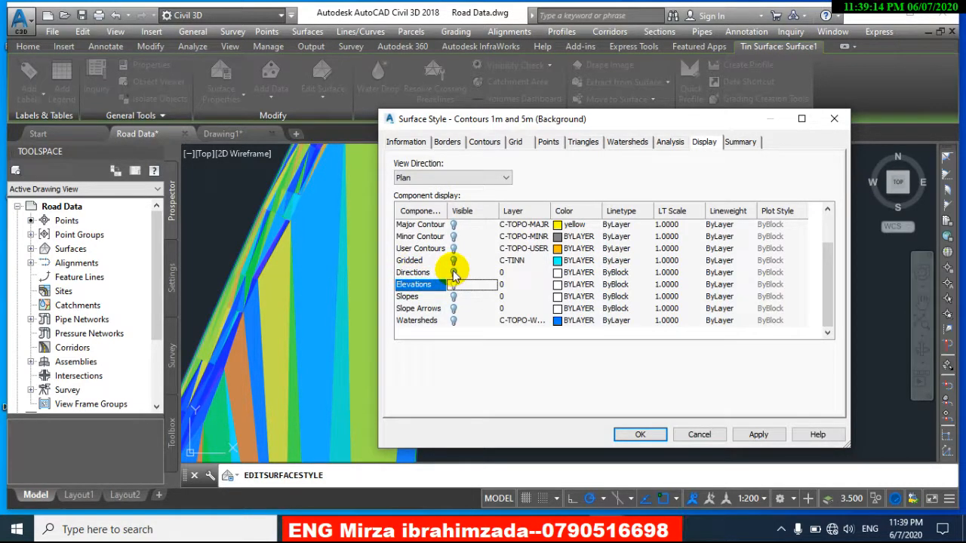
{"action": "left_click", "coordinate": [638, 432]}
{"action": "key", "text": "Escape"}
Step: Examine the elevation shading on the wide part of the surface near the Directions Table
{"action": "scroll", "coordinate": [470, 388], "scroll_direction": "down", "scroll_amount": 3}
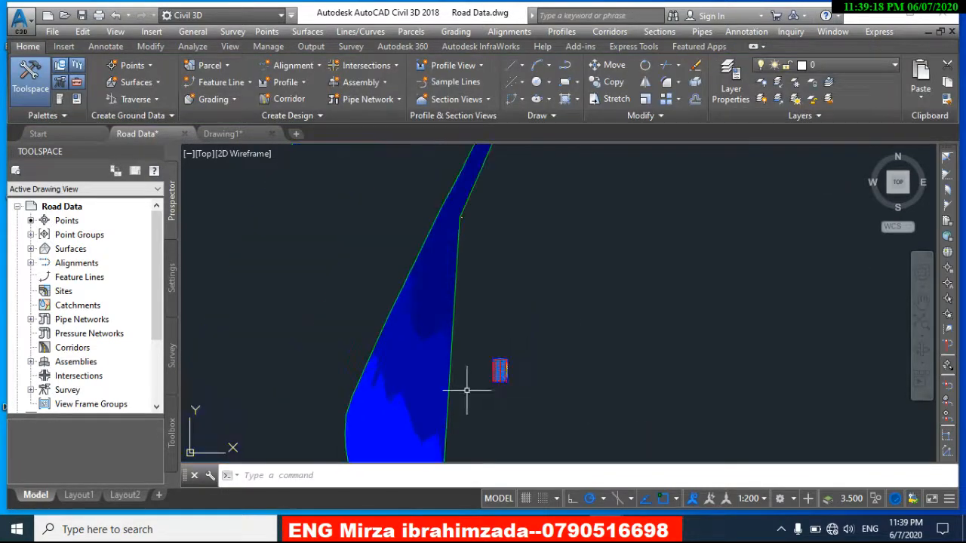
{"action": "middle_click_drag", "start_coordinate": [469, 388], "coordinate": [508, 322]}
{"action": "scroll", "coordinate": [487, 393], "scroll_direction": "up", "scroll_amount": 2}
{"action": "middle_click_drag", "start_coordinate": [490, 405], "coordinate": [463, 300]}
{"action": "scroll", "coordinate": [466, 323], "scroll_direction": "down", "scroll_amount": 2}
{"action": "middle_click_drag", "start_coordinate": [492, 361], "coordinate": [465, 328]}
{"action": "middle_click_drag", "start_coordinate": [433, 236], "coordinate": [457, 330]}
{"action": "middle_click_drag", "start_coordinate": [461, 215], "coordinate": [469, 377]}
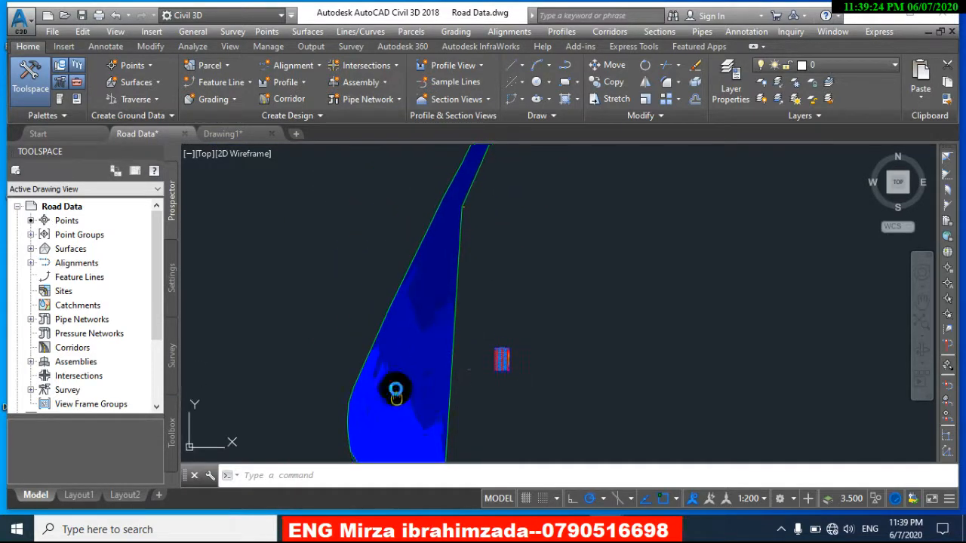
{"action": "middle_click_drag", "start_coordinate": [399, 411], "coordinate": [358, 267]}
{"action": "scroll", "coordinate": [358, 319], "scroll_direction": "up", "scroll_amount": 3}
{"action": "scroll", "coordinate": [357, 319], "scroll_direction": "down", "scroll_amount": 1}
{"action": "middle_click_drag", "start_coordinate": [529, 320], "coordinate": [566, 359]}
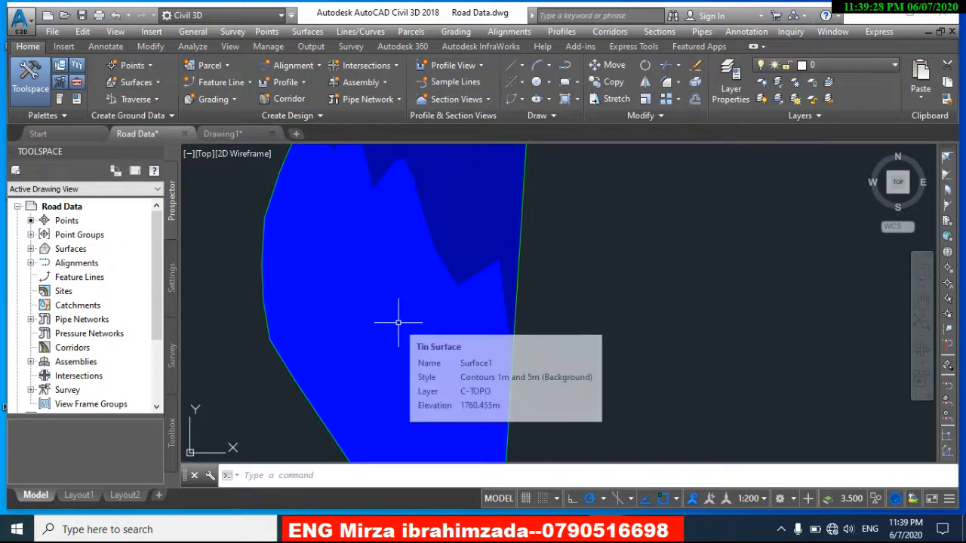
Step: Follow the elevation shading down the narrow strip to the surface's southern tip and inspect its color bands
{"action": "scroll", "coordinate": [399, 323], "scroll_direction": "down", "scroll_amount": 3}
{"action": "scroll", "coordinate": [409, 351], "scroll_direction": "up", "scroll_amount": 3}
{"action": "scroll", "coordinate": [387, 324], "scroll_direction": "down", "scroll_amount": 3}
{"action": "middle_click_drag", "start_coordinate": [444, 352], "coordinate": [427, 289]}
{"action": "middle_click_drag", "start_coordinate": [448, 390], "coordinate": [387, 283]}
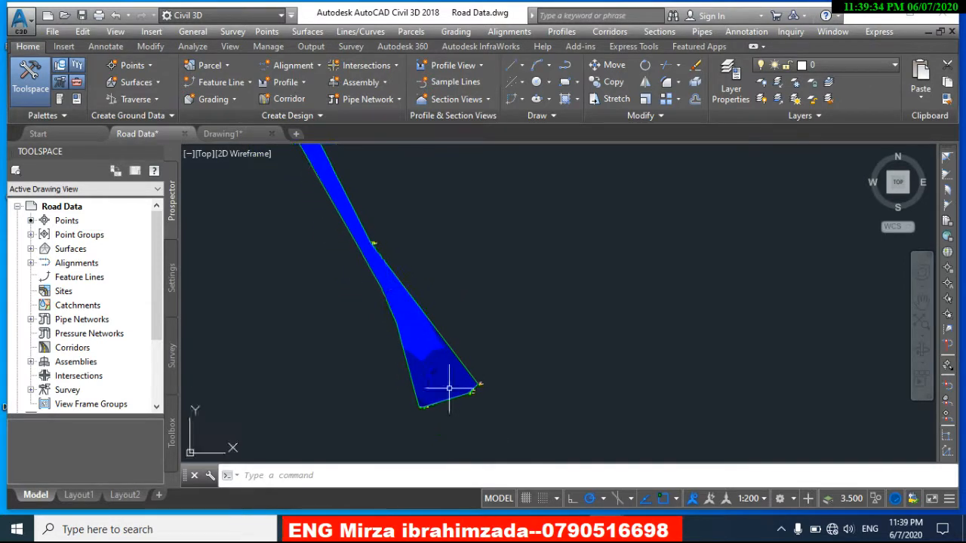
{"action": "scroll", "coordinate": [448, 389], "scroll_direction": "up", "scroll_amount": 6}
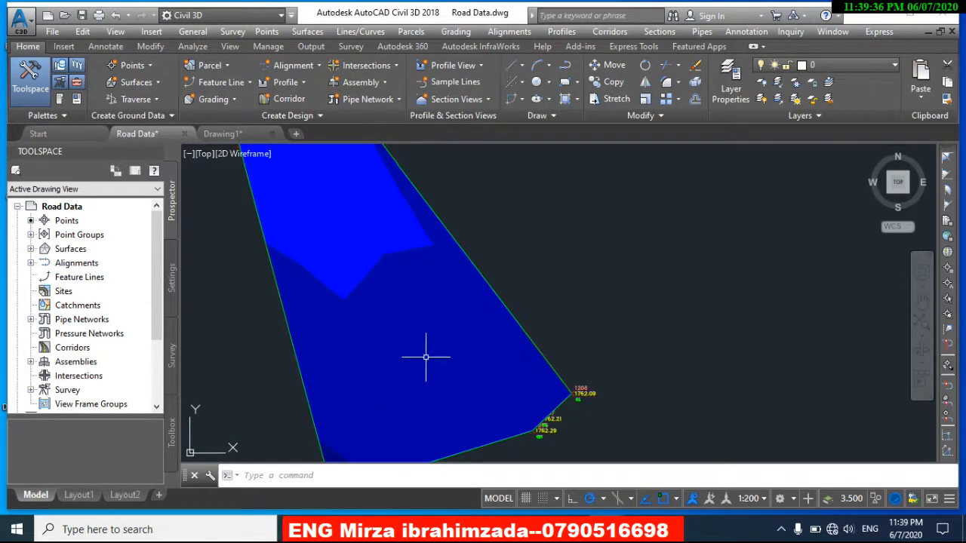
{"action": "scroll", "coordinate": [423, 344], "scroll_direction": "down", "scroll_amount": 4}
{"action": "scroll", "coordinate": [392, 351], "scroll_direction": "up", "scroll_amount": 5}
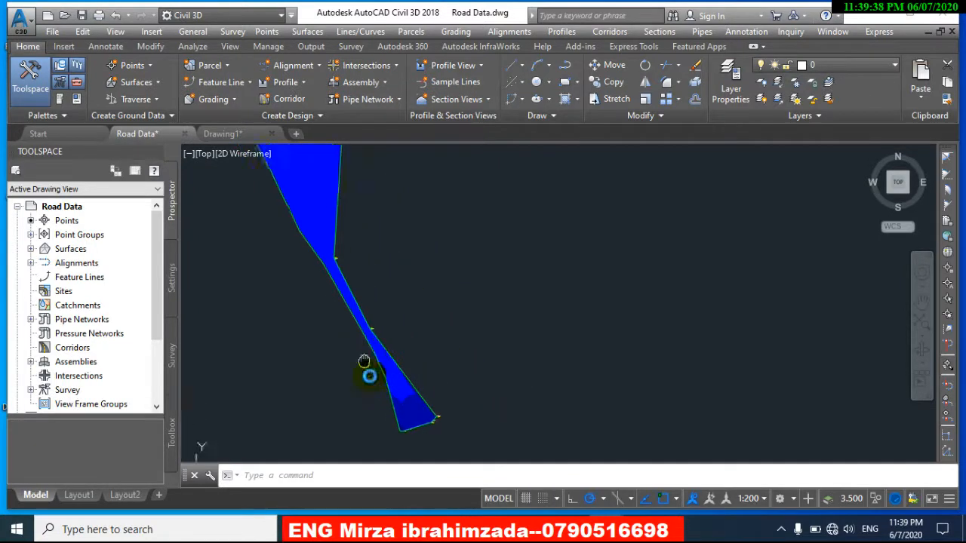
{"action": "scroll", "coordinate": [332, 335], "scroll_direction": "up", "scroll_amount": 2}
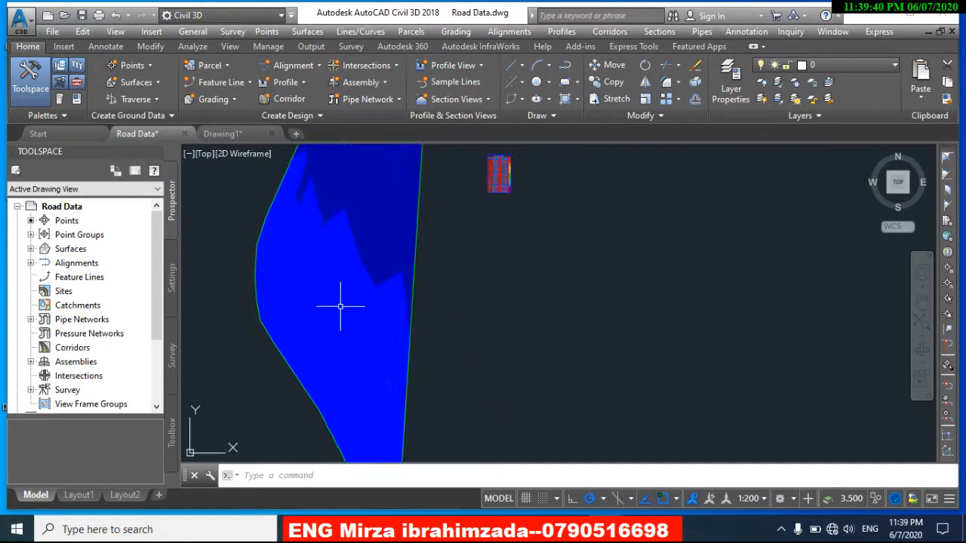
Step: Inspect the boundary between the bright and darker blue elevation bands in the surface's wide section
{"action": "middle_click_drag", "start_coordinate": [340, 306], "coordinate": [343, 374]}
{"action": "scroll", "coordinate": [342, 376], "scroll_direction": "down", "scroll_amount": 4}
{"action": "scroll", "coordinate": [344, 362], "scroll_direction": "up", "scroll_amount": 4}
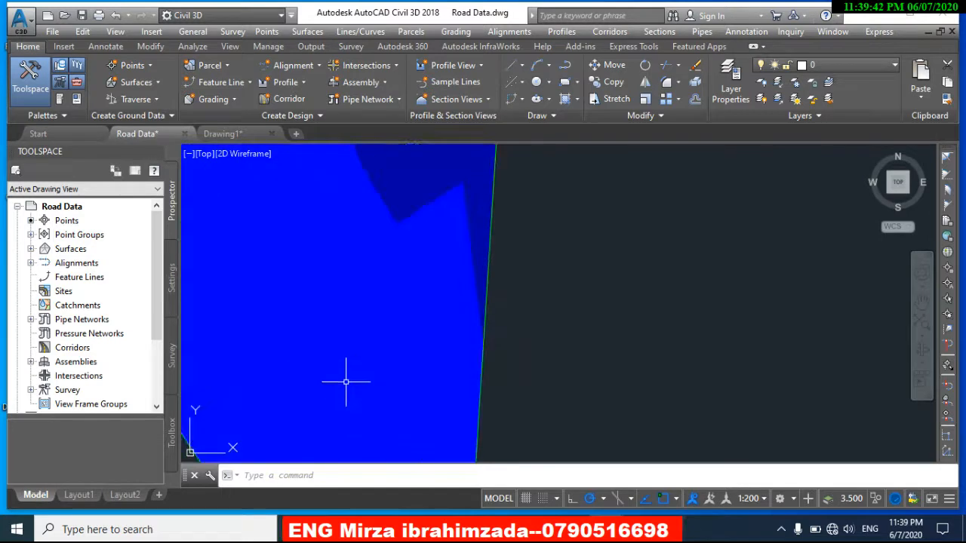
{"action": "scroll", "coordinate": [325, 316], "scroll_direction": "down", "scroll_amount": 2}
{"action": "scroll", "coordinate": [327, 329], "scroll_direction": "up", "scroll_amount": 2}
{"action": "scroll", "coordinate": [328, 330], "scroll_direction": "down", "scroll_amount": 2}
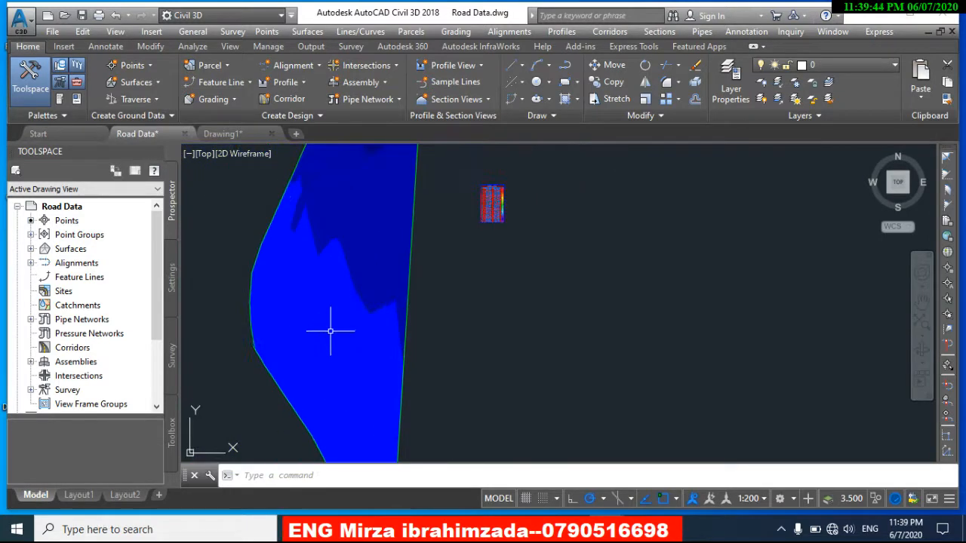
{"action": "middle_click_drag", "start_coordinate": [327, 330], "coordinate": [345, 390]}
{"action": "scroll", "coordinate": [381, 272], "scroll_direction": "up", "scroll_amount": 2}
{"action": "middle_click_drag", "start_coordinate": [377, 295], "coordinate": [377, 421]}
{"action": "scroll", "coordinate": [375, 396], "scroll_direction": "down", "scroll_amount": 3}
{"action": "scroll", "coordinate": [384, 366], "scroll_direction": "up", "scroll_amount": 2}
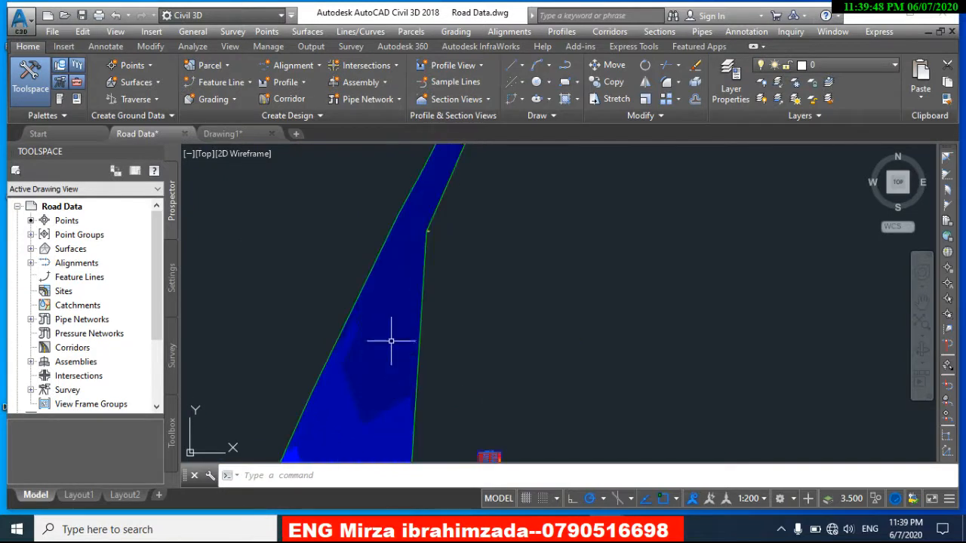
Step: Follow the elevation shading north along the surface up to its northern end
{"action": "scroll", "coordinate": [381, 350], "scroll_direction": "down", "scroll_amount": 4}
{"action": "mouse_move", "coordinate": [438, 334]}
{"action": "middle_mouse_down"}
{"action": "mouse_move", "coordinate": [441, 350]}
{"action": "mouse_move", "coordinate": [430, 326]}
{"action": "middle_mouse_up"}
{"action": "scroll", "coordinate": [420, 312], "scroll_direction": "up", "scroll_amount": 3}
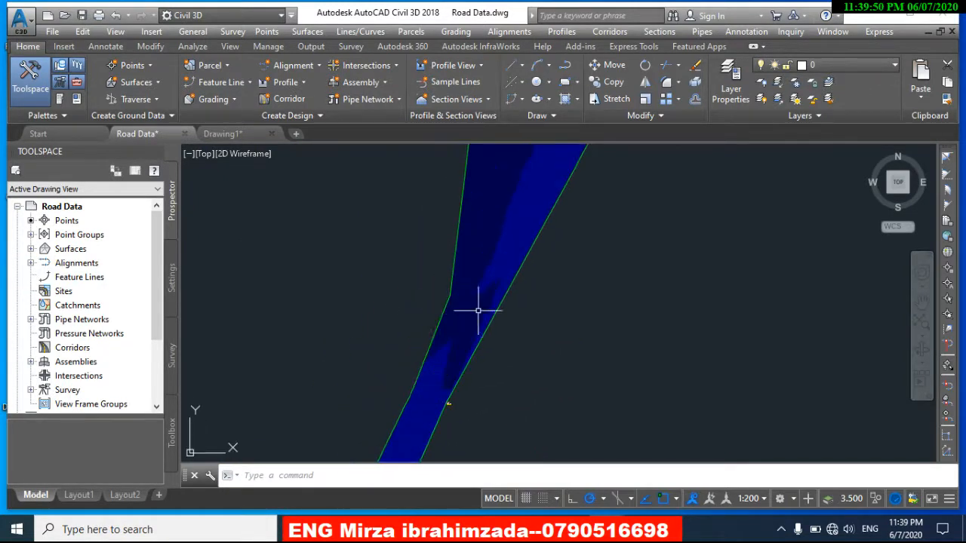
{"action": "middle_click_drag", "start_coordinate": [478, 296], "coordinate": [442, 423]}
{"action": "scroll", "coordinate": [446, 392], "scroll_direction": "down", "scroll_amount": 2}
{"action": "middle_click_drag", "start_coordinate": [454, 358], "coordinate": [422, 446]}
{"action": "scroll", "coordinate": [430, 328], "scroll_direction": "up", "scroll_amount": 2}
{"action": "mouse_move", "coordinate": [430, 329]}
{"action": "middle_mouse_down"}
{"action": "mouse_move", "coordinate": [427, 353]}
{"action": "mouse_move", "coordinate": [452, 317]}
{"action": "middle_mouse_up"}
{"action": "scroll", "coordinate": [446, 341], "scroll_direction": "up", "scroll_amount": 1}
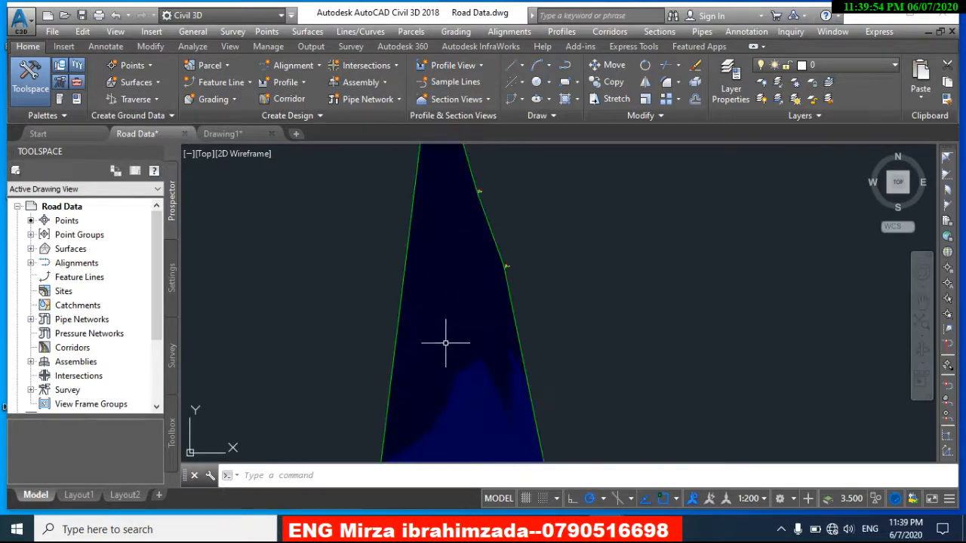
{"action": "scroll", "coordinate": [422, 280], "scroll_direction": "down", "scroll_amount": 2}
{"action": "scroll", "coordinate": [397, 413], "scroll_direction": "down", "scroll_amount": 1}
{"action": "scroll", "coordinate": [384, 259], "scroll_direction": "up", "scroll_amount": 2}
{"action": "scroll", "coordinate": [323, 259], "scroll_direction": "up", "scroll_amount": 2}
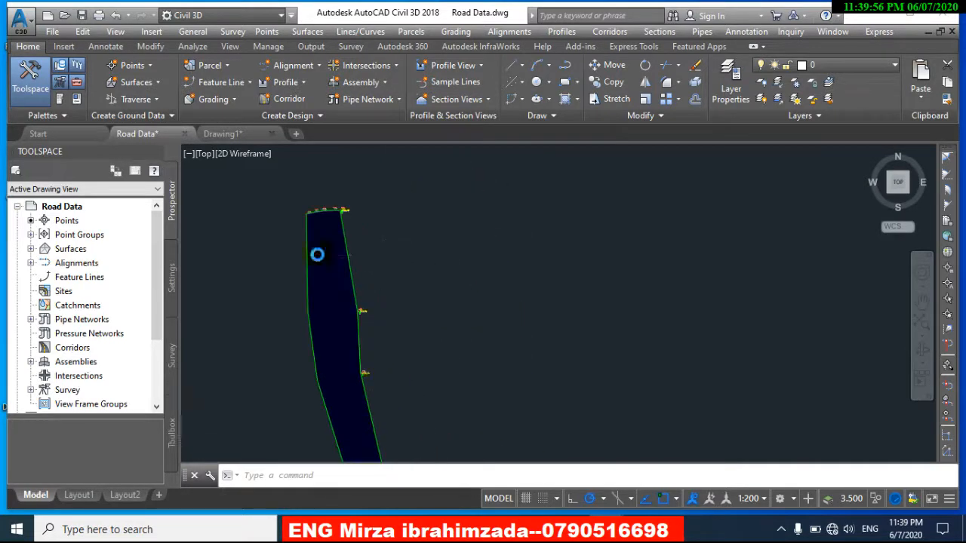
Step: Return to the bright blue area in the surface's wide southern section and read the surface elevation there
{"action": "scroll", "coordinate": [317, 257], "scroll_direction": "down", "scroll_amount": 3}
{"action": "scroll", "coordinate": [322, 262], "scroll_direction": "down", "scroll_amount": 2}
{"action": "middle_click_drag", "start_coordinate": [441, 422], "coordinate": [482, 277]}
{"action": "scroll", "coordinate": [397, 345], "scroll_direction": "up", "scroll_amount": 2}
{"action": "mouse_move", "coordinate": [498, 341]}
{"action": "middle_mouse_down"}
{"action": "mouse_move", "coordinate": [485, 392]}
{"action": "mouse_move", "coordinate": [485, 274]}
{"action": "mouse_move", "coordinate": [495, 248]}
{"action": "middle_mouse_up"}
{"action": "scroll", "coordinate": [465, 364], "scroll_direction": "down", "scroll_amount": 4}
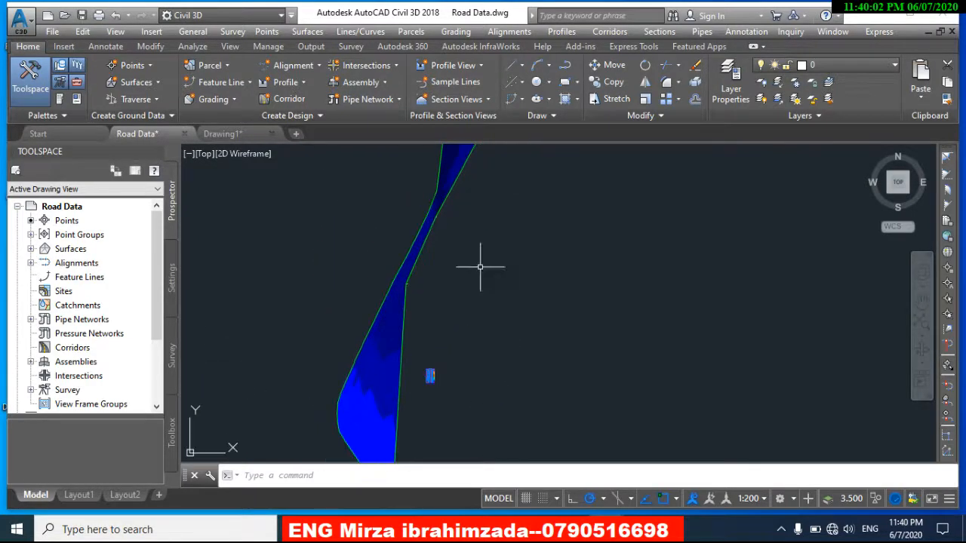
{"action": "scroll", "coordinate": [377, 377], "scroll_direction": "up", "scroll_amount": 3}
{"action": "middle_click_drag", "start_coordinate": [377, 377], "coordinate": [365, 301]}
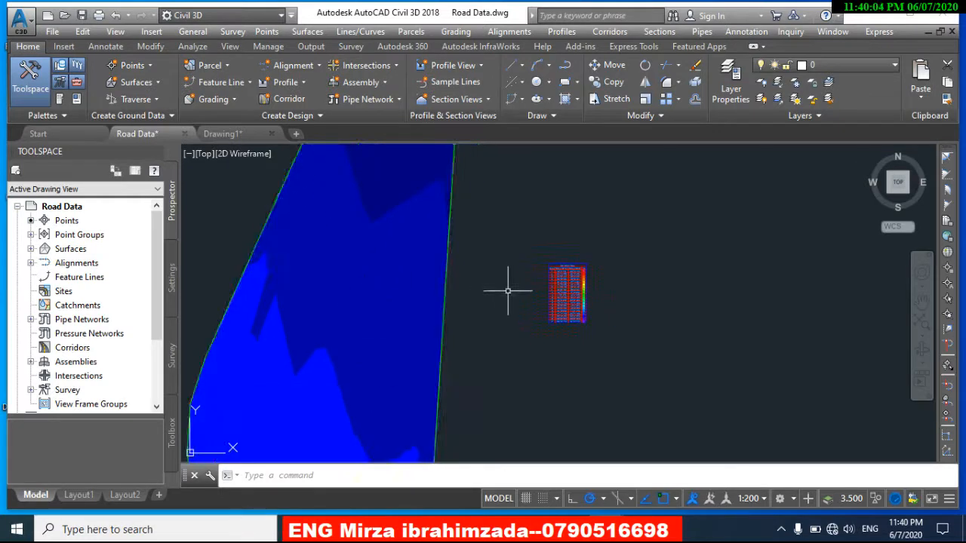
{"action": "scroll", "coordinate": [343, 308], "scroll_direction": "down", "scroll_amount": 2}
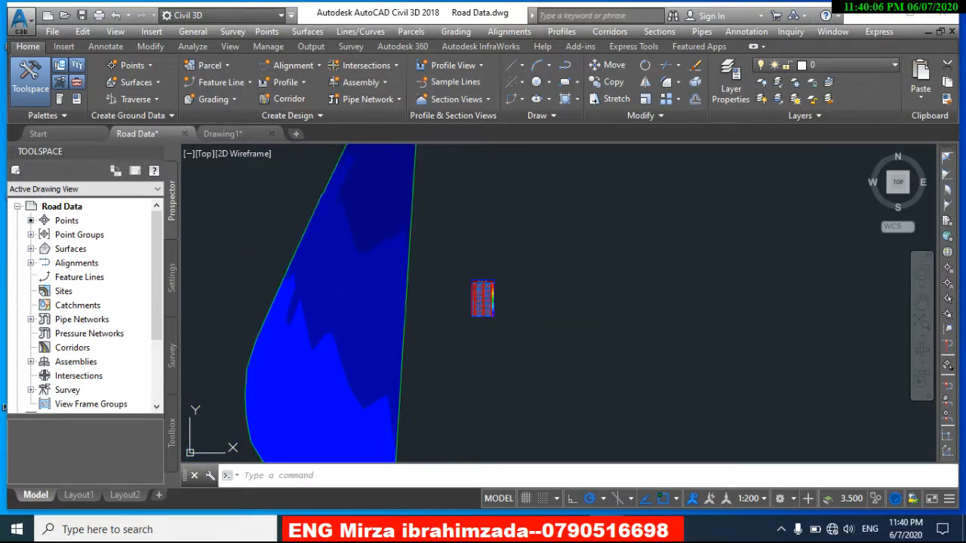
{"action": "middle_click_drag", "start_coordinate": [343, 310], "coordinate": [350, 280]}
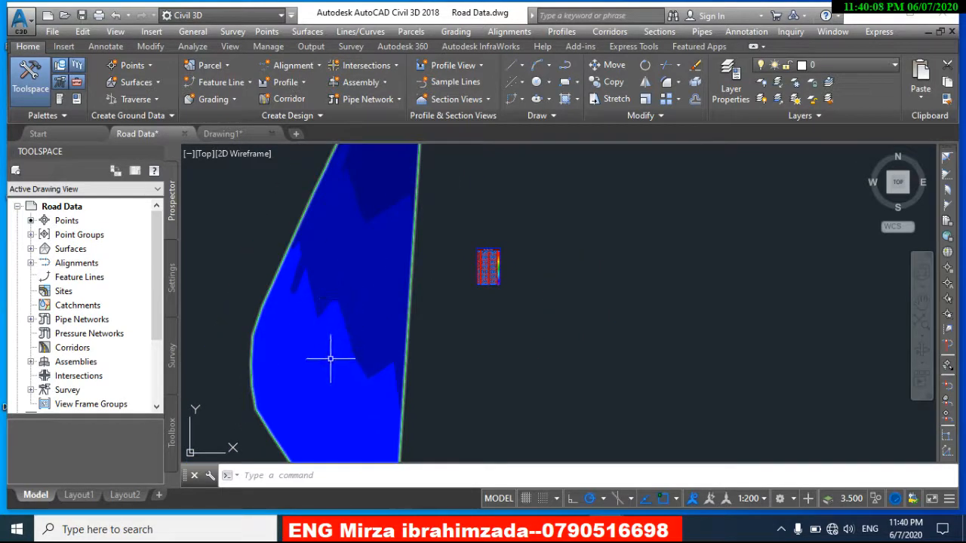
{"action": "scroll", "coordinate": [329, 359], "scroll_direction": "down", "scroll_amount": 2}
{"action": "middle_click_drag", "start_coordinate": [330, 362], "coordinate": [327, 307]}
{"action": "scroll", "coordinate": [325, 320], "scroll_direction": "up", "scroll_amount": 4}
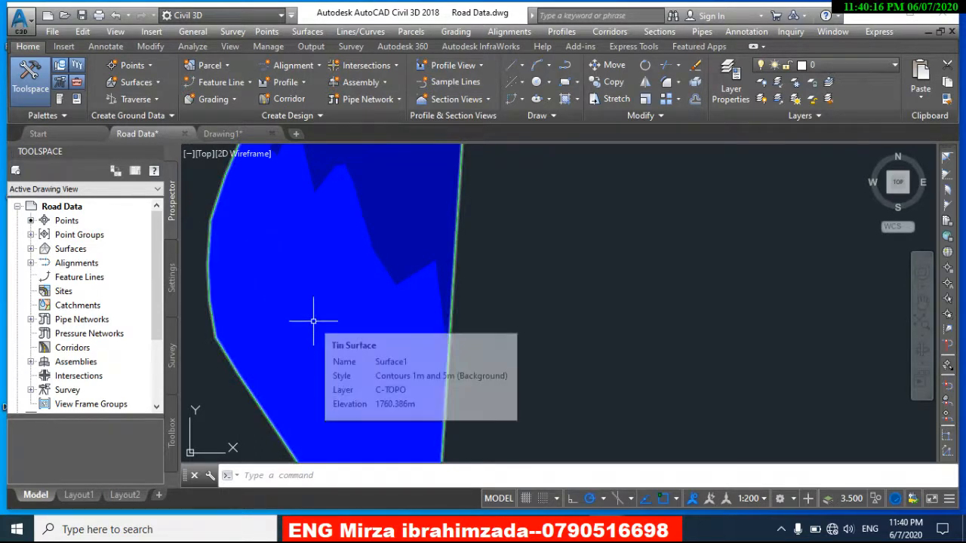
{"action": "mouse_move", "coordinate": [310, 312]}
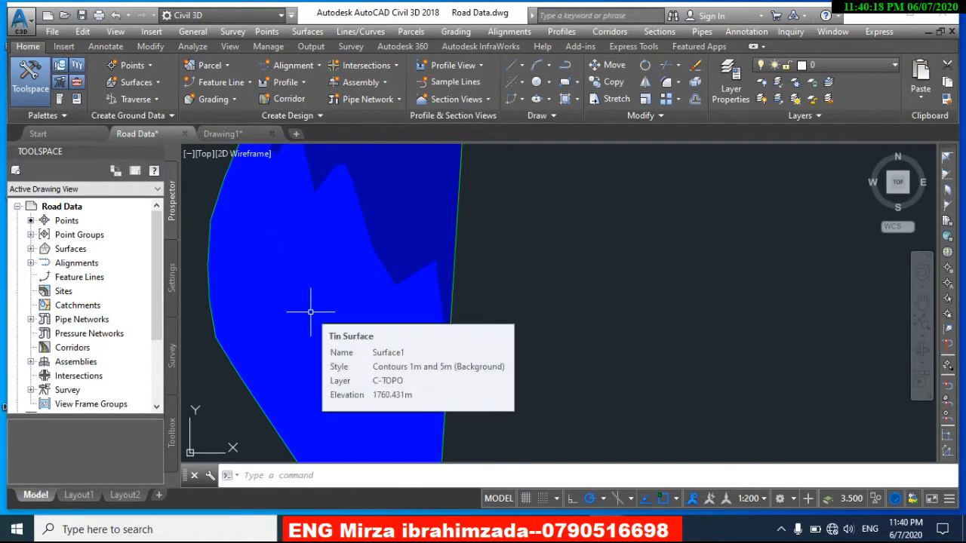
{"action": "scroll", "coordinate": [312, 378], "scroll_direction": "down", "scroll_amount": 4}
{"action": "scroll", "coordinate": [340, 327], "scroll_direction": "up", "scroll_amount": 4}
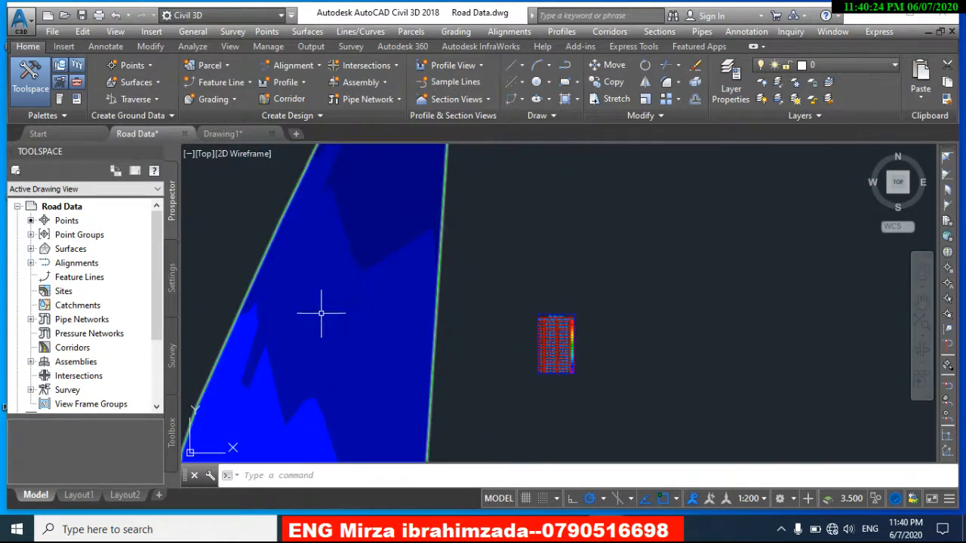
Step: Compare the darker elevation bands along the northern part of the surface
{"action": "scroll", "coordinate": [323, 315], "scroll_direction": "down", "scroll_amount": 1}
{"action": "mouse_move", "coordinate": [334, 295]}
{"action": "middle_mouse_down"}
{"action": "mouse_move", "coordinate": [334, 384]}
{"action": "mouse_move", "coordinate": [313, 415]}
{"action": "middle_mouse_up"}
{"action": "scroll", "coordinate": [334, 344], "scroll_direction": "down", "scroll_amount": 2}
{"action": "middle_click_drag", "start_coordinate": [373, 292], "coordinate": [364, 415]}
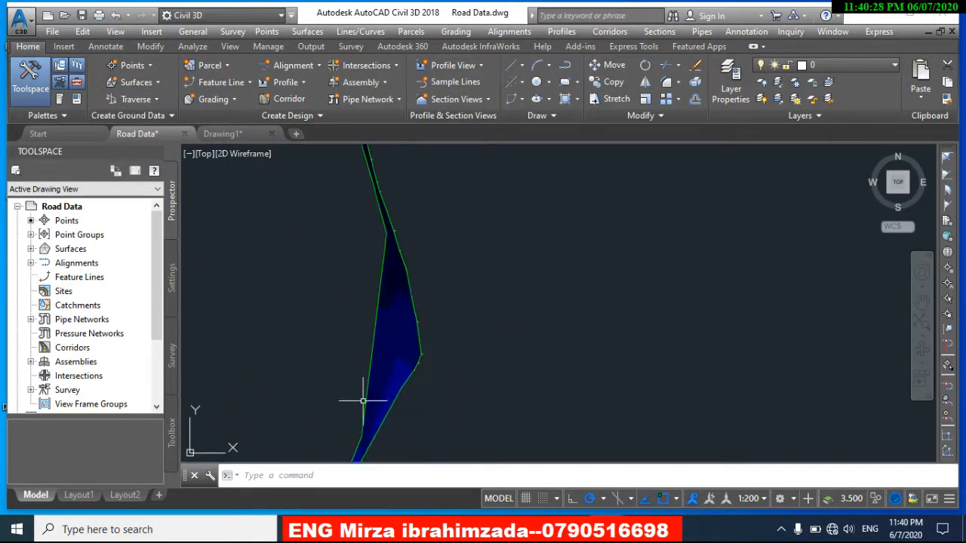
{"action": "middle_click_drag", "start_coordinate": [384, 264], "coordinate": [382, 345]}
{"action": "scroll", "coordinate": [389, 320], "scroll_direction": "up", "scroll_amount": 4}
{"action": "middle_click_drag", "start_coordinate": [333, 304], "coordinate": [345, 406]}
{"action": "scroll", "coordinate": [329, 202], "scroll_direction": "up", "scroll_amount": 4}
{"action": "scroll", "coordinate": [356, 242], "scroll_direction": "up", "scroll_amount": 2}
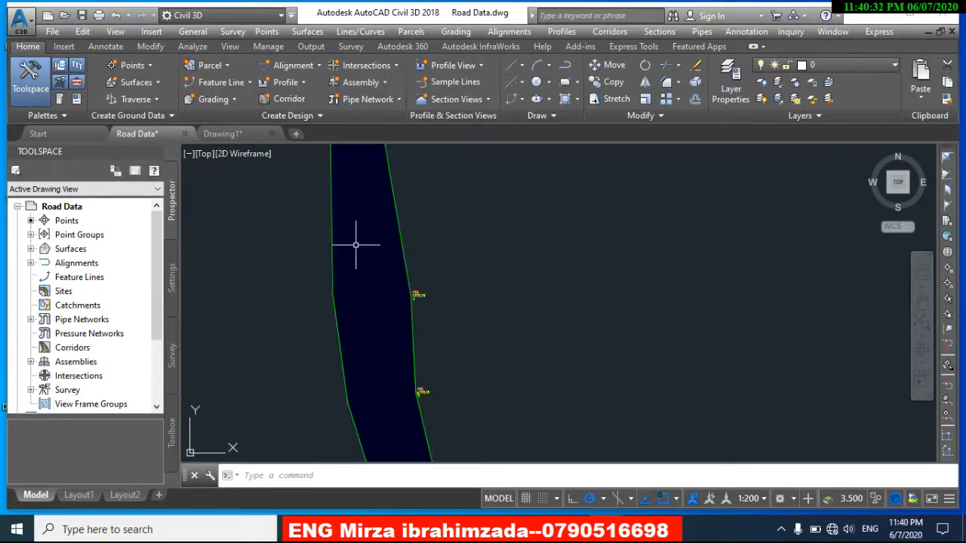
{"action": "scroll", "coordinate": [356, 244], "scroll_direction": "down", "scroll_amount": 3}
{"action": "scroll", "coordinate": [349, 321], "scroll_direction": "down", "scroll_amount": 1}
{"action": "scroll", "coordinate": [334, 329], "scroll_direction": "up", "scroll_amount": 2}
{"action": "mouse_move", "coordinate": [334, 329]}
{"action": "middle_mouse_down"}
{"action": "mouse_move", "coordinate": [330, 265]}
{"action": "mouse_move", "coordinate": [331, 280]}
{"action": "mouse_move", "coordinate": [396, 315]}
{"action": "middle_mouse_up"}
{"action": "scroll", "coordinate": [356, 273], "scroll_direction": "up", "scroll_amount": 4}
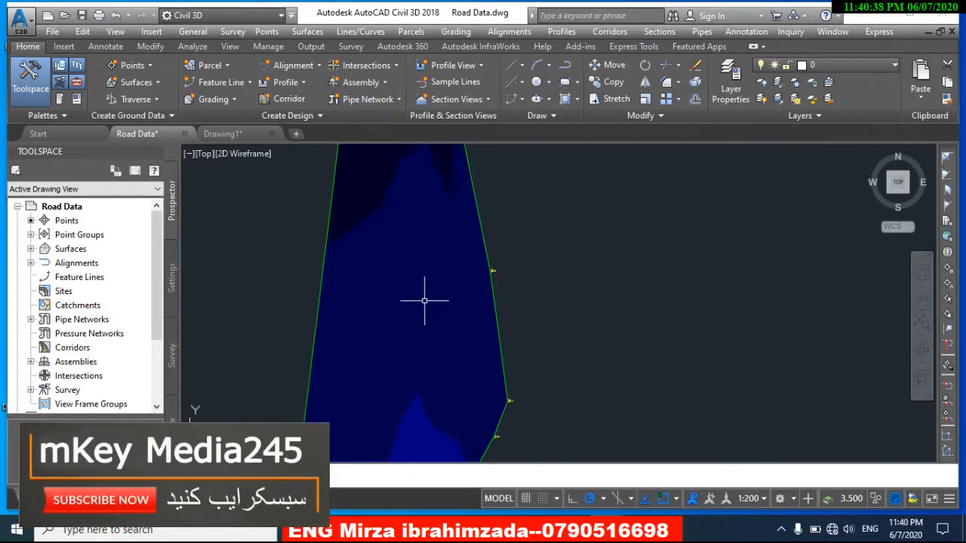
Step: Create 15 ranges for the road surface's Elevations analysis in its surface properties and apply them to the surface
{"action": "left_click", "coordinate": [442, 281]}
{"action": "right_click", "coordinate": [415, 307]}
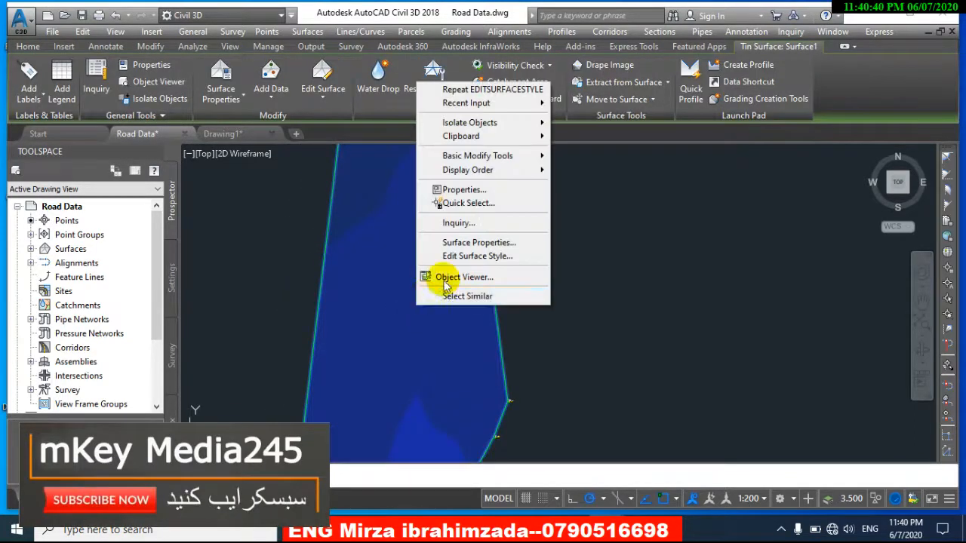
{"action": "left_click", "coordinate": [478, 243]}
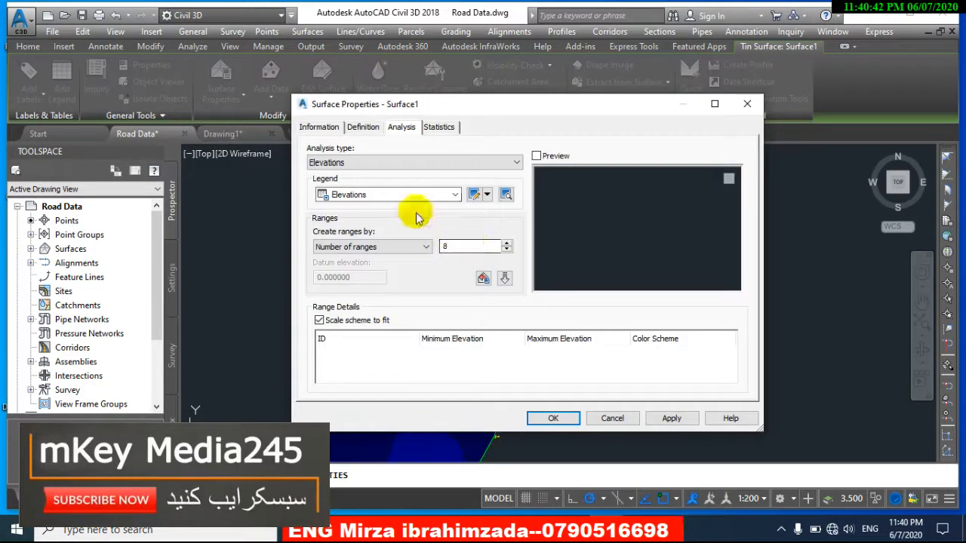
{"action": "left_click", "coordinate": [395, 159]}
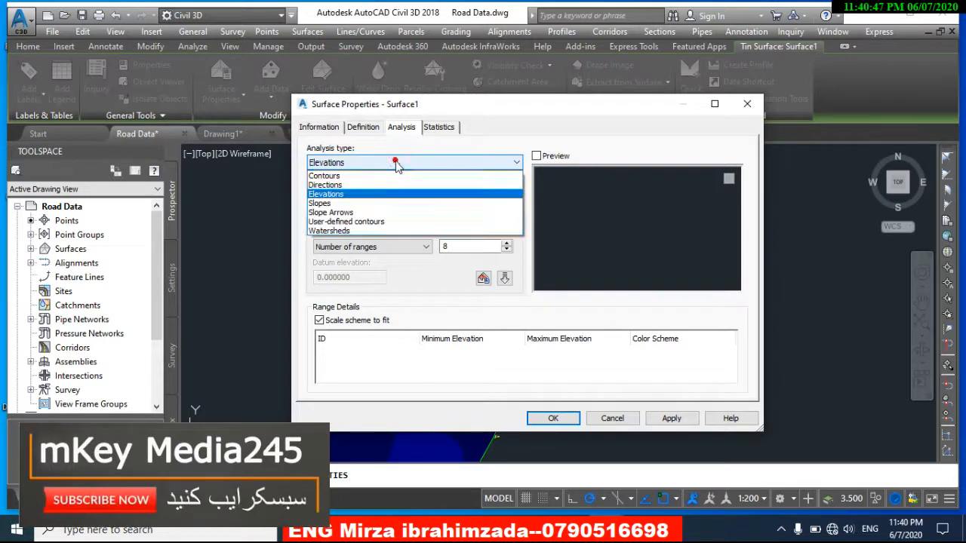
{"action": "left_click", "coordinate": [336, 193]}
{"action": "double_click", "coordinate": [461, 246]}
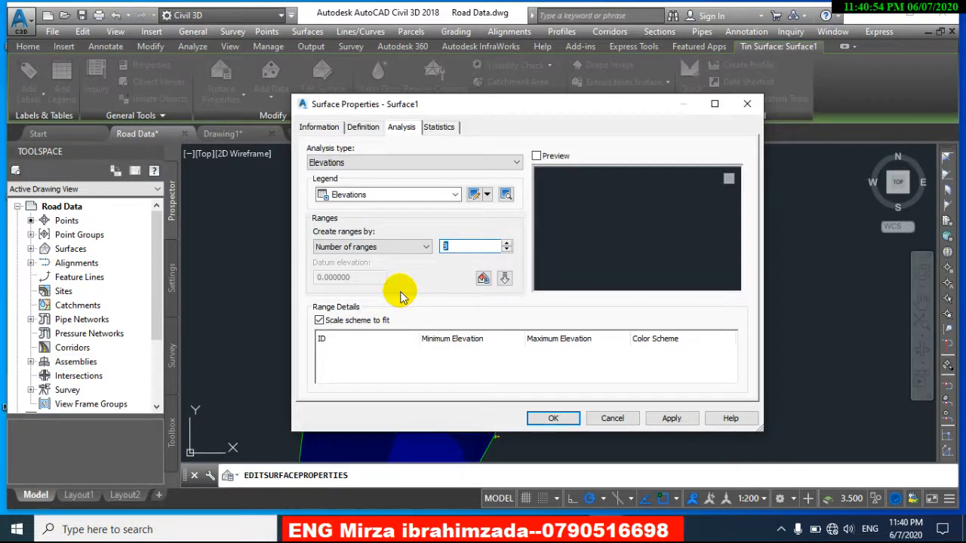
{"action": "type", "text": "15"}
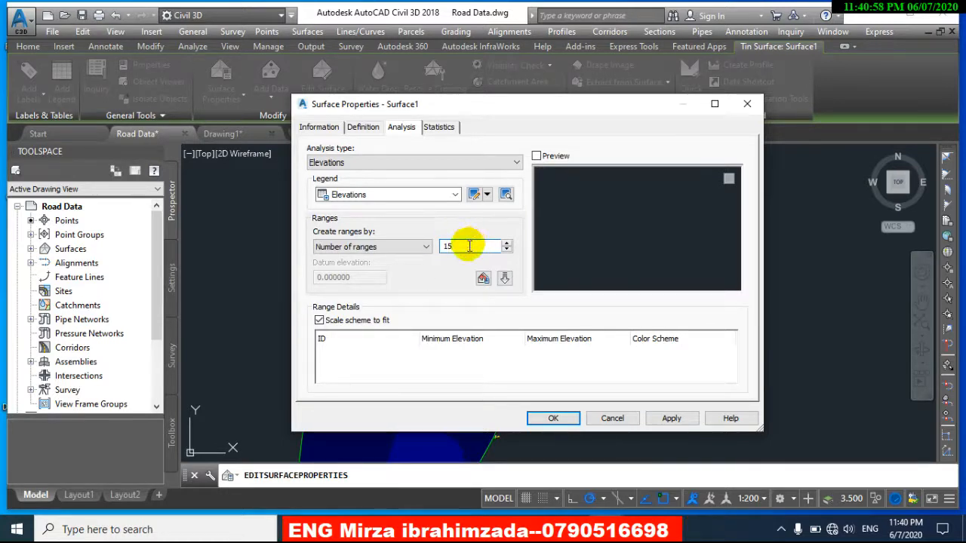
{"action": "left_click", "coordinate": [504, 279]}
{"action": "left_click", "coordinate": [558, 419]}
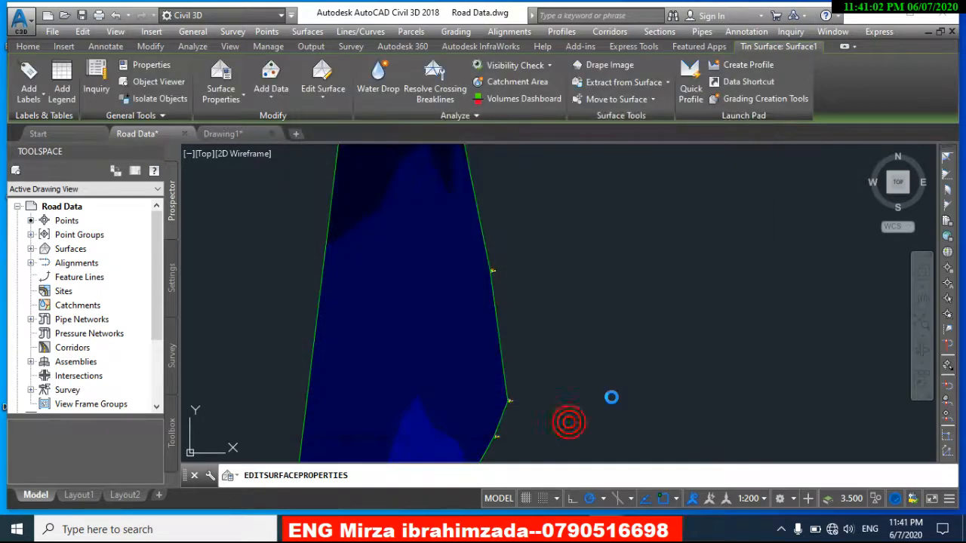
Step: Add a dynamic Elevations legend table for the surface, placed just east of the existing directions table
{"action": "scroll", "coordinate": [611, 382], "scroll_direction": "down", "scroll_amount": 4}
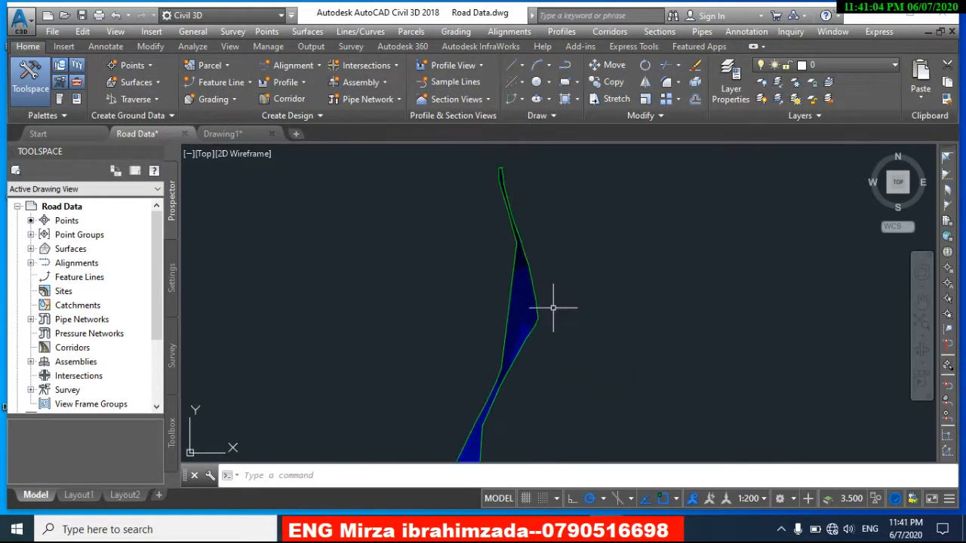
{"action": "scroll", "coordinate": [521, 349], "scroll_direction": "up", "scroll_amount": 6}
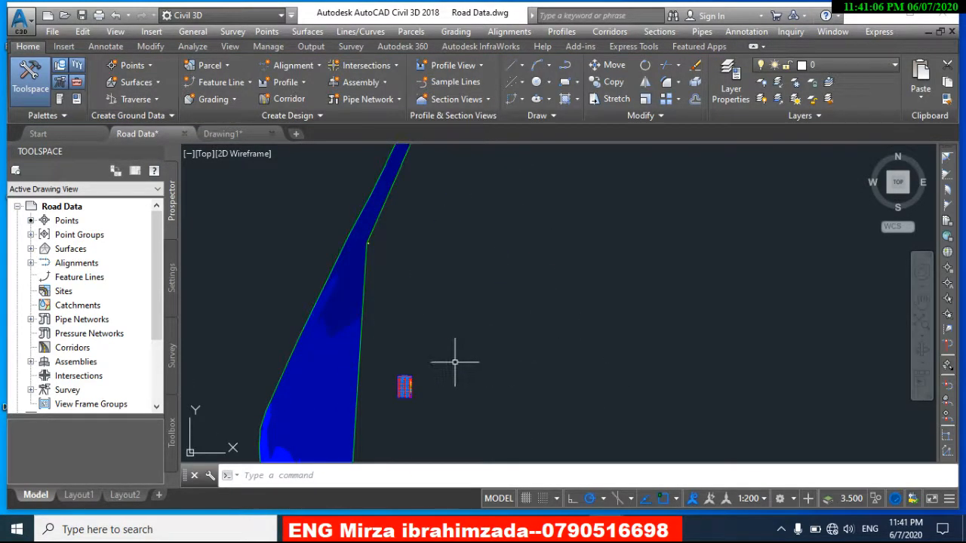
{"action": "scroll", "coordinate": [455, 363], "scroll_direction": "down", "scroll_amount": 3}
{"action": "scroll", "coordinate": [371, 264], "scroll_direction": "up", "scroll_amount": 3}
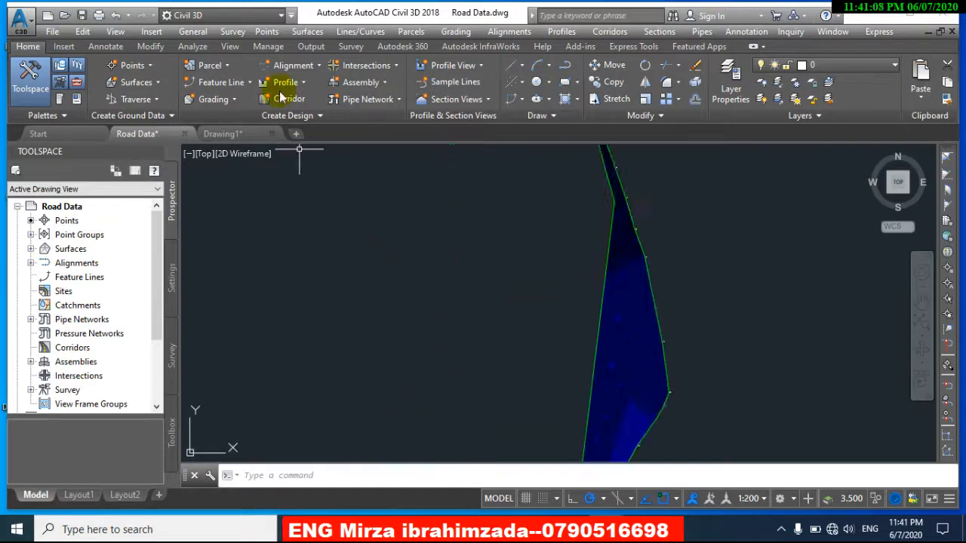
{"action": "left_click", "coordinate": [304, 31]}
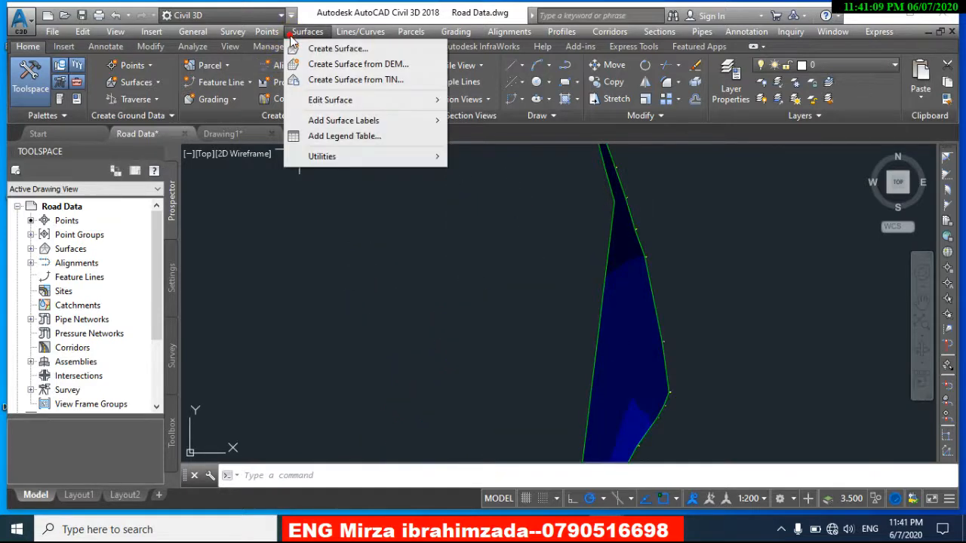
{"action": "left_click", "coordinate": [331, 141]}
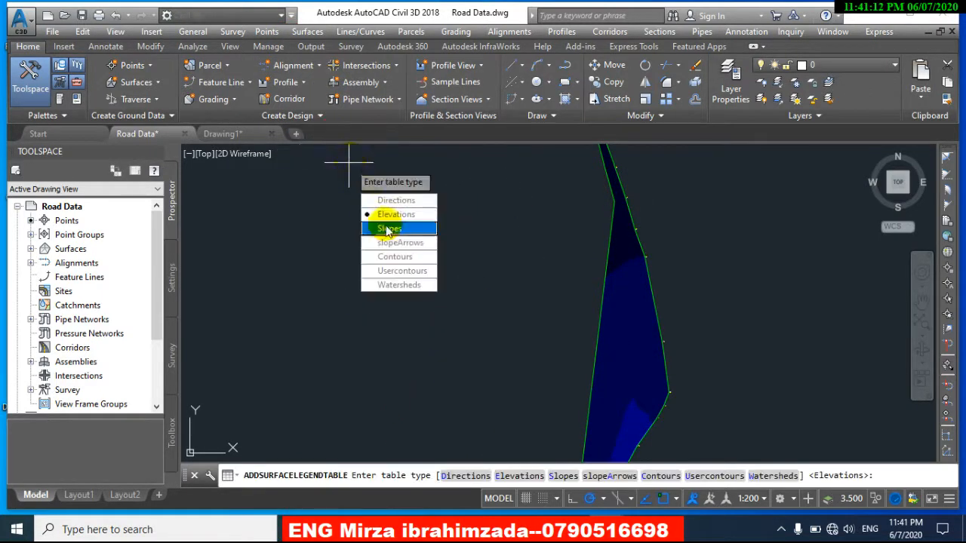
{"action": "left_click", "coordinate": [386, 217]}
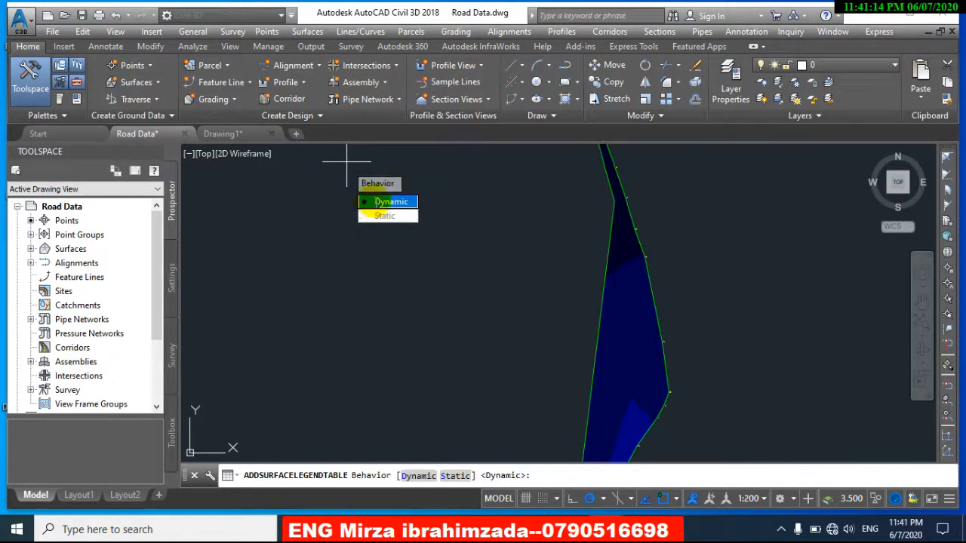
{"action": "left_click", "coordinate": [386, 204]}
{"action": "scroll", "coordinate": [362, 203], "scroll_direction": "down", "scroll_amount": 5}
{"action": "middle_click_drag", "start_coordinate": [358, 205], "coordinate": [333, 183]}
{"action": "scroll", "coordinate": [434, 368], "scroll_direction": "up", "scroll_amount": 6}
{"action": "middle_click_drag", "start_coordinate": [405, 387], "coordinate": [400, 309]}
{"action": "scroll", "coordinate": [383, 321], "scroll_direction": "up", "scroll_amount": 3}
{"action": "middle_click_drag", "start_coordinate": [330, 342], "coordinate": [531, 252]}
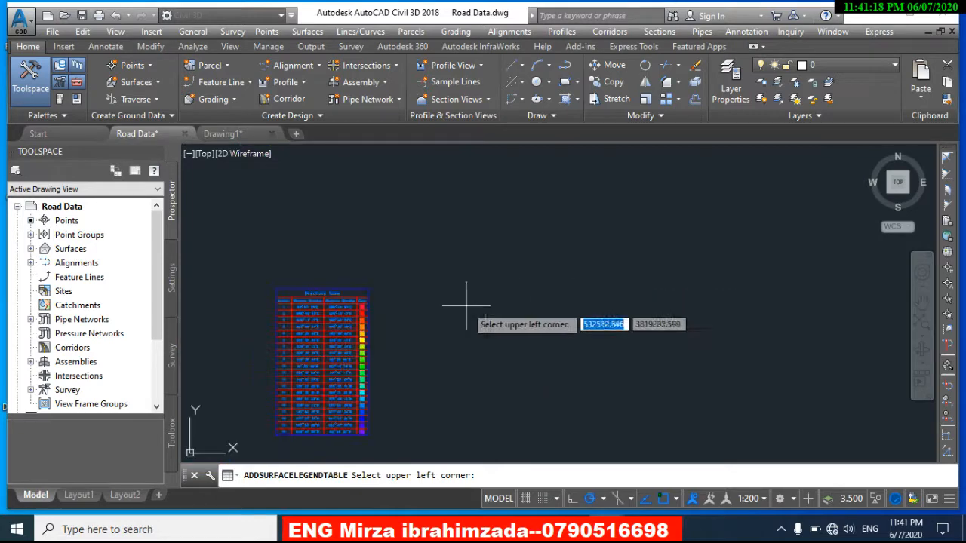
{"action": "left_click", "coordinate": [431, 296]}
Step: Examine the minimum and maximum elevations listed for the ranges in the new Elevations Table
{"action": "scroll", "coordinate": [430, 296], "scroll_direction": "up", "scroll_amount": 5}
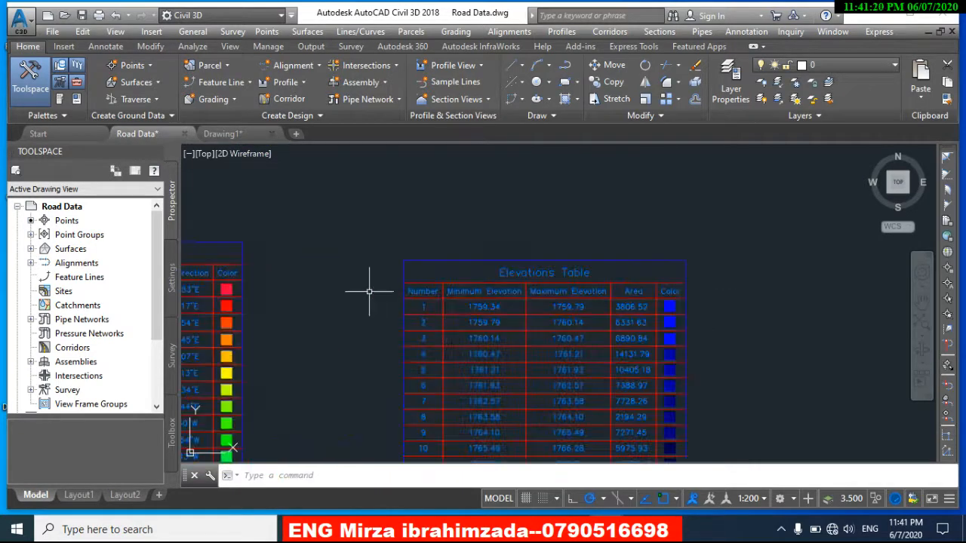
{"action": "middle_click_drag", "start_coordinate": [371, 284], "coordinate": [313, 210]}
{"action": "scroll", "coordinate": [305, 226], "scroll_direction": "down", "scroll_amount": 2}
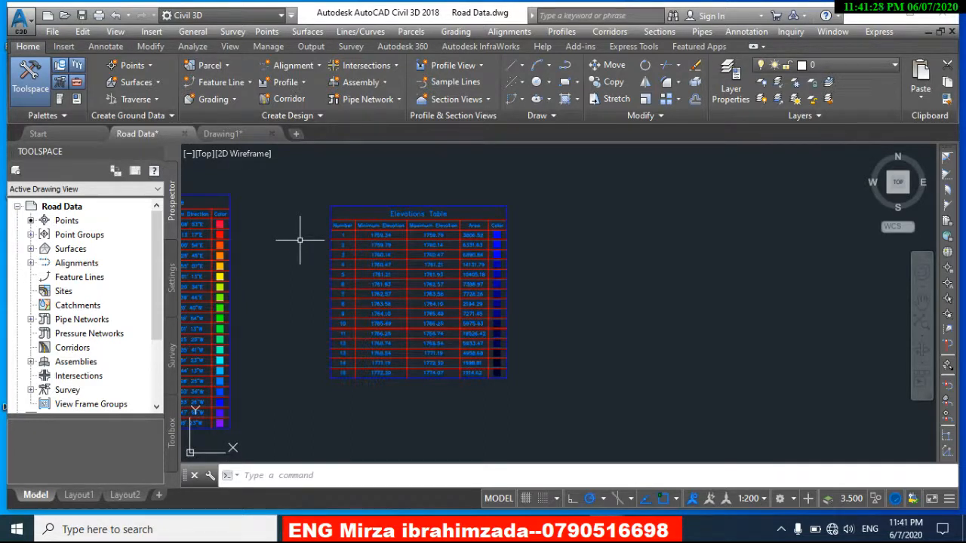
{"action": "scroll", "coordinate": [306, 240], "scroll_direction": "up", "scroll_amount": 4}
{"action": "scroll", "coordinate": [305, 240], "scroll_direction": "down", "scroll_amount": 4}
{"action": "scroll", "coordinate": [333, 235], "scroll_direction": "up", "scroll_amount": 4}
{"action": "scroll", "coordinate": [342, 216], "scroll_direction": "down", "scroll_amount": 2}
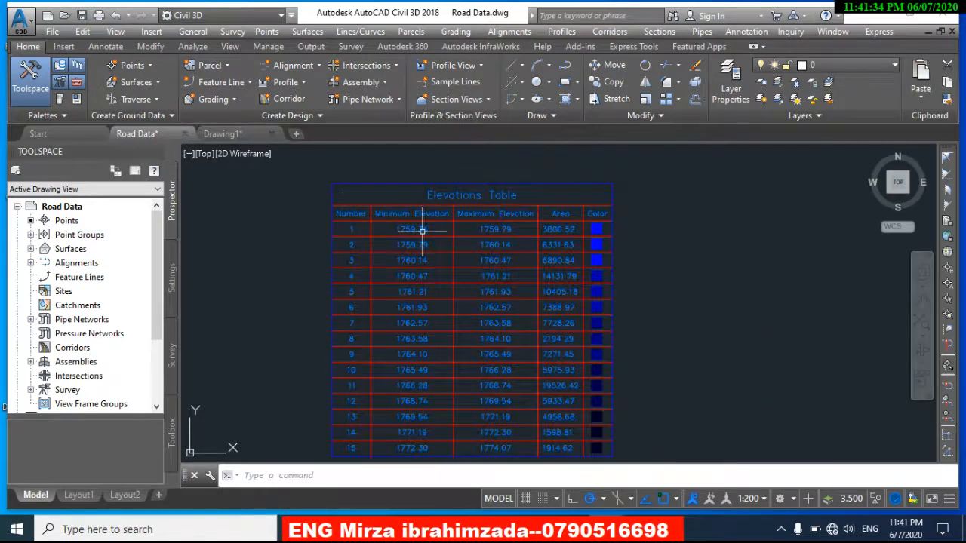
{"action": "middle_click_drag", "start_coordinate": [282, 301], "coordinate": [277, 293]}
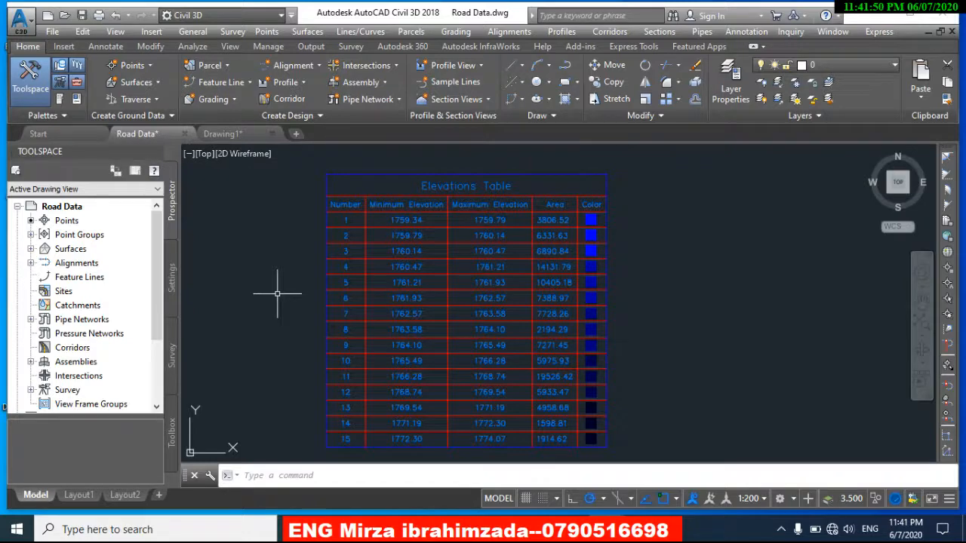
{"action": "scroll", "coordinate": [332, 205], "scroll_direction": "up", "scroll_amount": 1}
{"action": "scroll", "coordinate": [293, 218], "scroll_direction": "down", "scroll_amount": 1}
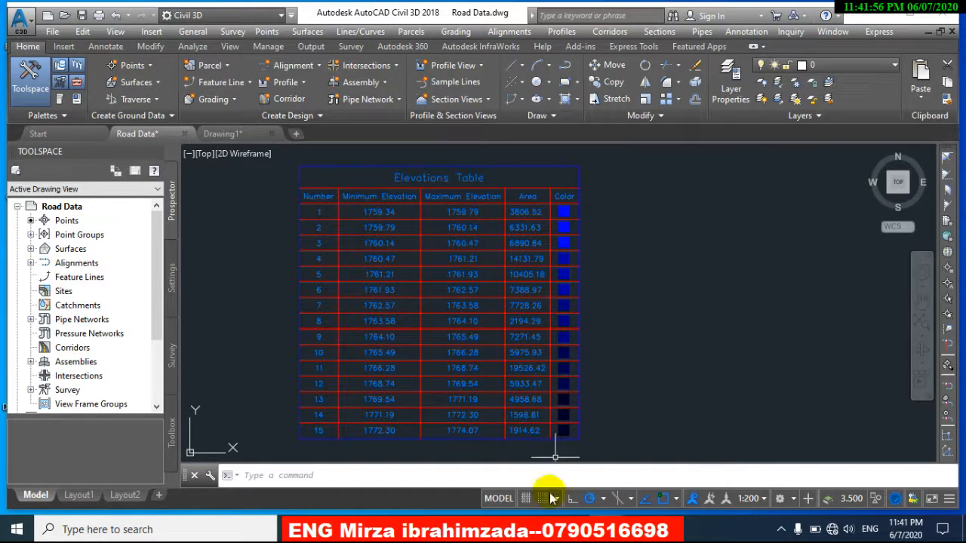
Step: Read the Area and Color columns for the first ranges of the Elevations Table
{"action": "left_click", "coordinate": [535, 529]}
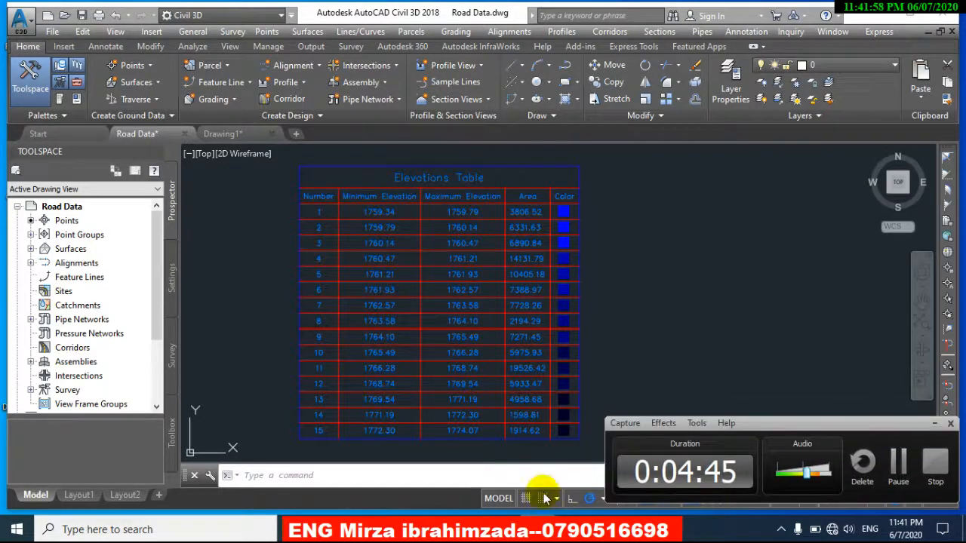
{"action": "scroll", "coordinate": [386, 226], "scroll_direction": "up", "scroll_amount": 2}
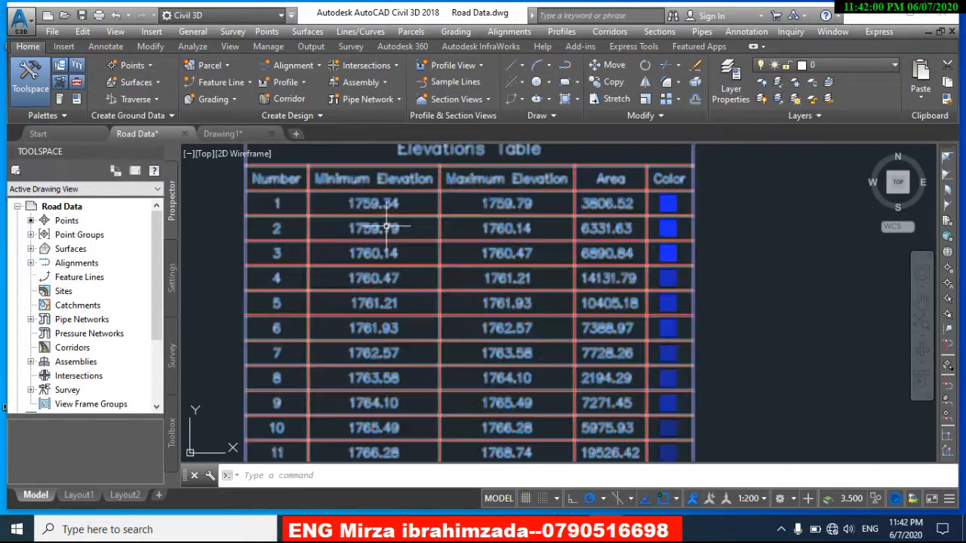
{"action": "scroll", "coordinate": [362, 221], "scroll_direction": "up", "scroll_amount": 2}
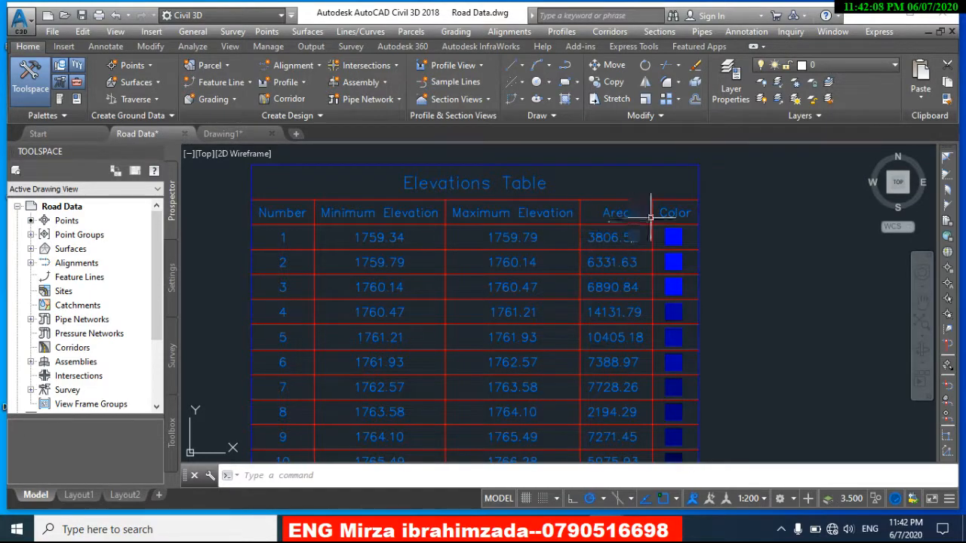
{"action": "middle_click_drag", "start_coordinate": [735, 327], "coordinate": [731, 326]}
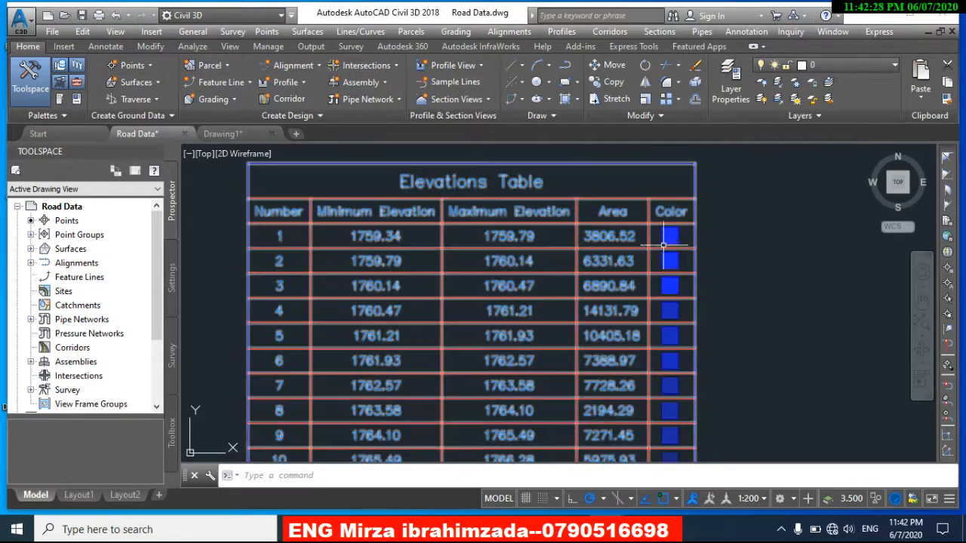
Step: Compare the blue shades in the surface's wide southern section with the first ranges in the Elevations Table
{"action": "scroll", "coordinate": [589, 237], "scroll_direction": "down", "scroll_amount": 10}
{"action": "scroll", "coordinate": [470, 261], "scroll_direction": "down", "scroll_amount": 2}
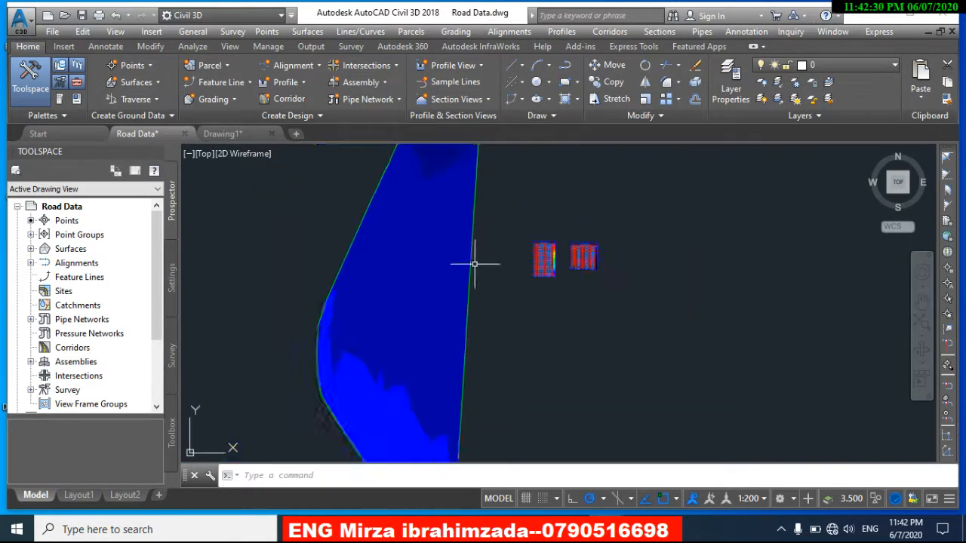
{"action": "scroll", "coordinate": [355, 270], "scroll_direction": "up", "scroll_amount": 3}
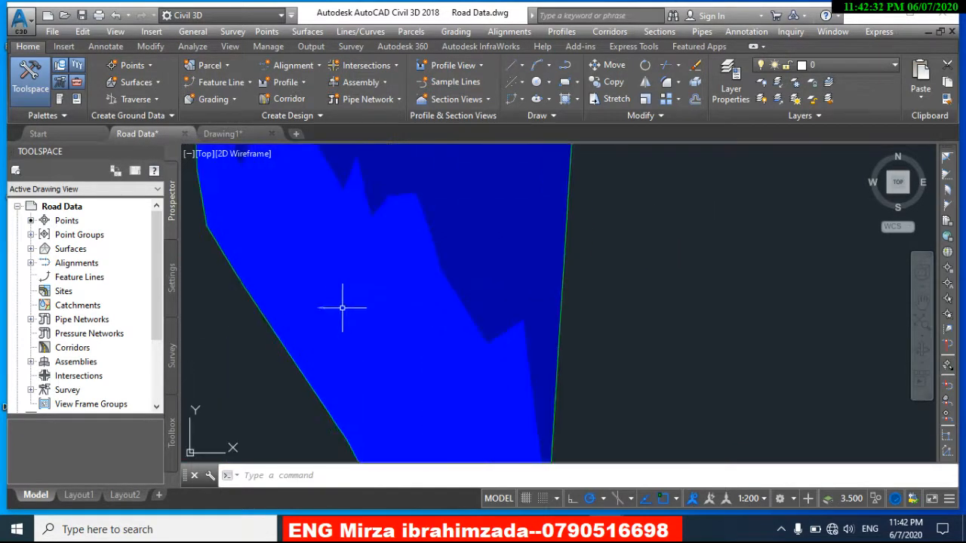
{"action": "scroll", "coordinate": [354, 315], "scroll_direction": "down", "scroll_amount": 1}
{"action": "scroll", "coordinate": [399, 295], "scroll_direction": "down", "scroll_amount": 4}
{"action": "scroll", "coordinate": [433, 276], "scroll_direction": "up", "scroll_amount": 5}
{"action": "scroll", "coordinate": [401, 250], "scroll_direction": "up", "scroll_amount": 6}
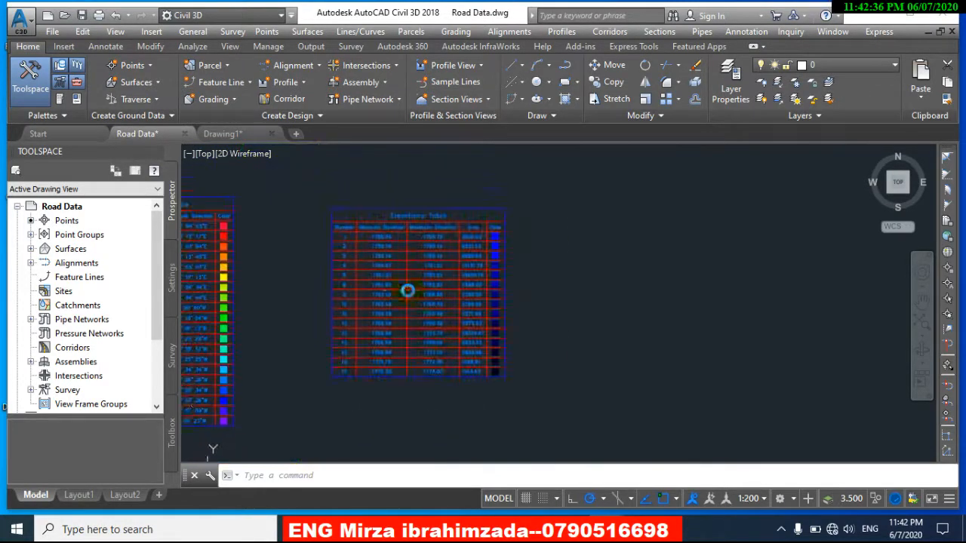
{"action": "scroll", "coordinate": [401, 272], "scroll_direction": "up", "scroll_amount": 2}
{"action": "middle_click_drag", "start_coordinate": [406, 281], "coordinate": [405, 297]}
{"action": "scroll", "coordinate": [509, 264], "scroll_direction": "up", "scroll_amount": 2}
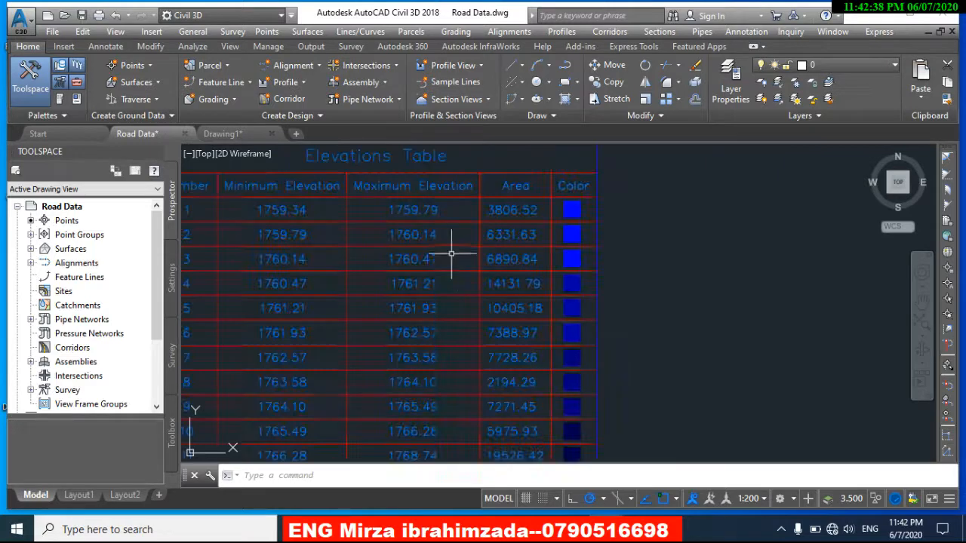
Step: Read the minimum and maximum elevations of the last range in the Elevations Table
{"action": "scroll", "coordinate": [442, 326], "scroll_direction": "down", "scroll_amount": 6}
{"action": "middle_click_drag", "start_coordinate": [440, 325], "coordinate": [439, 260]}
{"action": "scroll", "coordinate": [446, 314], "scroll_direction": "up", "scroll_amount": 8}
{"action": "middle_click_drag", "start_coordinate": [431, 306], "coordinate": [541, 355]}
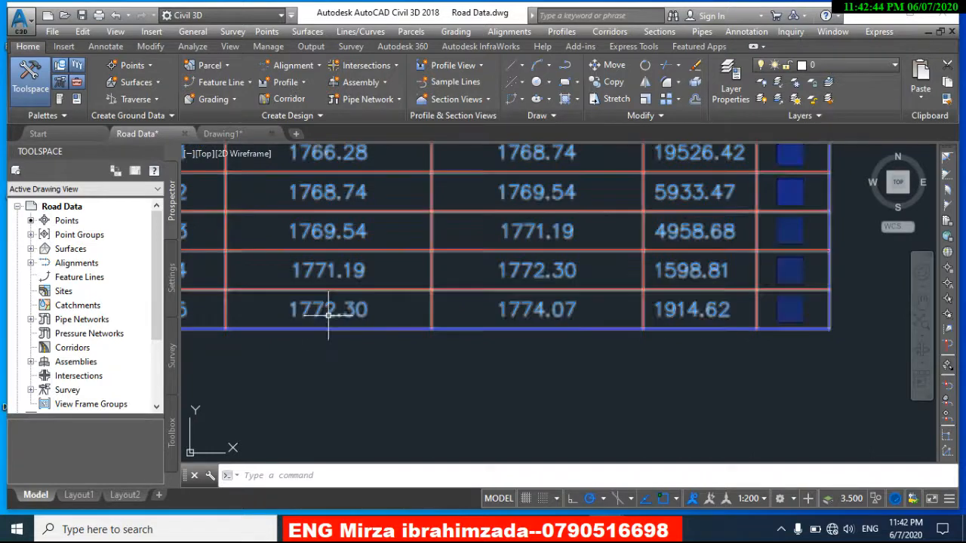
{"action": "scroll", "coordinate": [349, 320], "scroll_direction": "down", "scroll_amount": 5}
{"action": "scroll", "coordinate": [440, 335], "scroll_direction": "up", "scroll_amount": 7}
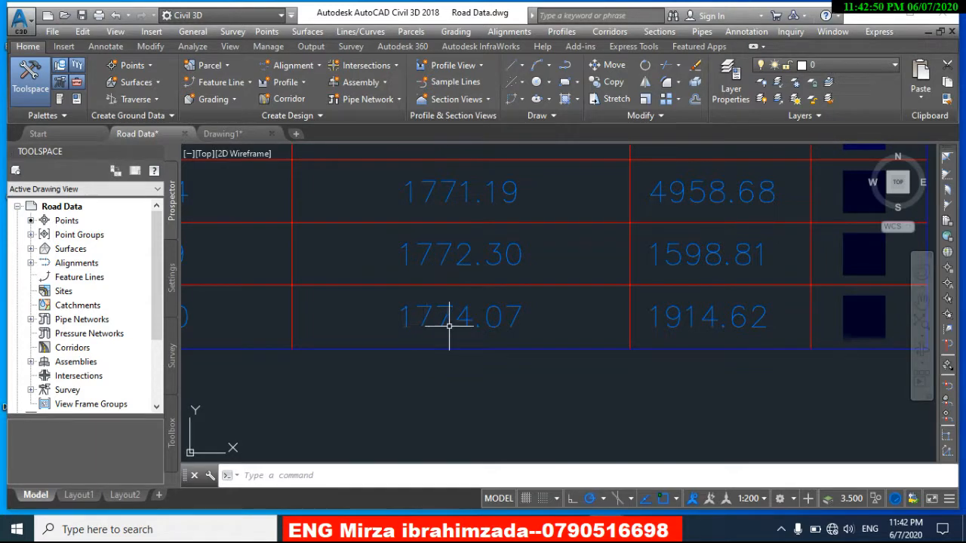
{"action": "scroll", "coordinate": [449, 326], "scroll_direction": "down", "scroll_amount": 5}
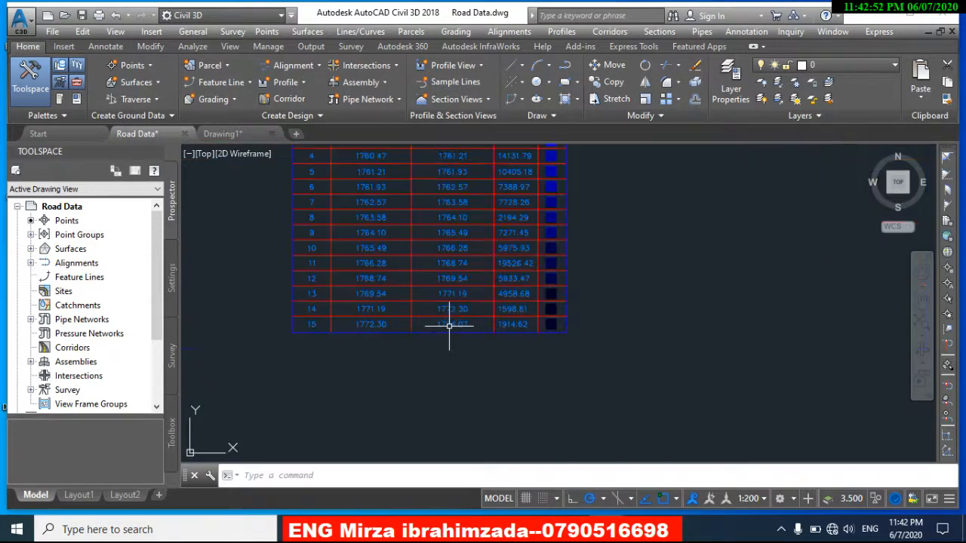
Step: Compare the colour swatches down the Elevations Table with their elevation ranges, starting from the first row
{"action": "scroll", "coordinate": [453, 227], "scroll_direction": "up", "scroll_amount": 5}
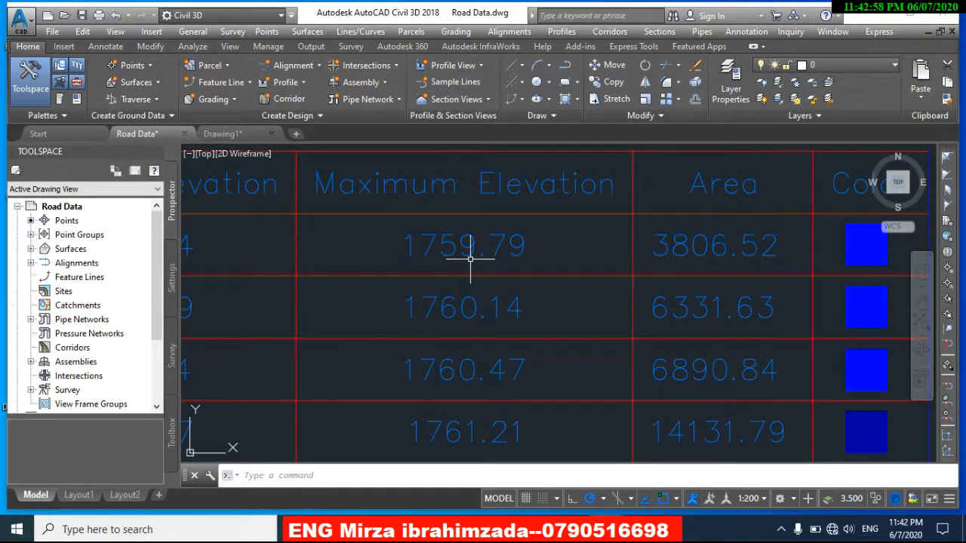
{"action": "scroll", "coordinate": [469, 258], "scroll_direction": "down", "scroll_amount": 4}
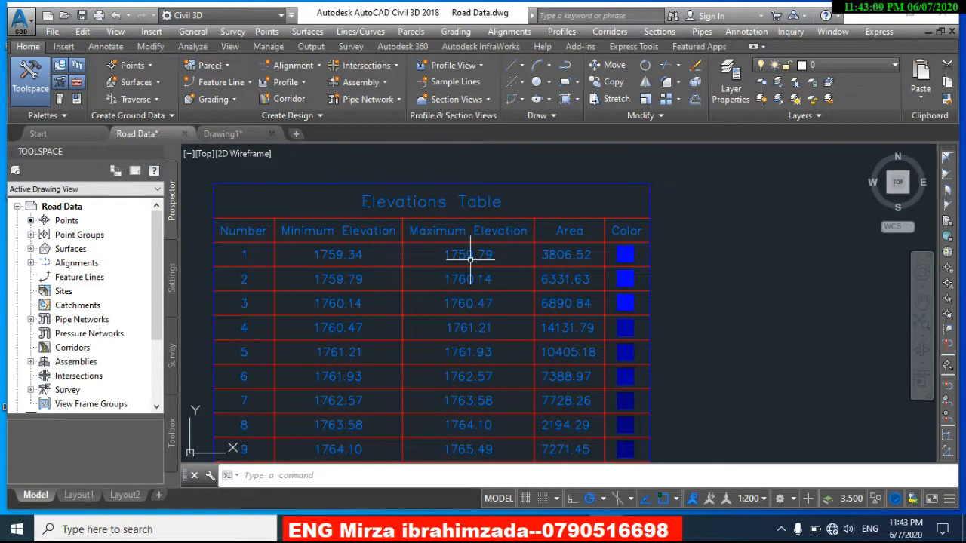
{"action": "scroll", "coordinate": [469, 259], "scroll_direction": "up", "scroll_amount": 2}
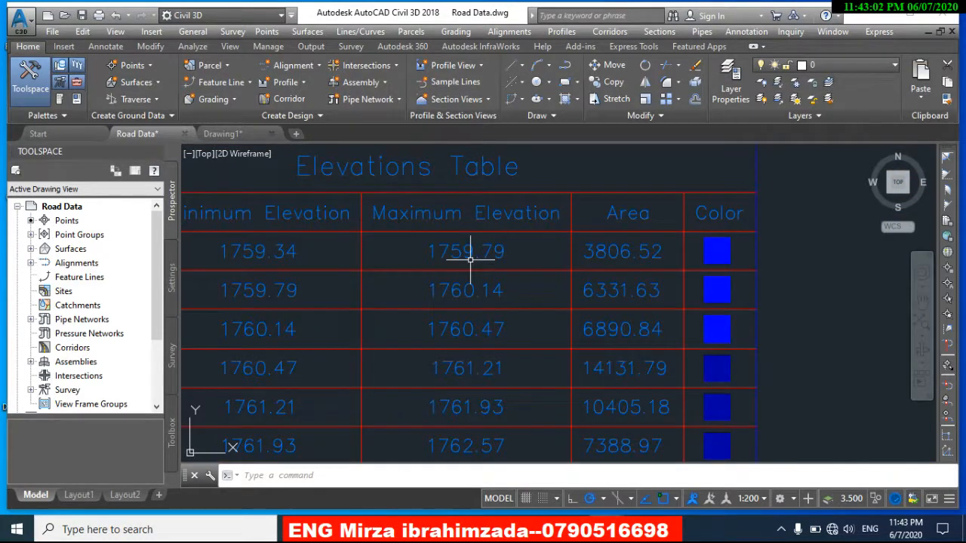
{"action": "scroll", "coordinate": [469, 258], "scroll_direction": "down", "scroll_amount": 3}
{"action": "scroll", "coordinate": [469, 259], "scroll_direction": "up", "scroll_amount": 2}
{"action": "scroll", "coordinate": [460, 235], "scroll_direction": "up", "scroll_amount": 2}
{"action": "scroll", "coordinate": [459, 235], "scroll_direction": "down", "scroll_amount": 3}
{"action": "scroll", "coordinate": [533, 236], "scroll_direction": "up", "scroll_amount": 4}
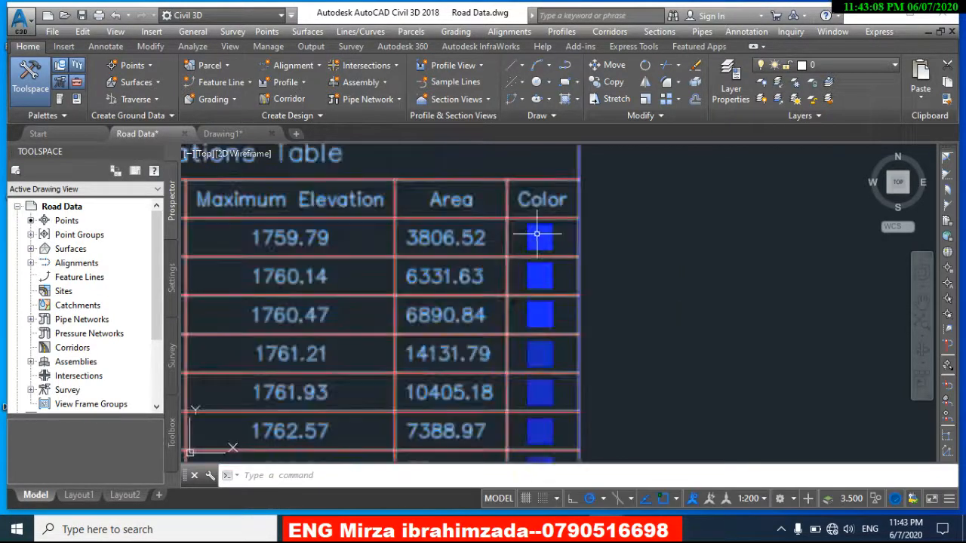
{"action": "scroll", "coordinate": [537, 236], "scroll_direction": "down", "scroll_amount": 4}
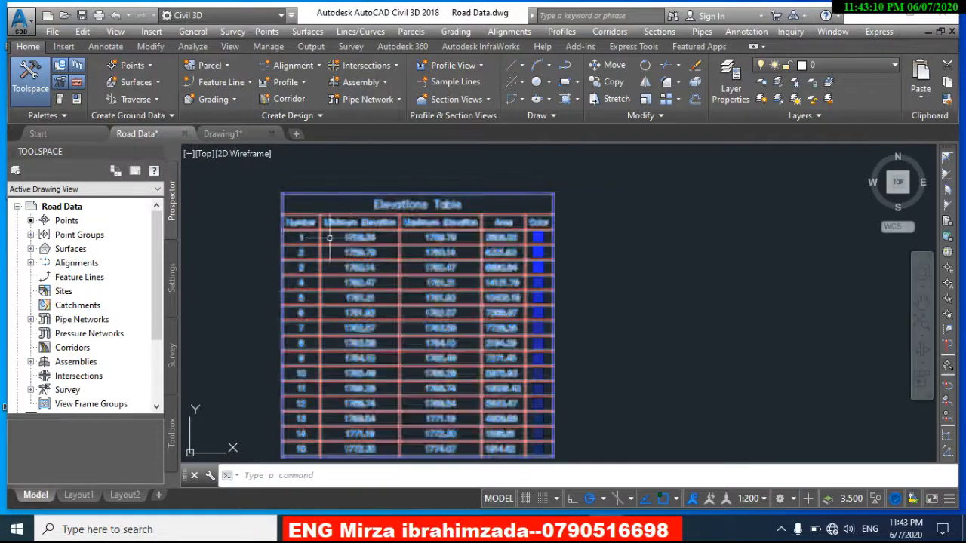
{"action": "scroll", "coordinate": [487, 260], "scroll_direction": "up", "scroll_amount": 4}
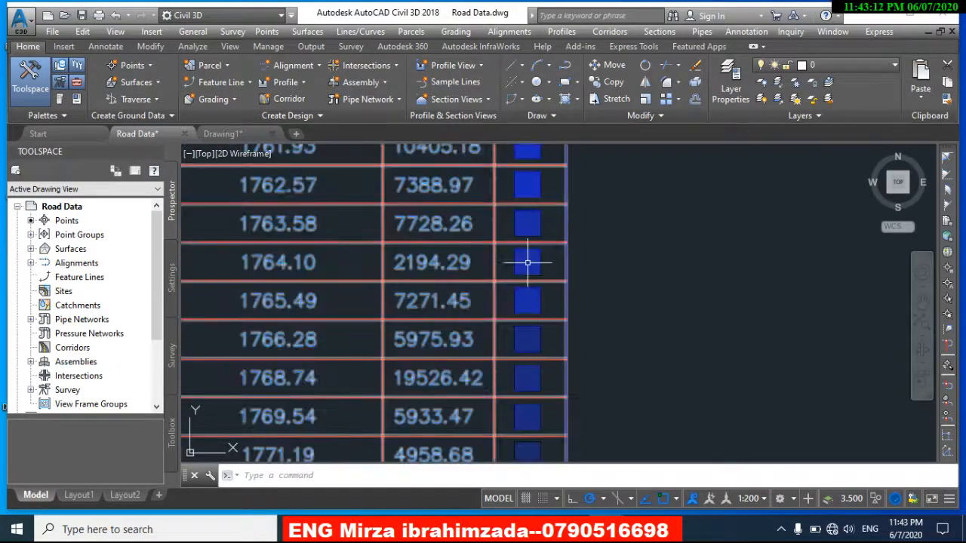
Step: Compare the darkest blue swatches with the minimum and maximum elevations of the last ranges in the Elevations Table
{"action": "scroll", "coordinate": [529, 263], "scroll_direction": "down", "scroll_amount": 2}
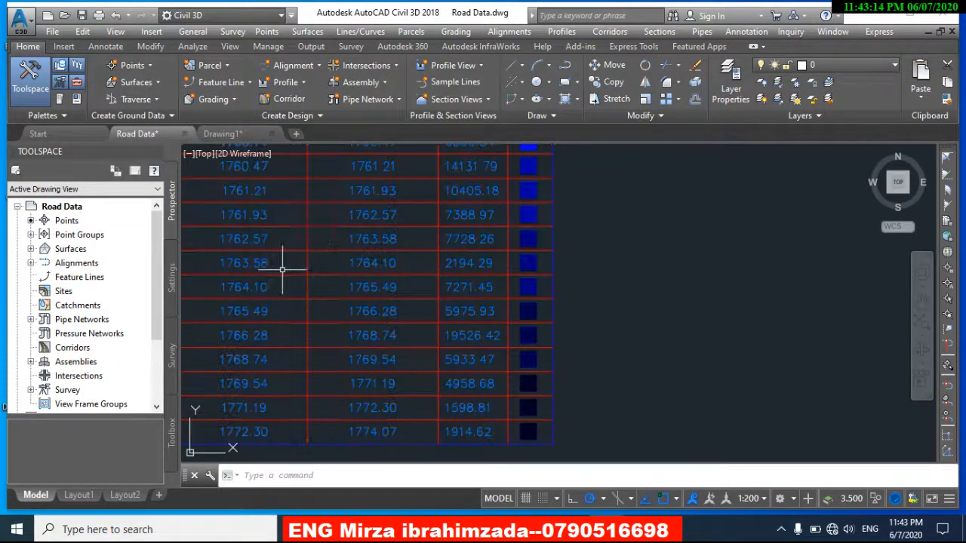
{"action": "scroll", "coordinate": [340, 286], "scroll_direction": "down", "scroll_amount": 2}
{"action": "scroll", "coordinate": [453, 320], "scroll_direction": "up", "scroll_amount": 5}
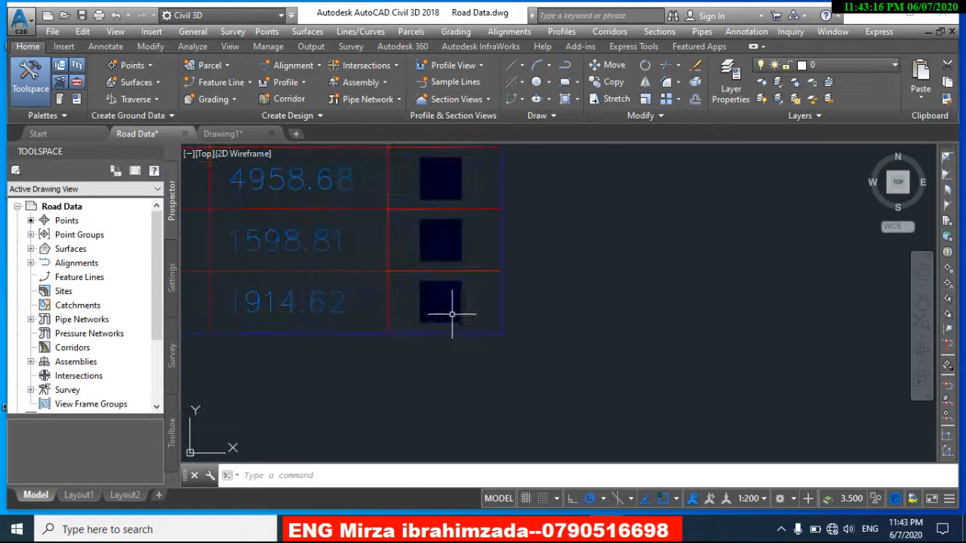
{"action": "scroll", "coordinate": [372, 306], "scroll_direction": "down", "scroll_amount": 4}
{"action": "middle_click_drag", "start_coordinate": [372, 305], "coordinate": [499, 334]}
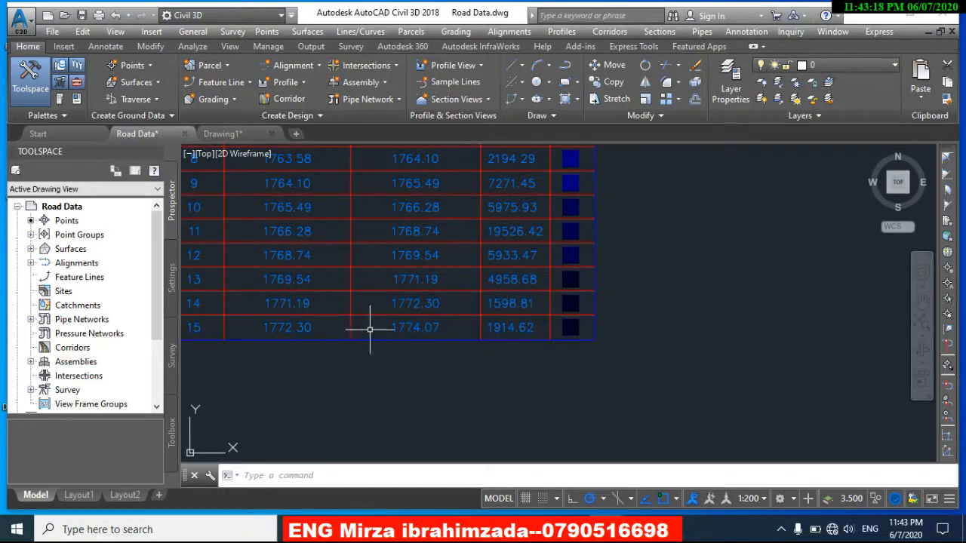
{"action": "middle_click_drag", "start_coordinate": [367, 329], "coordinate": [412, 334]}
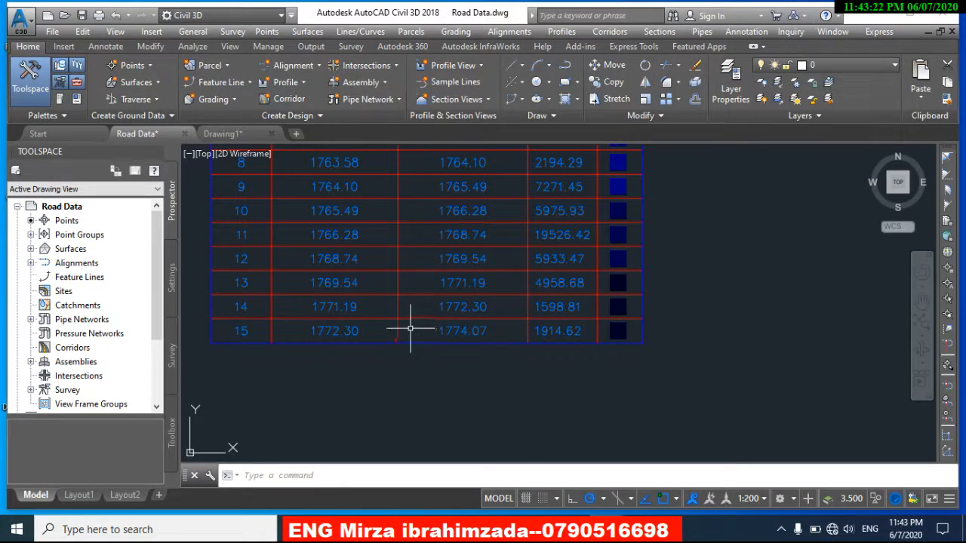
Step: Review the Elevations Table's Area and Color columns from the header row down to the final ranges
{"action": "scroll", "coordinate": [410, 330], "scroll_direction": "down", "scroll_amount": 3}
{"action": "middle_click_drag", "start_coordinate": [431, 280], "coordinate": [442, 395]}
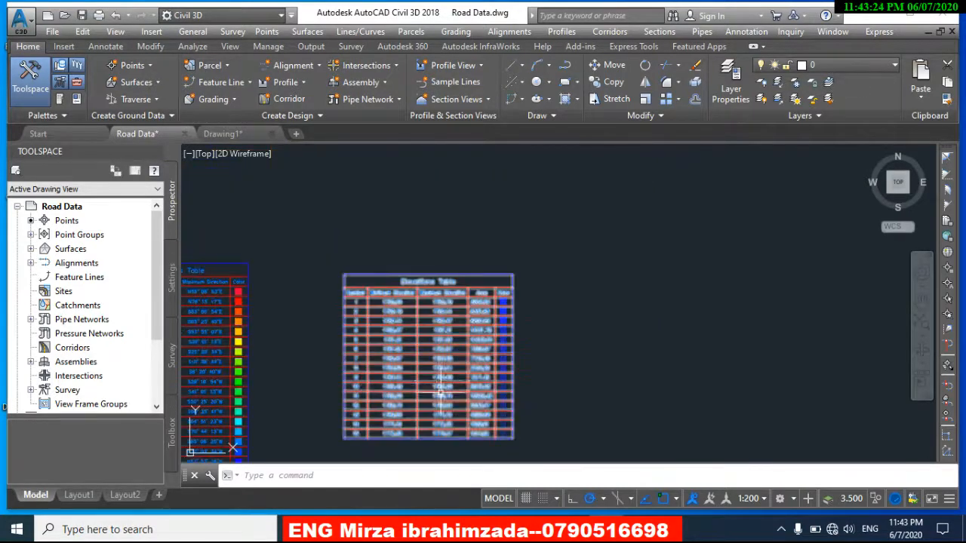
{"action": "scroll", "coordinate": [423, 308], "scroll_direction": "up", "scroll_amount": 4}
{"action": "scroll", "coordinate": [509, 276], "scroll_direction": "up", "scroll_amount": 4}
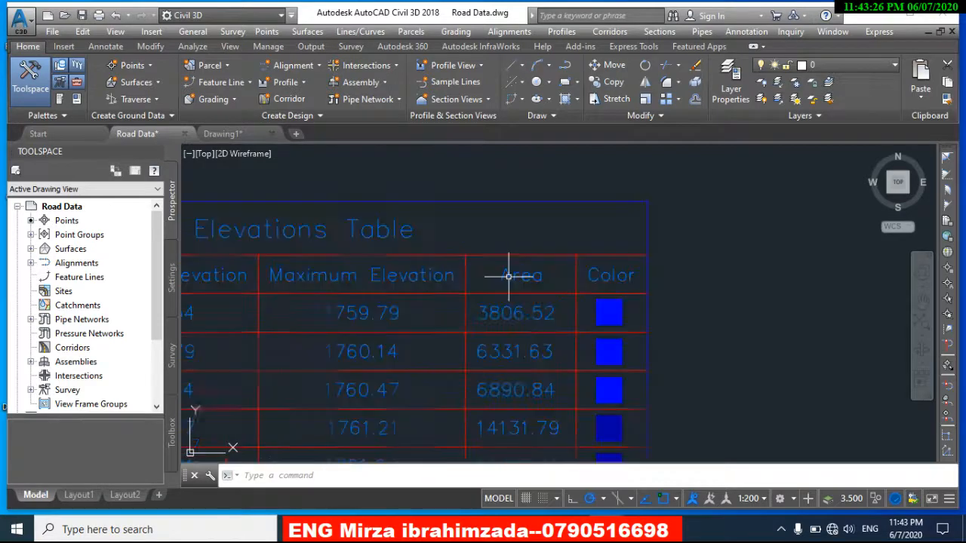
{"action": "middle_click_drag", "start_coordinate": [442, 321], "coordinate": [476, 306]}
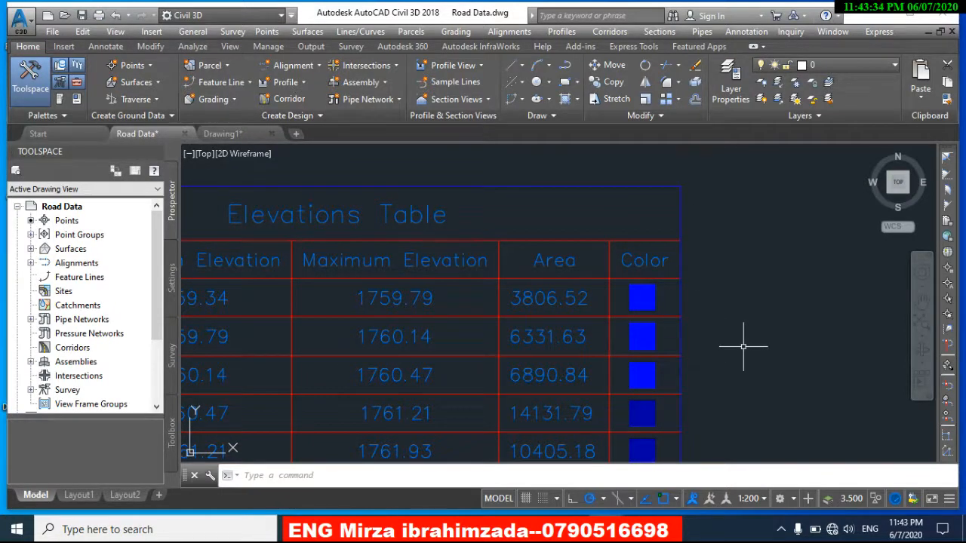
{"action": "scroll", "coordinate": [662, 344], "scroll_direction": "down", "scroll_amount": 2}
{"action": "middle_click_drag", "start_coordinate": [653, 365], "coordinate": [640, 258]}
{"action": "middle_click_drag", "start_coordinate": [619, 352], "coordinate": [606, 277]}
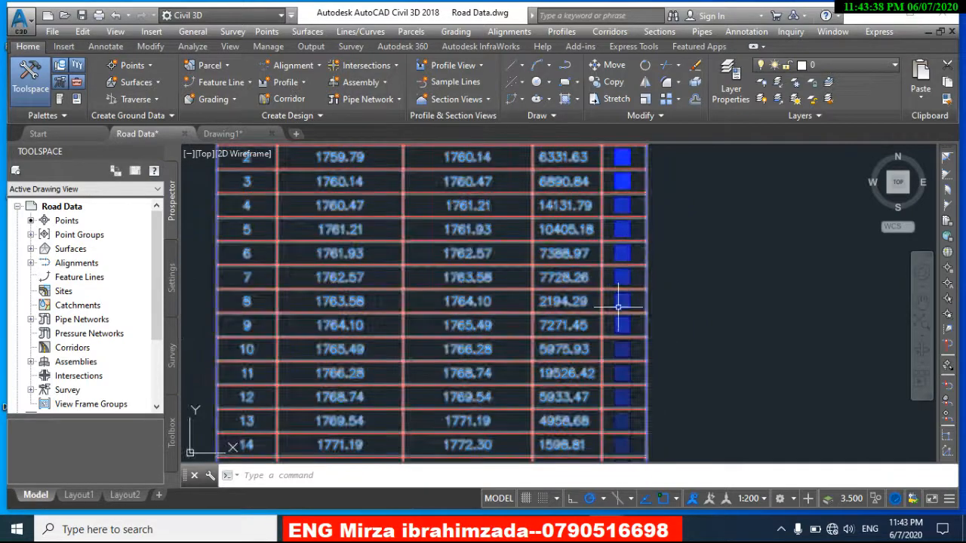
{"action": "middle_click_drag", "start_coordinate": [556, 319], "coordinate": [557, 276]}
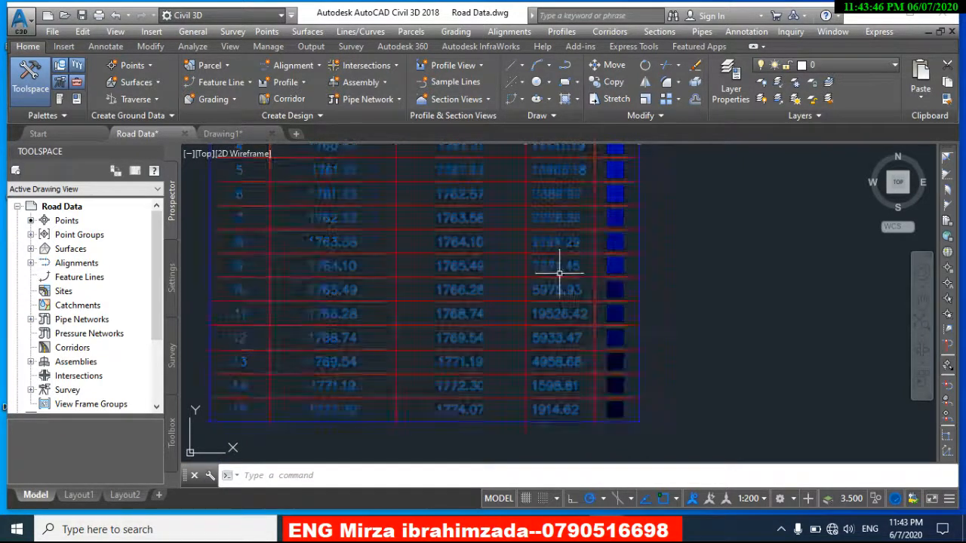
Step: Examine the blue elevation bands on the road surface from its narrow neck down to the wide southern section
{"action": "scroll", "coordinate": [562, 269], "scroll_direction": "down", "scroll_amount": 4}
{"action": "scroll", "coordinate": [393, 313], "scroll_direction": "down", "scroll_amount": 2}
{"action": "middle_click_drag", "start_coordinate": [391, 313], "coordinate": [512, 387]}
{"action": "scroll", "coordinate": [463, 306], "scroll_direction": "down", "scroll_amount": 1}
{"action": "scroll", "coordinate": [474, 293], "scroll_direction": "up", "scroll_amount": 3}
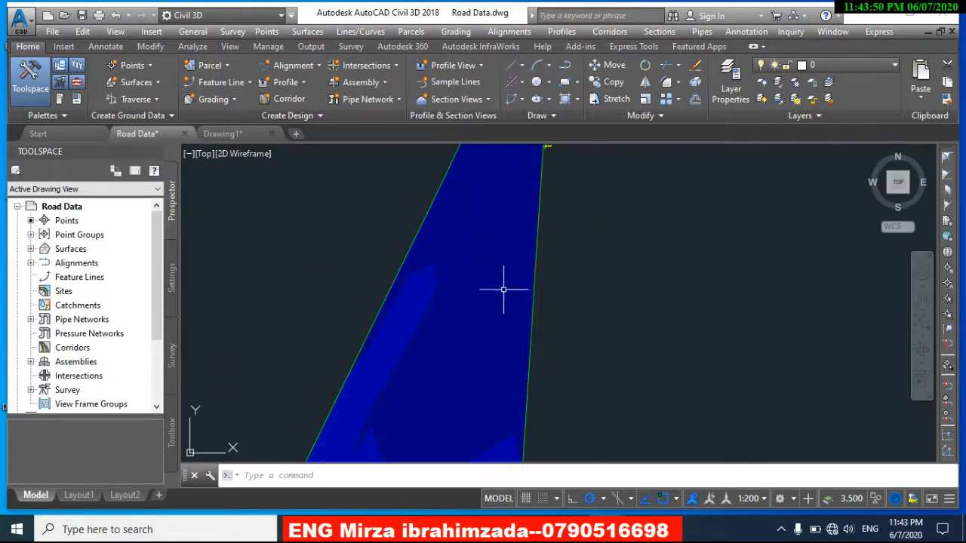
{"action": "scroll", "coordinate": [503, 286], "scroll_direction": "down", "scroll_amount": 2}
{"action": "scroll", "coordinate": [526, 264], "scroll_direction": "up", "scroll_amount": 1}
{"action": "scroll", "coordinate": [499, 289], "scroll_direction": "down", "scroll_amount": 1}
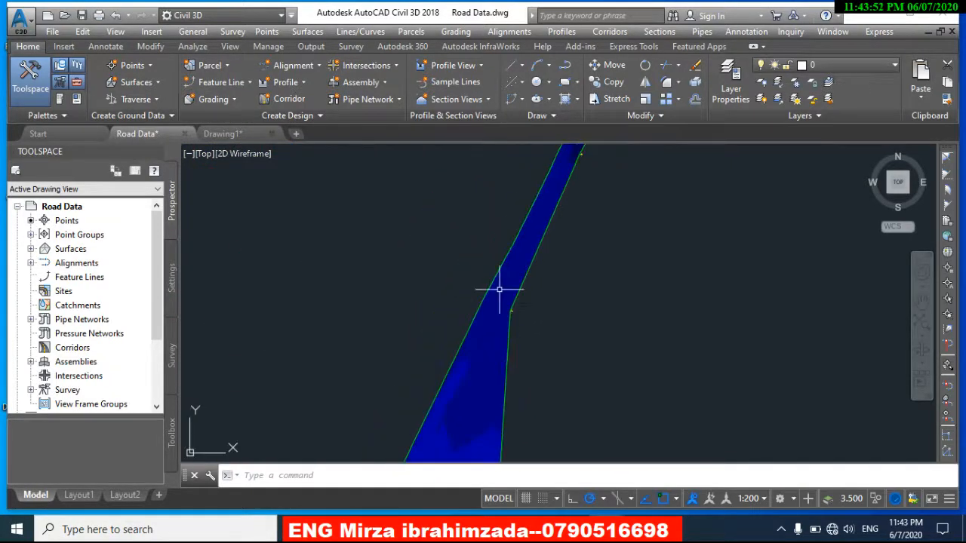
{"action": "mouse_move", "coordinate": [461, 360]}
{"action": "middle_mouse_down"}
{"action": "mouse_move", "coordinate": [455, 384]}
{"action": "mouse_move", "coordinate": [446, 274]}
{"action": "mouse_move", "coordinate": [469, 181]}
{"action": "middle_mouse_up"}
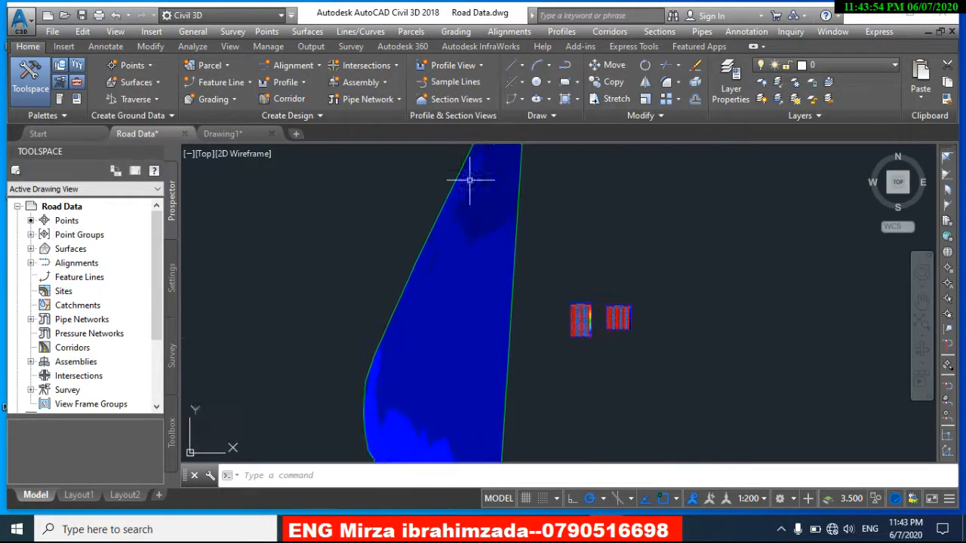
{"action": "scroll", "coordinate": [453, 272], "scroll_direction": "up", "scroll_amount": 1}
{"action": "middle_click_drag", "start_coordinate": [453, 309], "coordinate": [446, 277]}
{"action": "scroll", "coordinate": [450, 287], "scroll_direction": "down", "scroll_amount": 1}
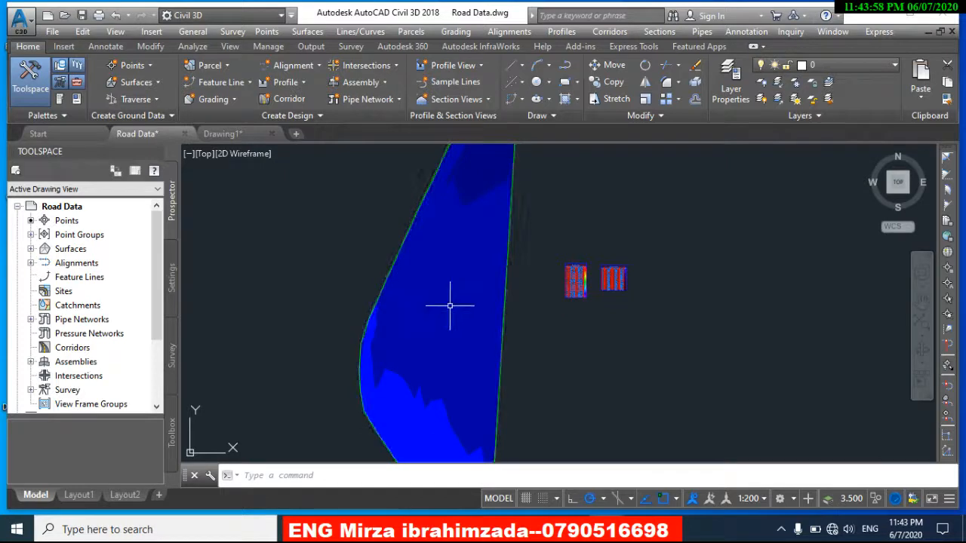
Step: Edit the surface style to display the Slopes component and hide the Elevations component
{"action": "left_click", "coordinate": [463, 265]}
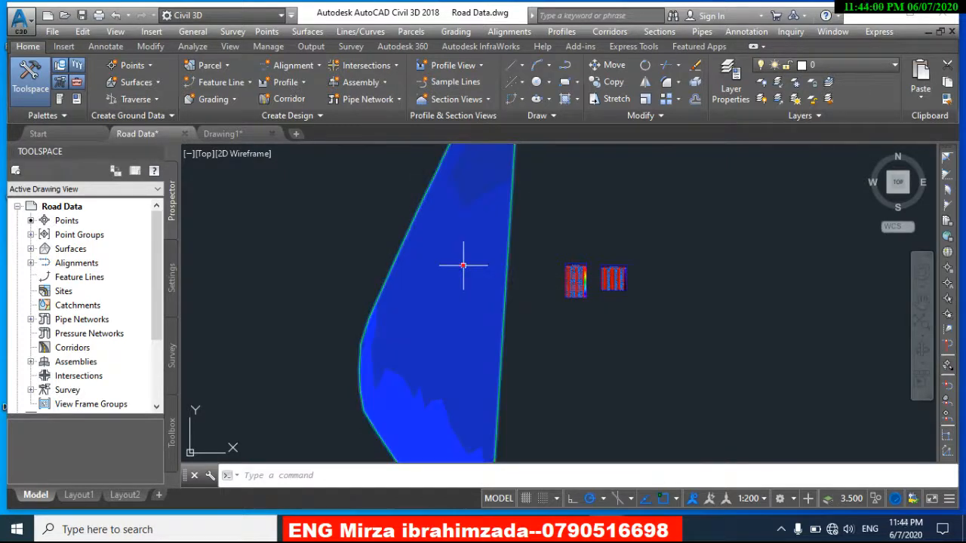
{"action": "right_click", "coordinate": [453, 267]}
{"action": "left_click", "coordinate": [489, 436]}
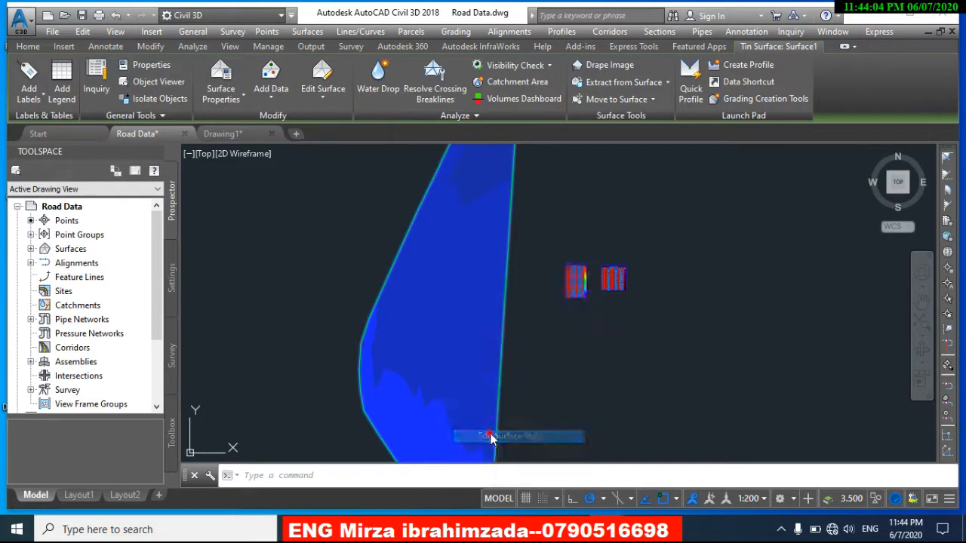
{"action": "scroll", "coordinate": [812, 266], "scroll_direction": "down", "scroll_amount": 2}
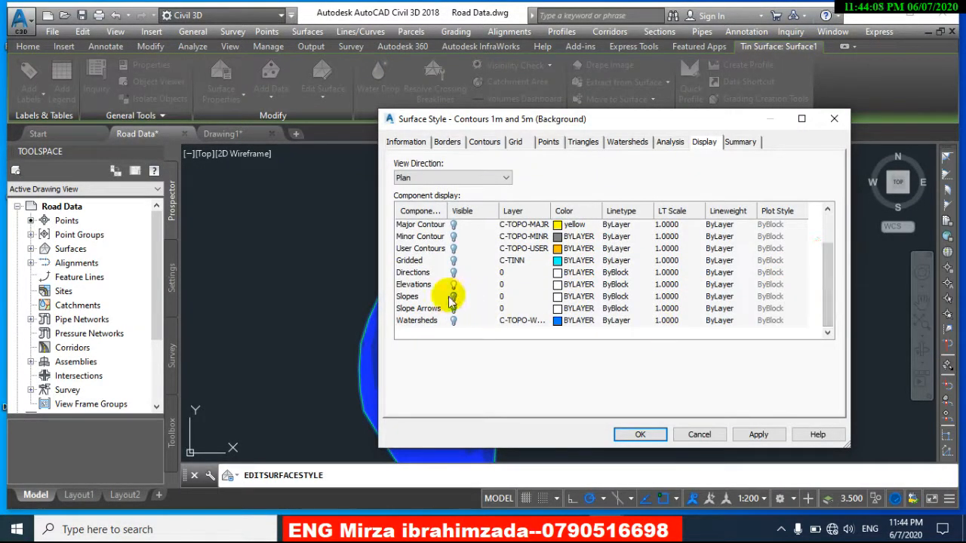
{"action": "left_click", "coordinate": [454, 298]}
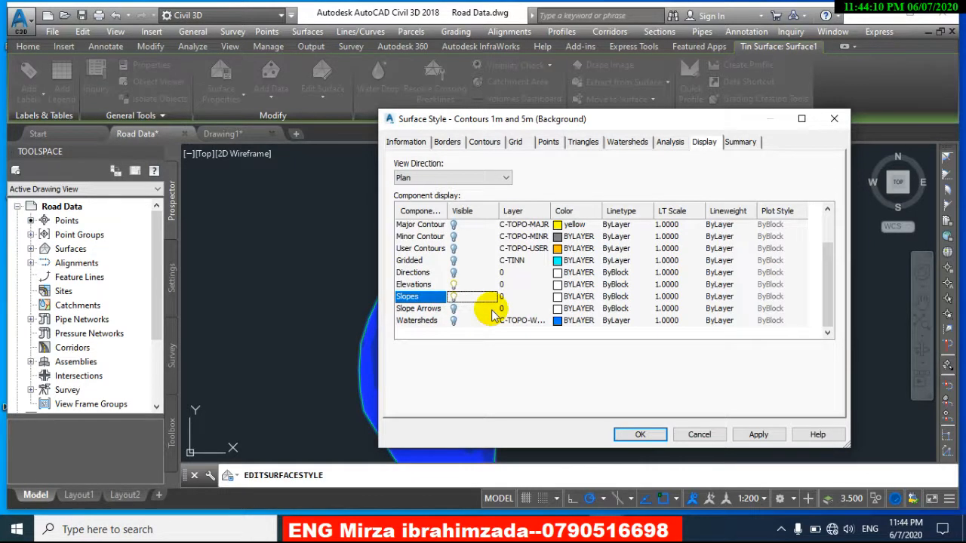
{"action": "left_click", "coordinate": [454, 285]}
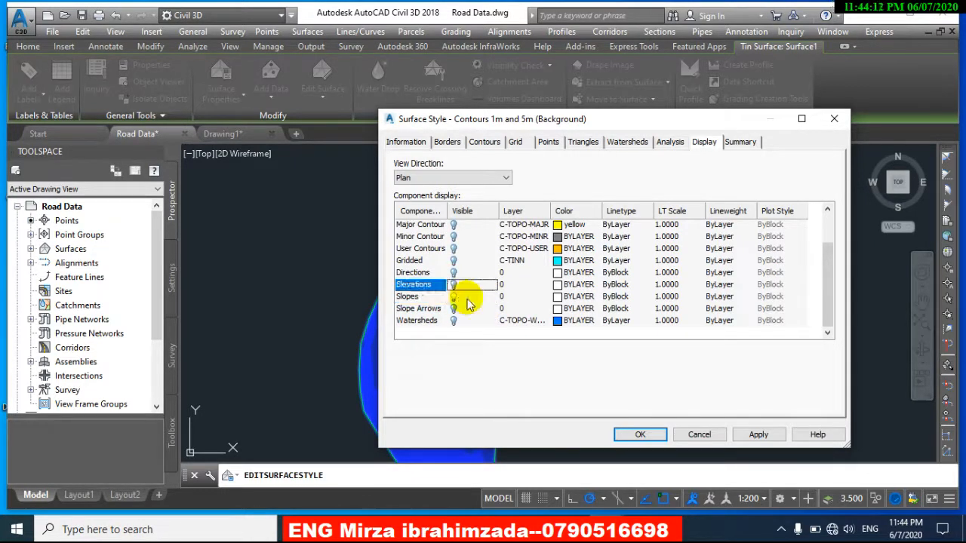
{"action": "left_click", "coordinate": [640, 434]}
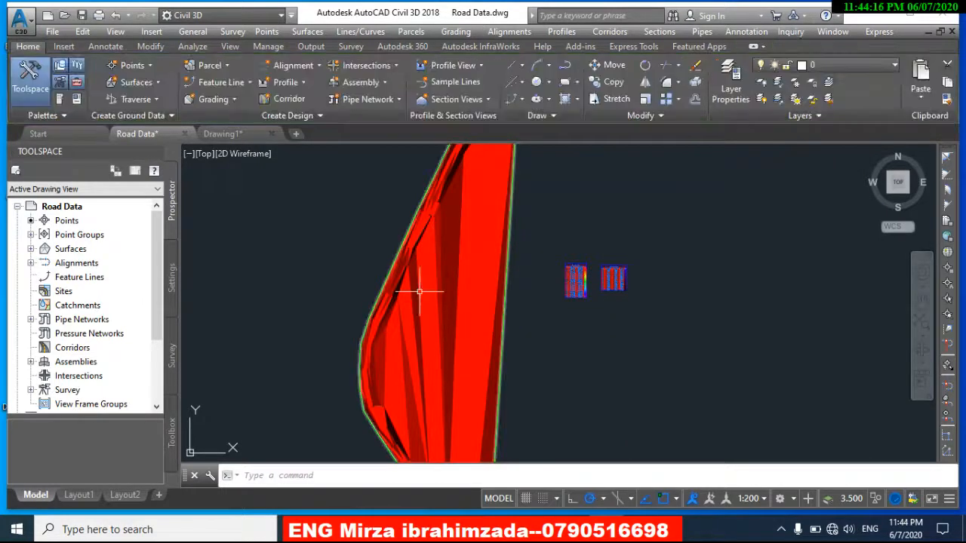
Step: Examine the red slope shading across the wide section of the surface and along its western edge
{"action": "scroll", "coordinate": [432, 266], "scroll_direction": "up", "scroll_amount": 3}
{"action": "middle_click_drag", "start_coordinate": [428, 285], "coordinate": [418, 340]}
{"action": "scroll", "coordinate": [433, 297], "scroll_direction": "down", "scroll_amount": 3}
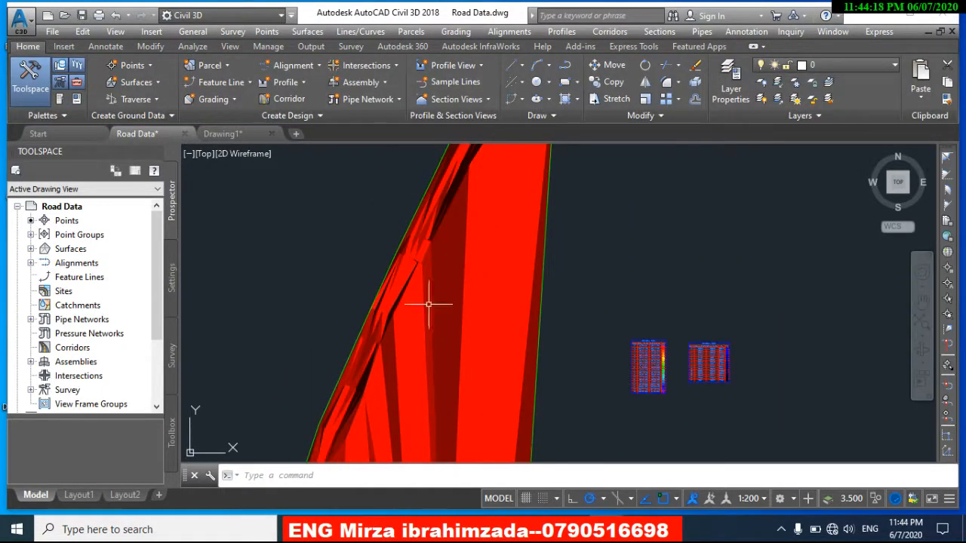
{"action": "middle_click_drag", "start_coordinate": [433, 298], "coordinate": [424, 334]}
{"action": "scroll", "coordinate": [436, 297], "scroll_direction": "up", "scroll_amount": 3}
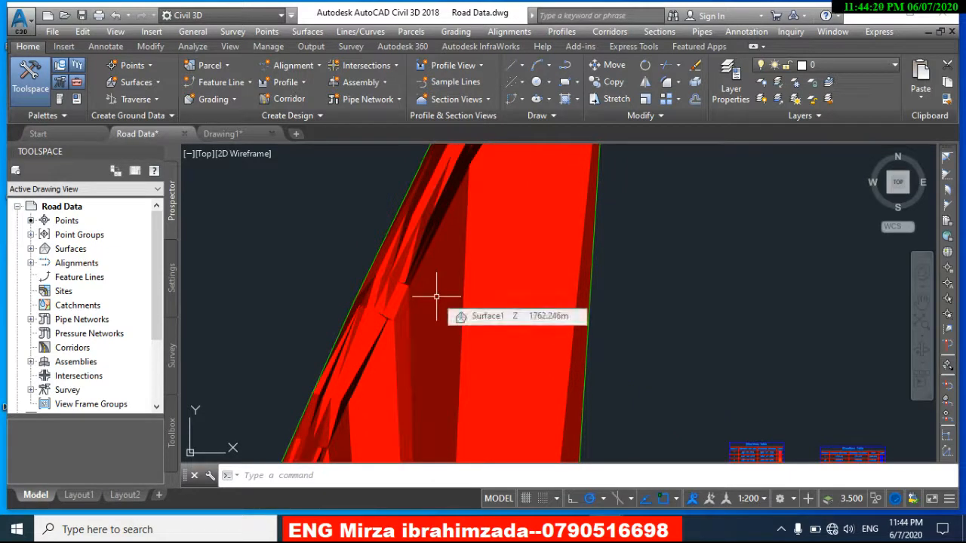
{"action": "middle_click_drag", "start_coordinate": [436, 291], "coordinate": [436, 338]}
{"action": "scroll", "coordinate": [507, 266], "scroll_direction": "up", "scroll_amount": 1}
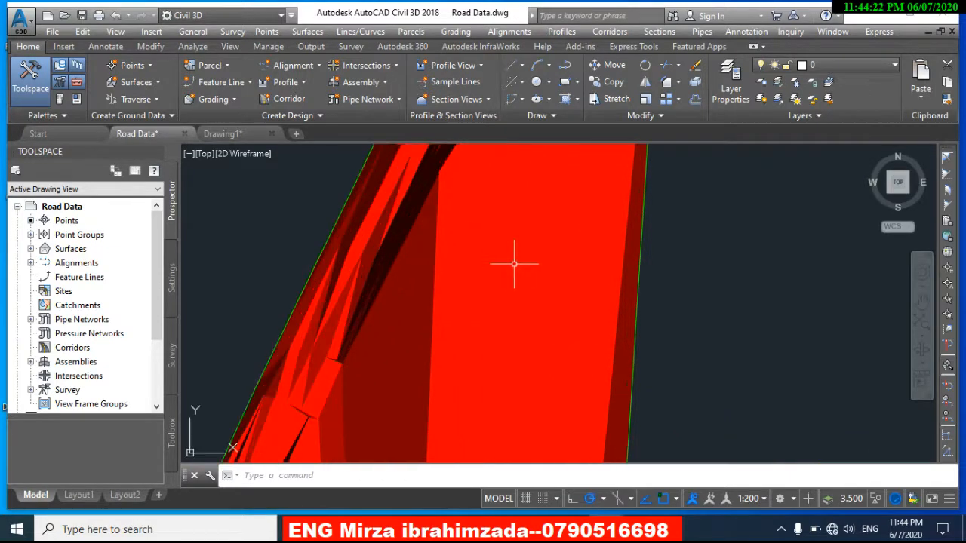
{"action": "scroll", "coordinate": [518, 280], "scroll_direction": "down", "scroll_amount": 1}
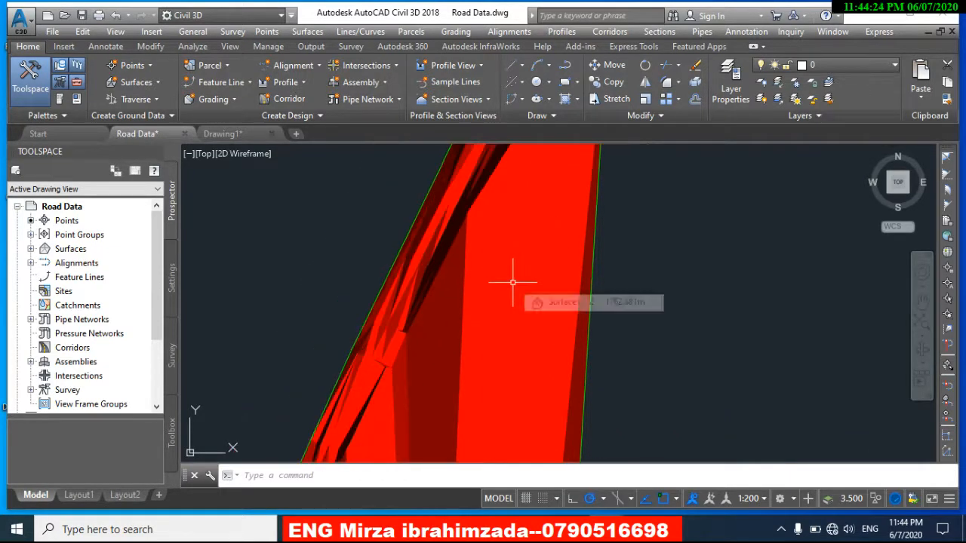
{"action": "middle_click_drag", "start_coordinate": [513, 280], "coordinate": [513, 350]}
{"action": "scroll", "coordinate": [511, 308], "scroll_direction": "up", "scroll_amount": 1}
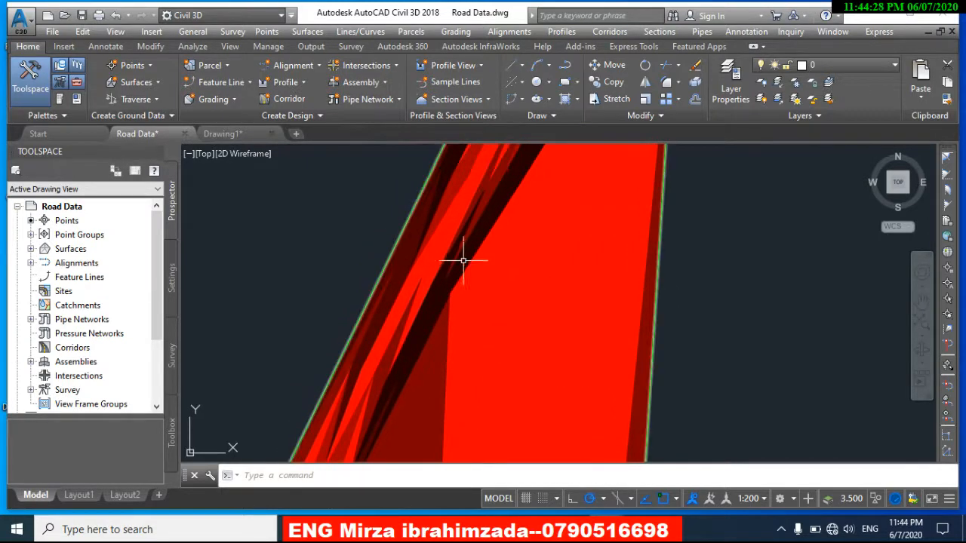
Step: Compare the darkest slope bands near the western edge with the dark red area beside them
{"action": "scroll", "coordinate": [465, 264], "scroll_direction": "up", "scroll_amount": 2}
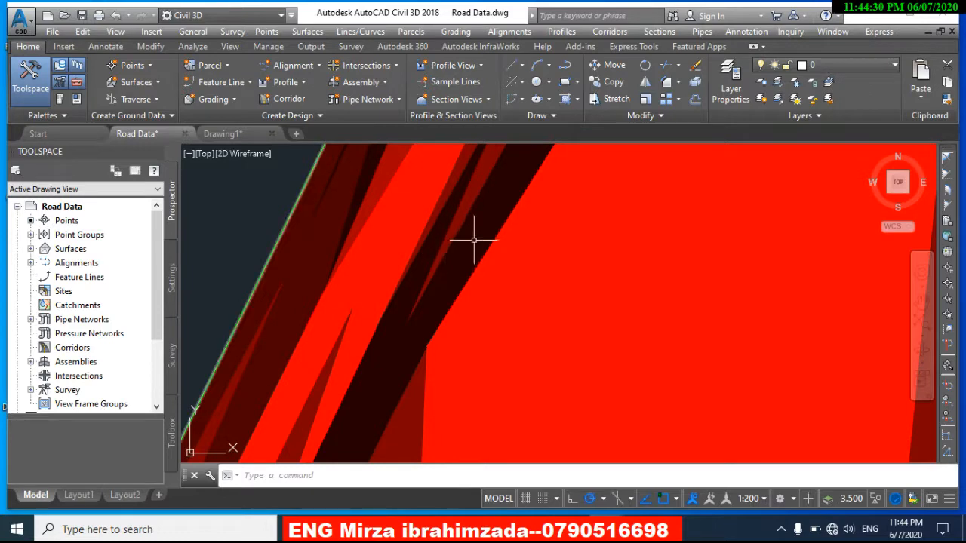
{"action": "mouse_move", "coordinate": [473, 247]}
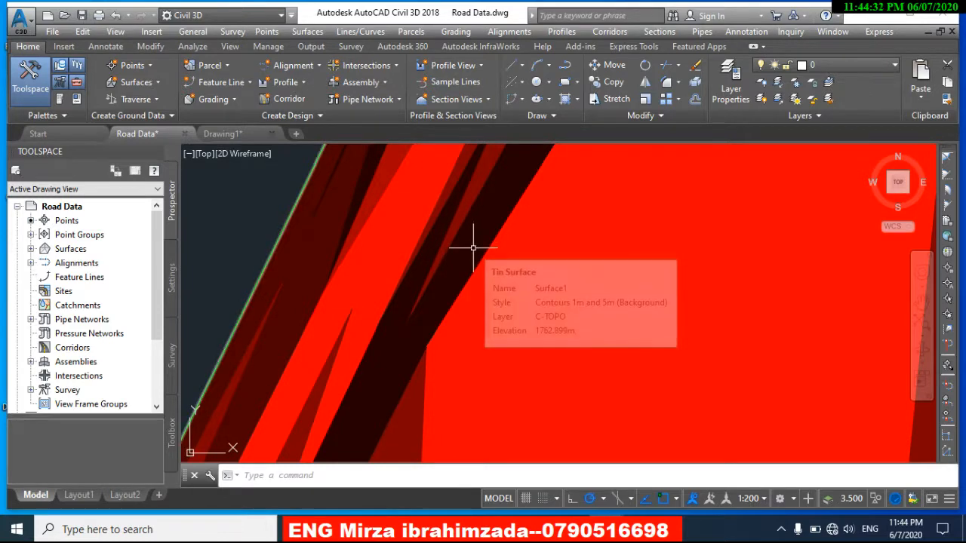
{"action": "scroll", "coordinate": [473, 247], "scroll_direction": "down", "scroll_amount": 2}
{"action": "middle_click_drag", "start_coordinate": [458, 287], "coordinate": [441, 207]}
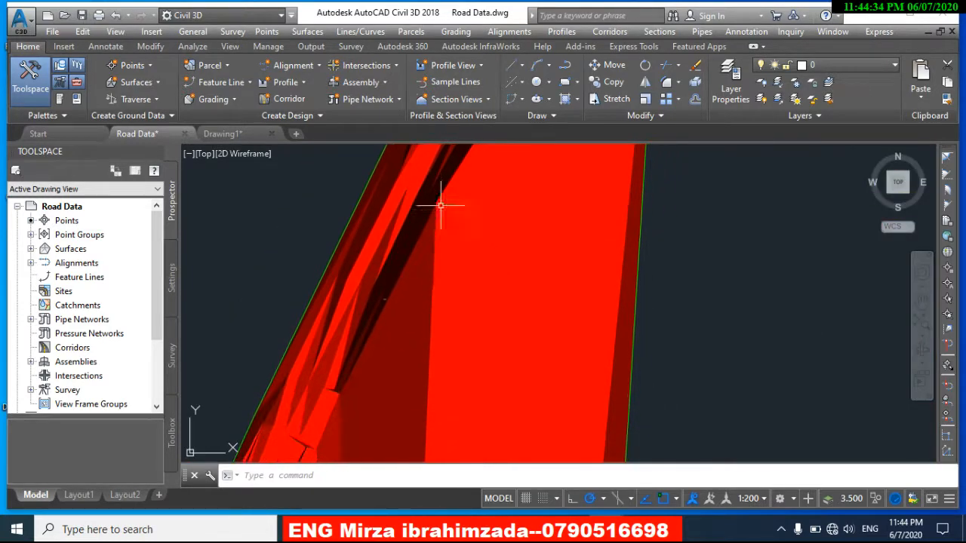
{"action": "scroll", "coordinate": [408, 294], "scroll_direction": "up", "scroll_amount": 1}
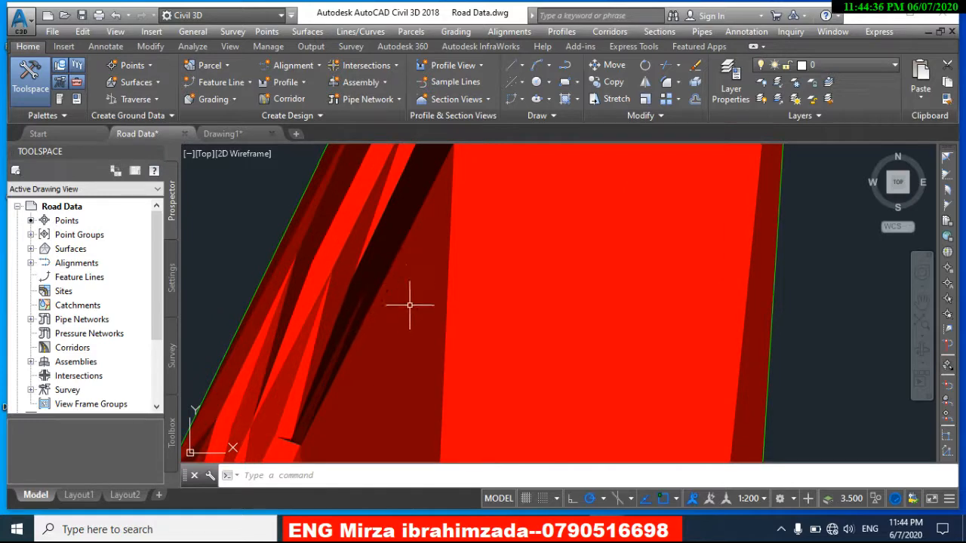
{"action": "scroll", "coordinate": [410, 307], "scroll_direction": "down", "scroll_amount": 1}
{"action": "middle_click_drag", "start_coordinate": [405, 312], "coordinate": [401, 274]}
{"action": "scroll", "coordinate": [399, 306], "scroll_direction": "up", "scroll_amount": 1}
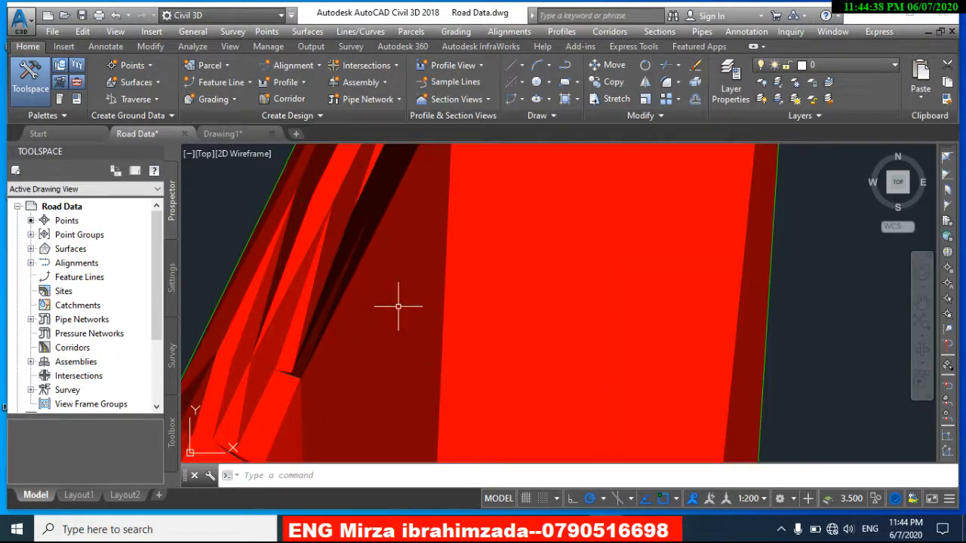
{"action": "scroll", "coordinate": [397, 306], "scroll_direction": "down", "scroll_amount": 1}
Step: Set the surface's analysis type to Slopes, generate 20 slope ranges and apply them to the surface
{"action": "left_click", "coordinate": [401, 285]}
{"action": "left_click", "coordinate": [416, 291]}
{"action": "right_click", "coordinate": [418, 293]}
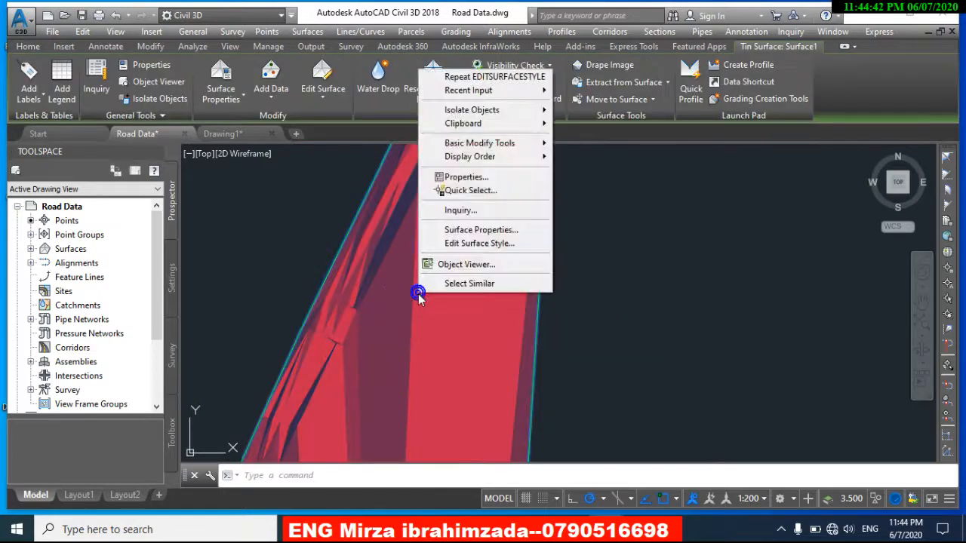
{"action": "left_click", "coordinate": [483, 230]}
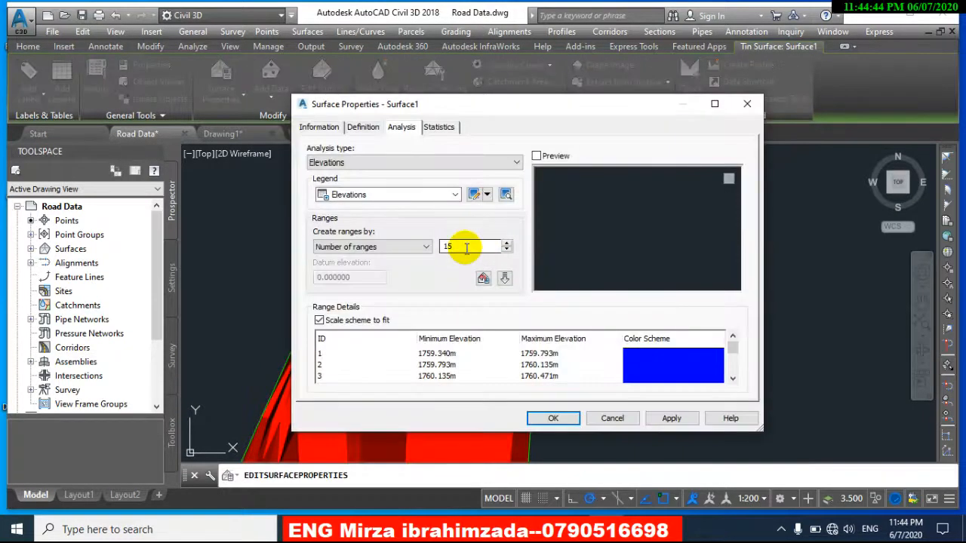
{"action": "left_click", "coordinate": [423, 165]}
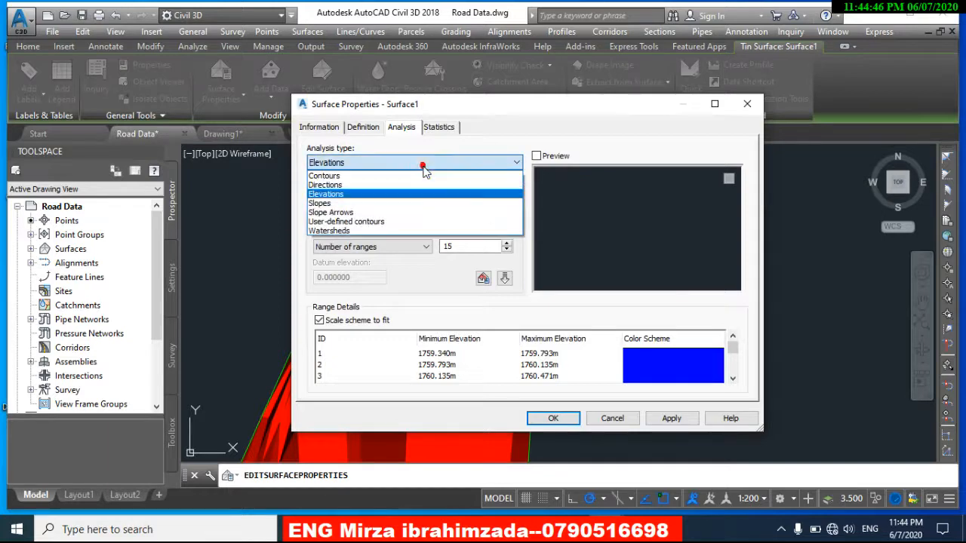
{"action": "left_click", "coordinate": [333, 202]}
{"action": "double_click", "coordinate": [354, 256]}
{"action": "type", "text": "20"}
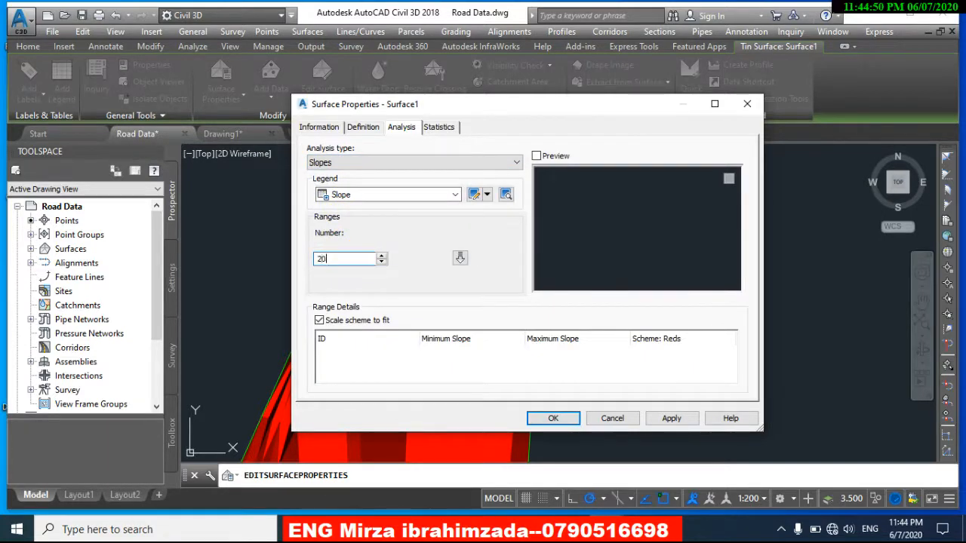
{"action": "left_click", "coordinate": [459, 258]}
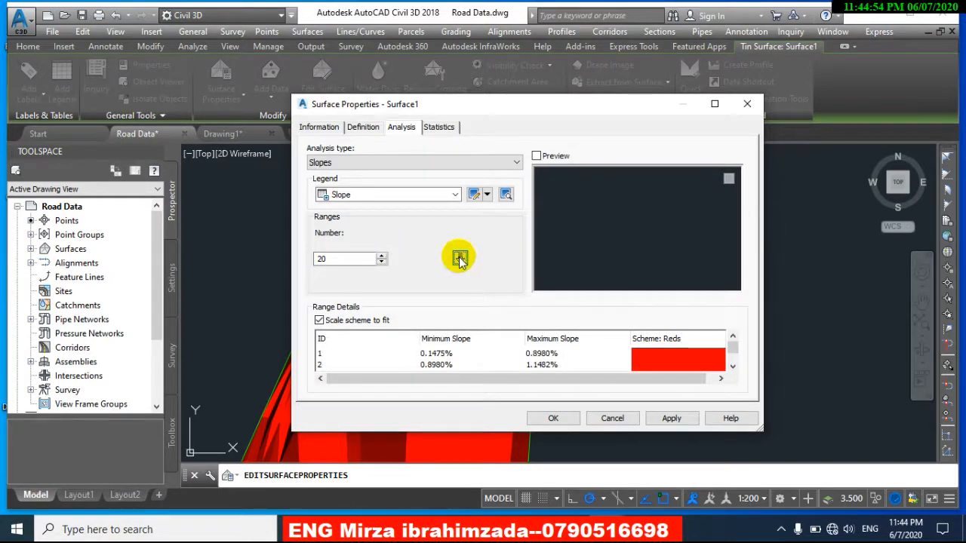
{"action": "left_click", "coordinate": [552, 417]}
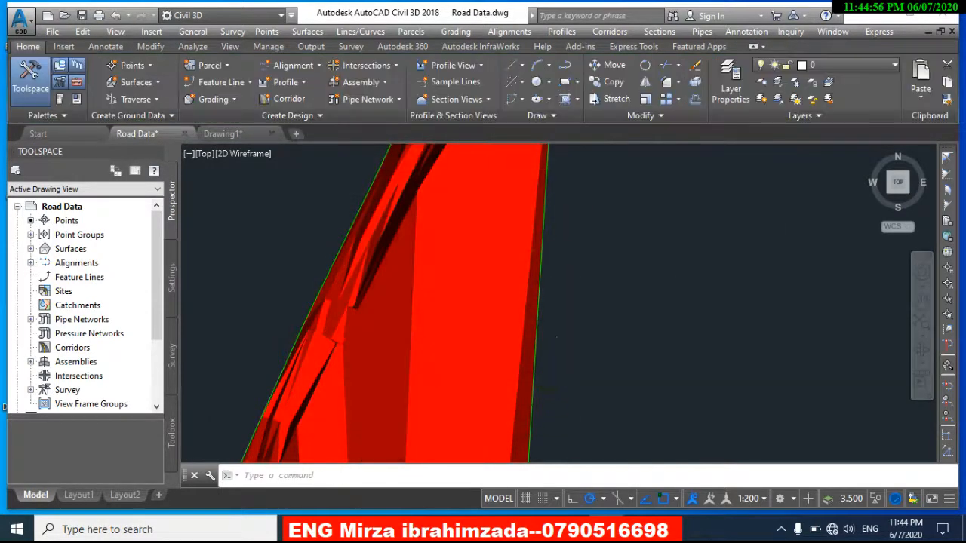
Step: Add a Slopes surface legend table in the empty area east of the surface, above the two existing tables
{"action": "scroll", "coordinate": [557, 361], "scroll_direction": "down", "scroll_amount": 2}
{"action": "middle_click_drag", "start_coordinate": [585, 369], "coordinate": [510, 353]}
{"action": "scroll", "coordinate": [476, 330], "scroll_direction": "up", "scroll_amount": 1}
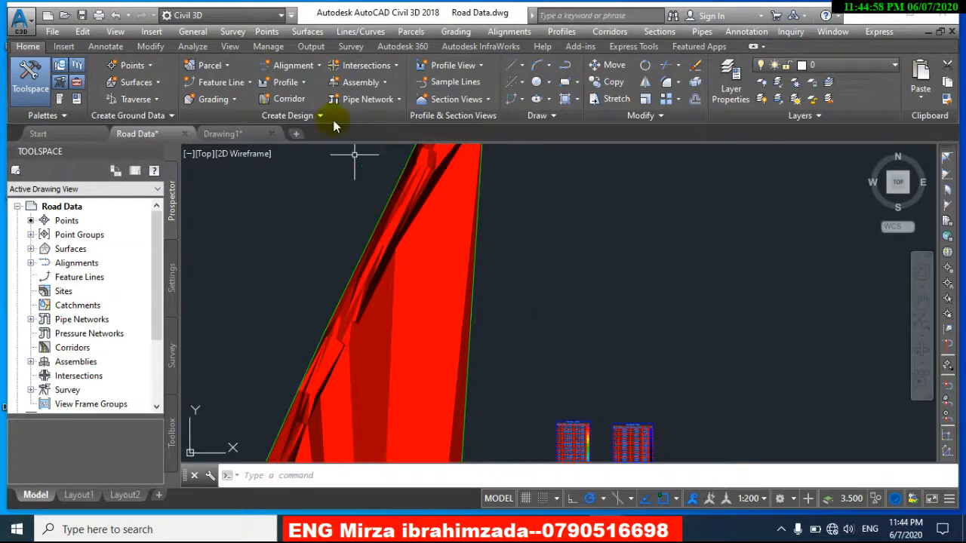
{"action": "left_click", "coordinate": [308, 31]}
{"action": "left_click", "coordinate": [332, 136]}
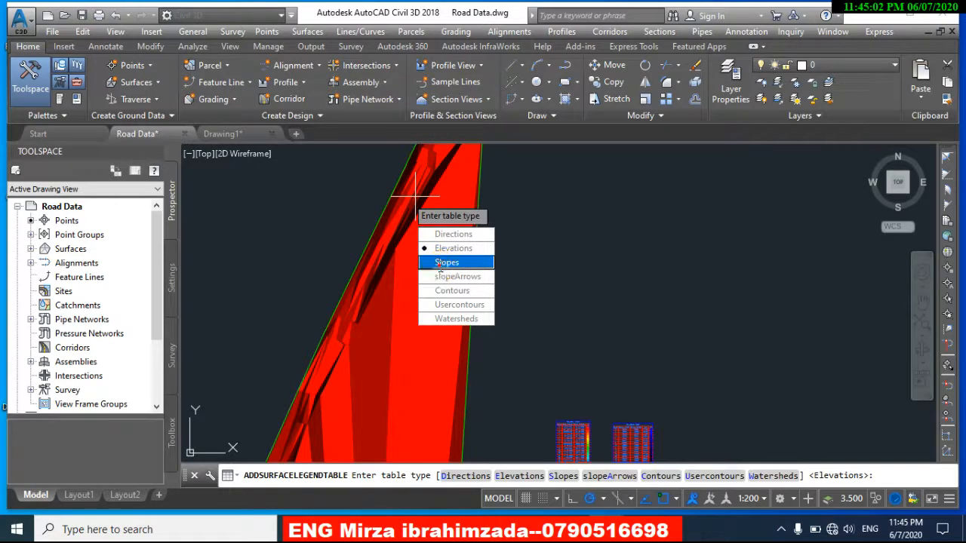
{"action": "left_click", "coordinate": [446, 263]}
{"action": "left_click", "coordinate": [565, 279]}
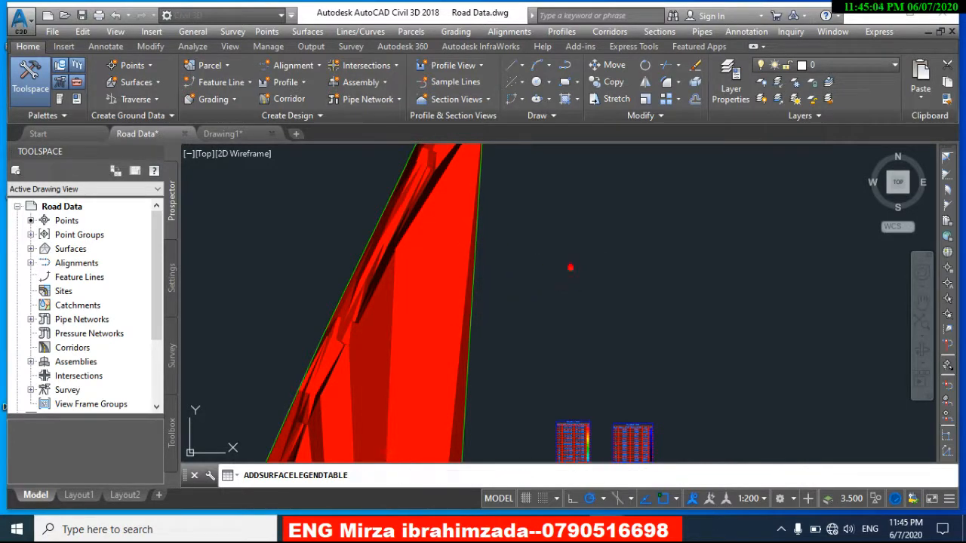
{"action": "left_click", "coordinate": [556, 301]}
Step: Read the slope ranges, areas and colours in the Slopes Table from the first row down to the last
{"action": "scroll", "coordinate": [557, 303], "scroll_direction": "up", "scroll_amount": 5}
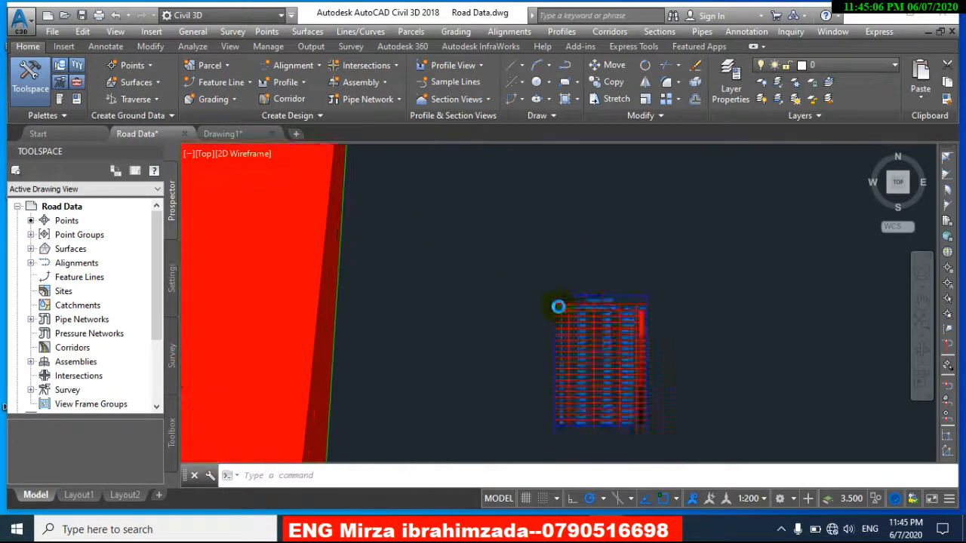
{"action": "scroll", "coordinate": [502, 207], "scroll_direction": "up", "scroll_amount": 3}
{"action": "middle_click_drag", "start_coordinate": [500, 222], "coordinate": [451, 304]}
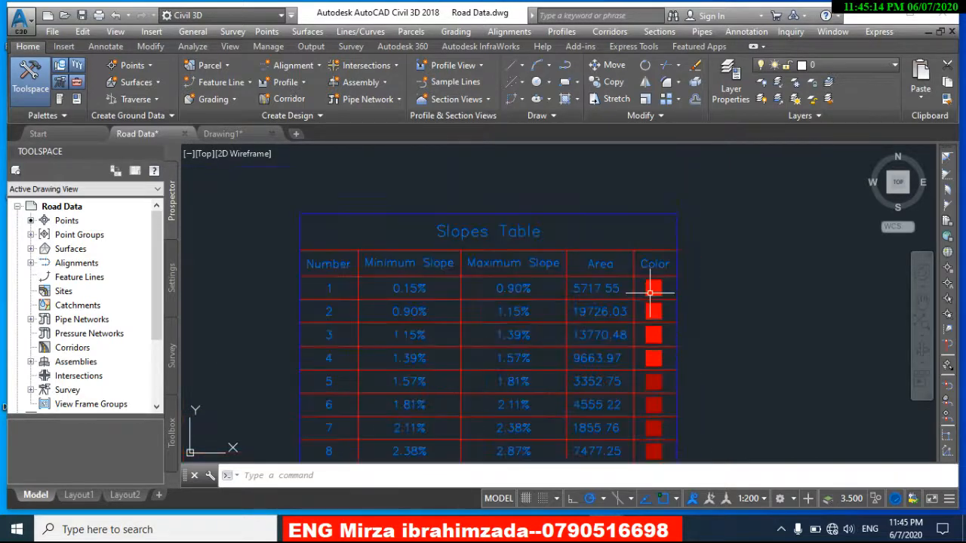
{"action": "middle_click_drag", "start_coordinate": [446, 314], "coordinate": [476, 309]}
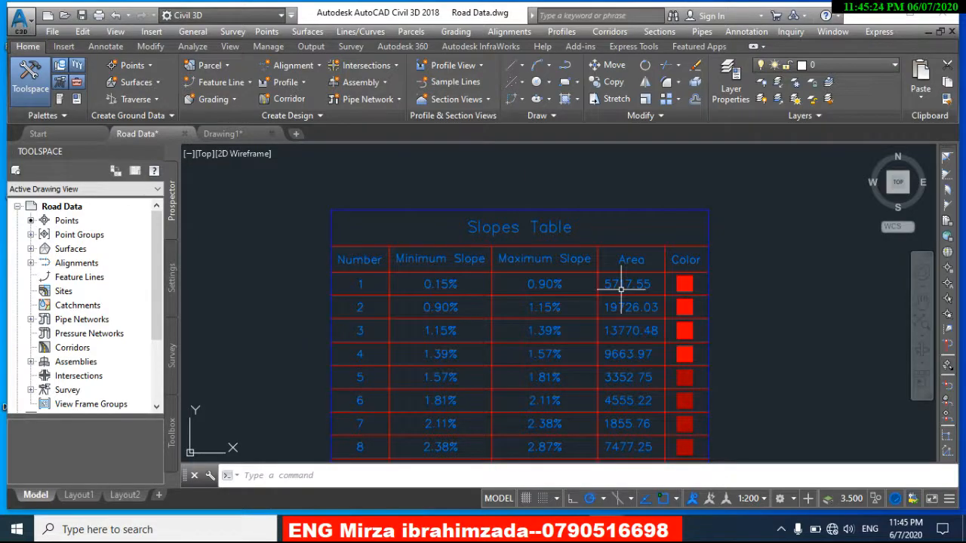
{"action": "scroll", "coordinate": [637, 293], "scroll_direction": "down", "scroll_amount": 4}
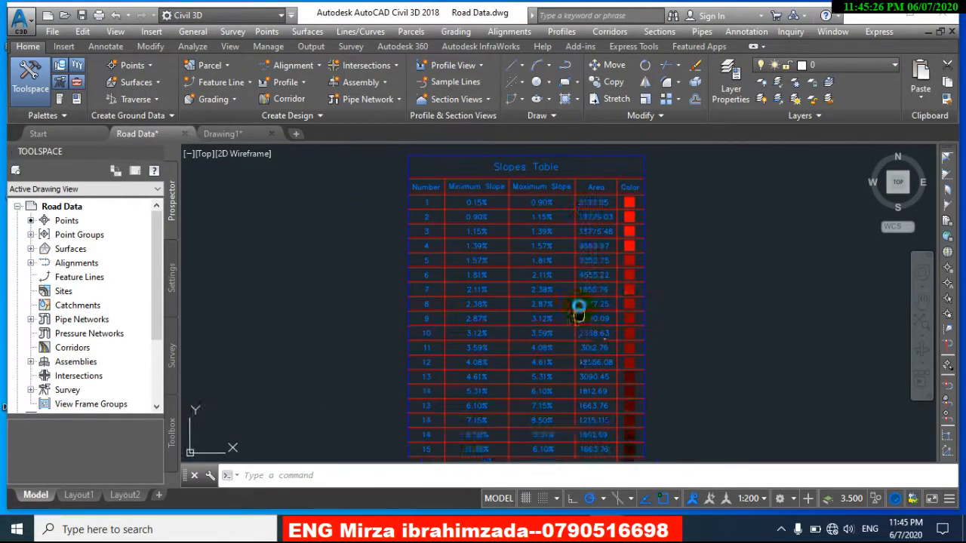
{"action": "scroll", "coordinate": [574, 335], "scroll_direction": "up", "scroll_amount": 5}
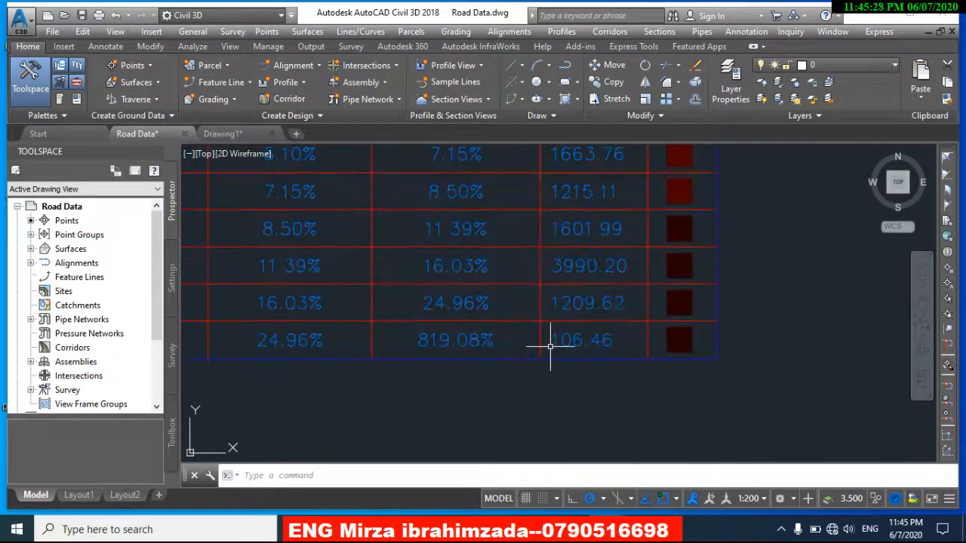
{"action": "scroll", "coordinate": [551, 347], "scroll_direction": "up", "scroll_amount": 1}
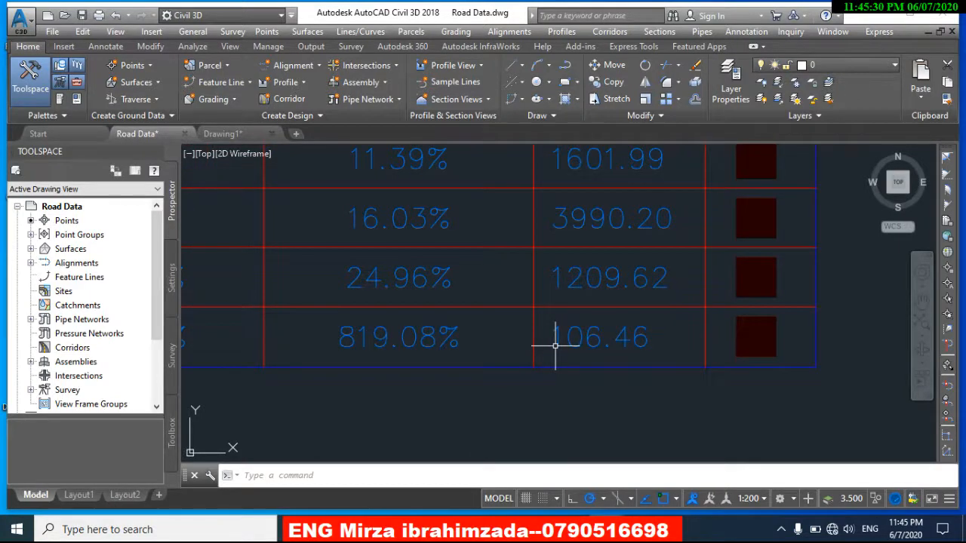
{"action": "scroll", "coordinate": [444, 347], "scroll_direction": "down", "scroll_amount": 2}
{"action": "middle_click_drag", "start_coordinate": [444, 347], "coordinate": [586, 344]}
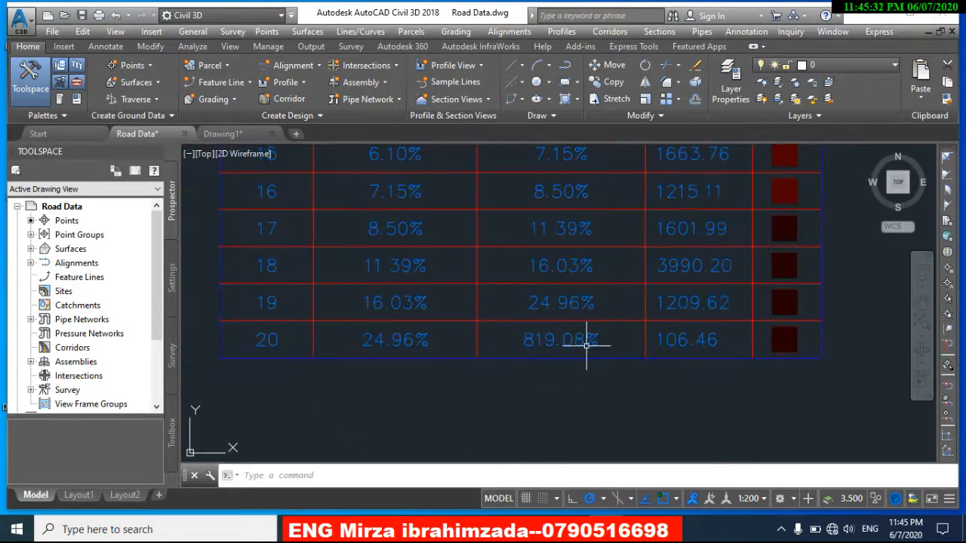
Step: Examine the minimum and maximum slope values in the Slopes Table's last row and its middle rows
{"action": "scroll", "coordinate": [515, 342], "scroll_direction": "up", "scroll_amount": 2}
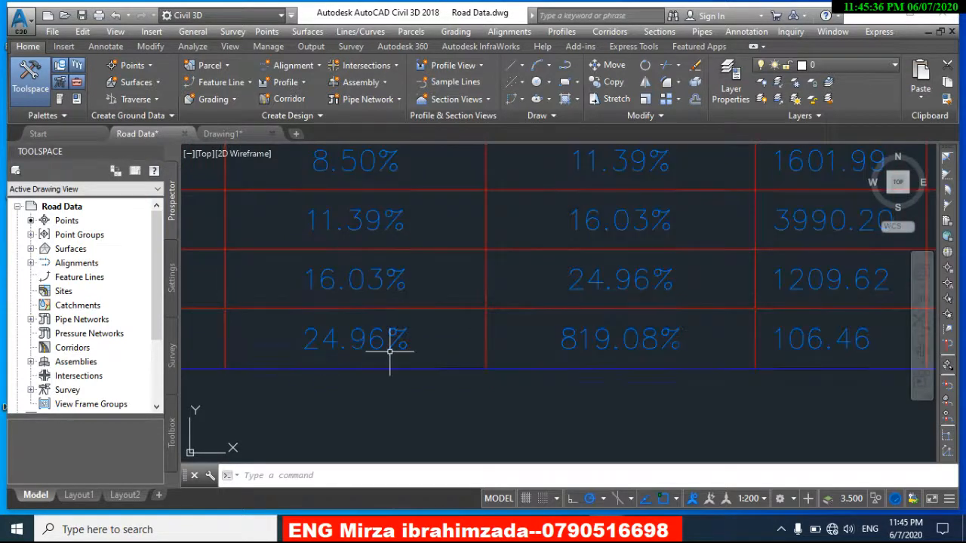
{"action": "middle_click_drag", "start_coordinate": [600, 359], "coordinate": [519, 368]}
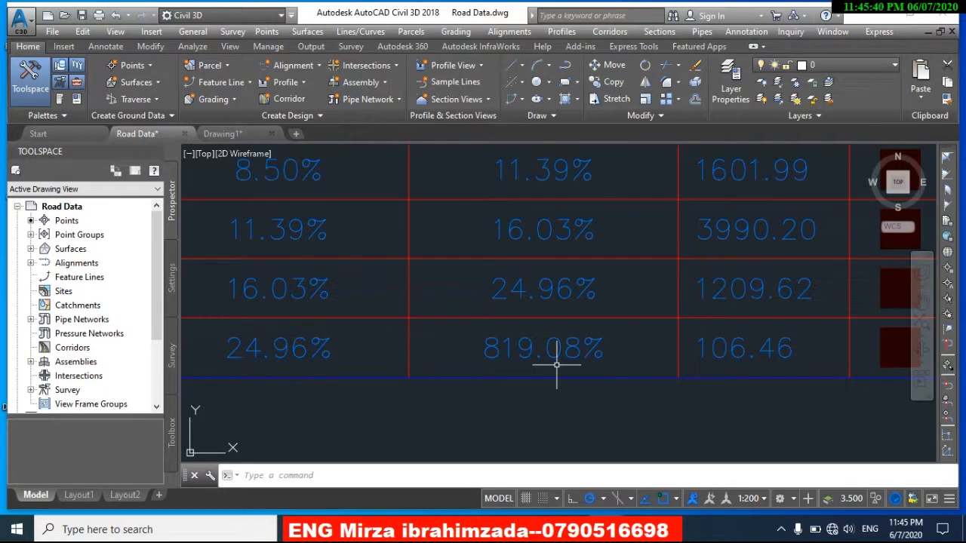
{"action": "middle_click_drag", "start_coordinate": [459, 352], "coordinate": [533, 367]}
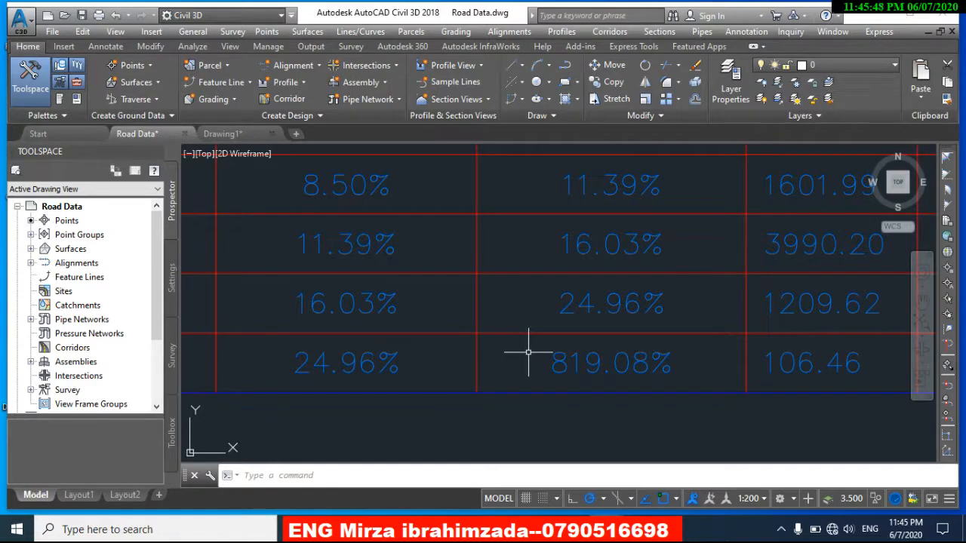
{"action": "scroll", "coordinate": [528, 351], "scroll_direction": "down", "scroll_amount": 2}
{"action": "scroll", "coordinate": [528, 351], "scroll_direction": "up", "scroll_amount": 2}
{"action": "scroll", "coordinate": [529, 354], "scroll_direction": "up", "scroll_amount": 2}
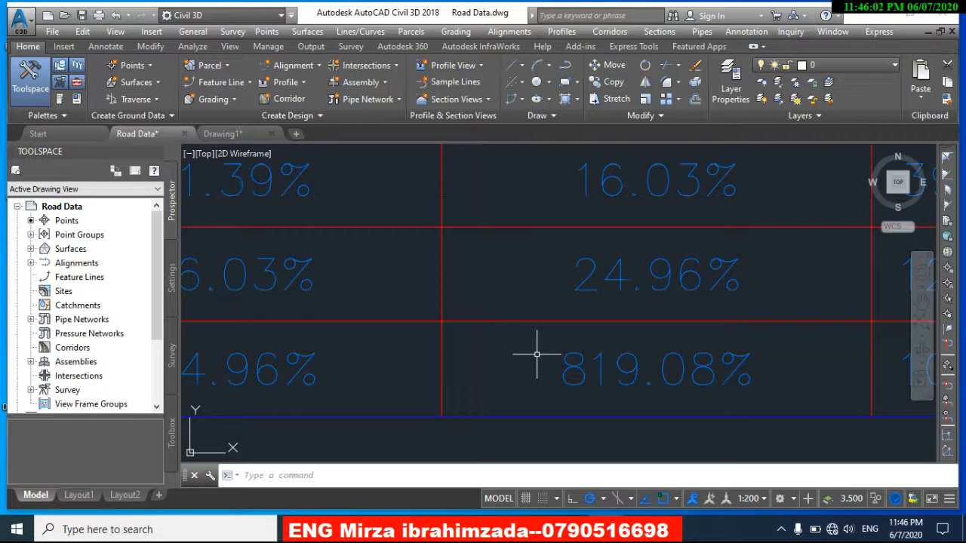
{"action": "scroll", "coordinate": [536, 353], "scroll_direction": "down", "scroll_amount": 4}
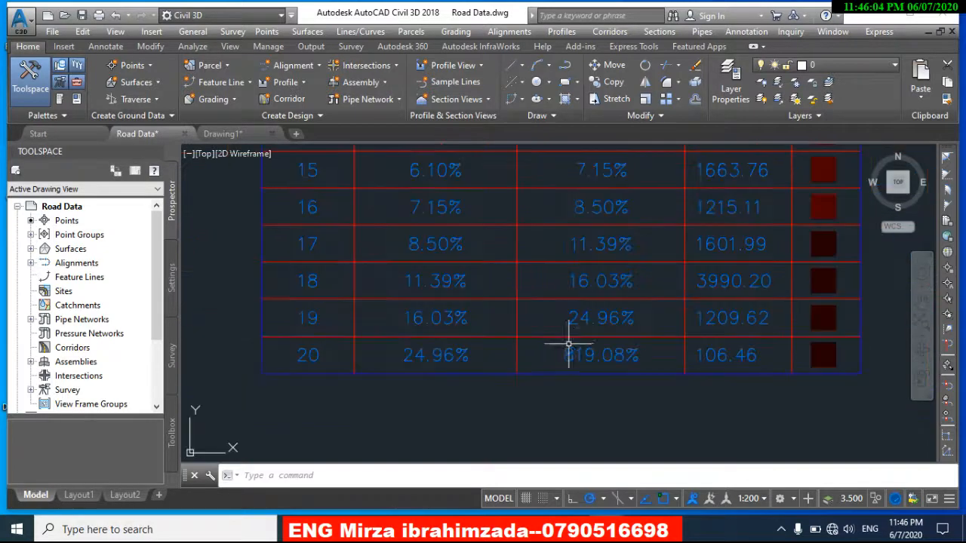
{"action": "scroll", "coordinate": [597, 372], "scroll_direction": "down", "scroll_amount": 4}
{"action": "scroll", "coordinate": [589, 349], "scroll_direction": "up", "scroll_amount": 8}
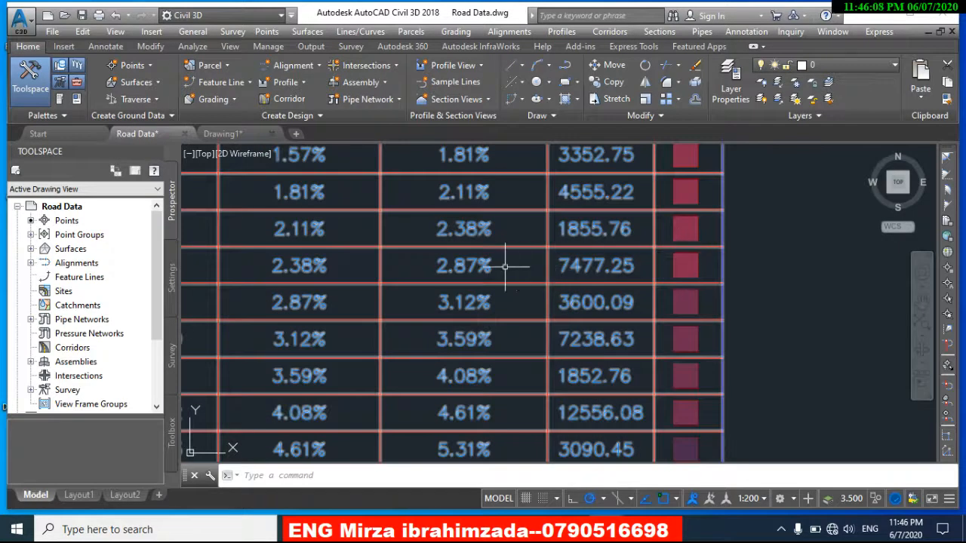
Step: Edit the surface style to hide the Slopes component and display the Slope Arrows component
{"action": "scroll", "coordinate": [310, 268], "scroll_direction": "down", "scroll_amount": 8}
{"action": "mouse_move", "coordinate": [252, 285]}
{"action": "middle_mouse_down"}
{"action": "mouse_move", "coordinate": [508, 322]}
{"action": "mouse_move", "coordinate": [552, 314]}
{"action": "middle_mouse_up"}
{"action": "scroll", "coordinate": [541, 321], "scroll_direction": "down", "scroll_amount": 3}
{"action": "scroll", "coordinate": [369, 322], "scroll_direction": "down", "scroll_amount": 2}
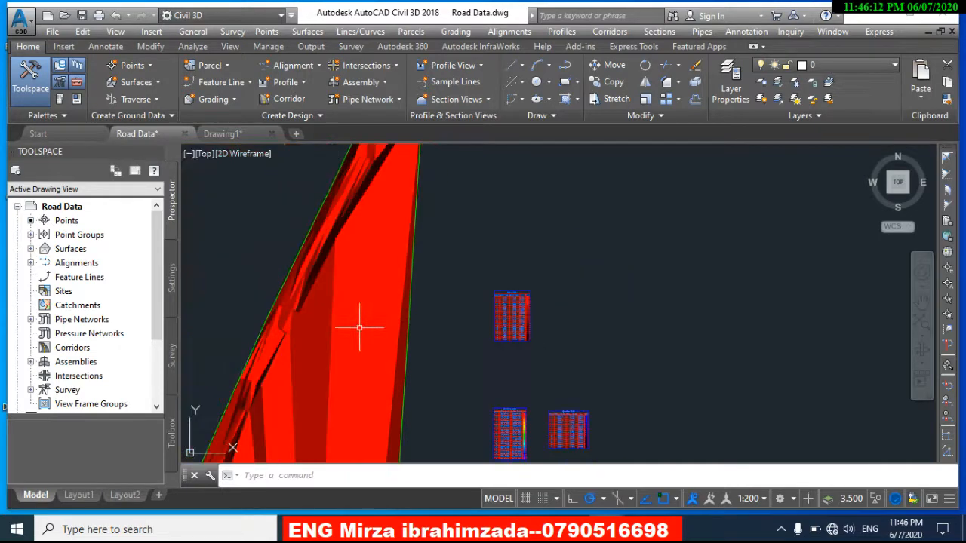
{"action": "middle_click_drag", "start_coordinate": [359, 329], "coordinate": [366, 283]}
{"action": "left_click", "coordinate": [367, 286]}
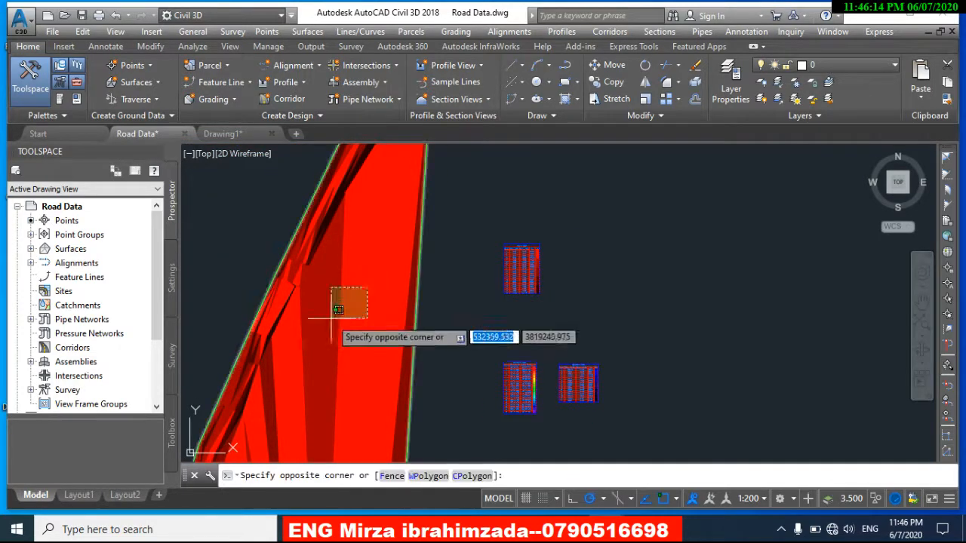
{"action": "left_click", "coordinate": [332, 326]}
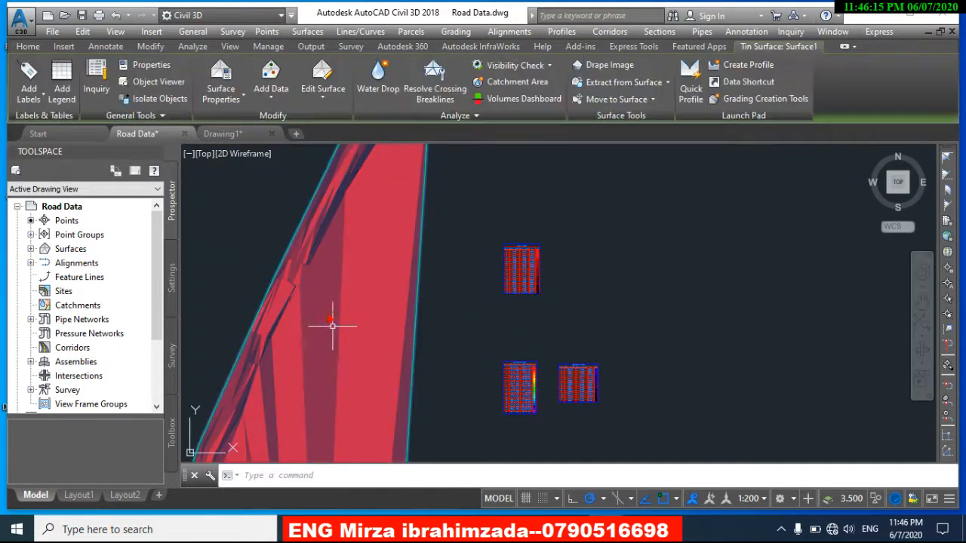
{"action": "right_click", "coordinate": [346, 287]}
{"action": "left_click", "coordinate": [381, 460]}
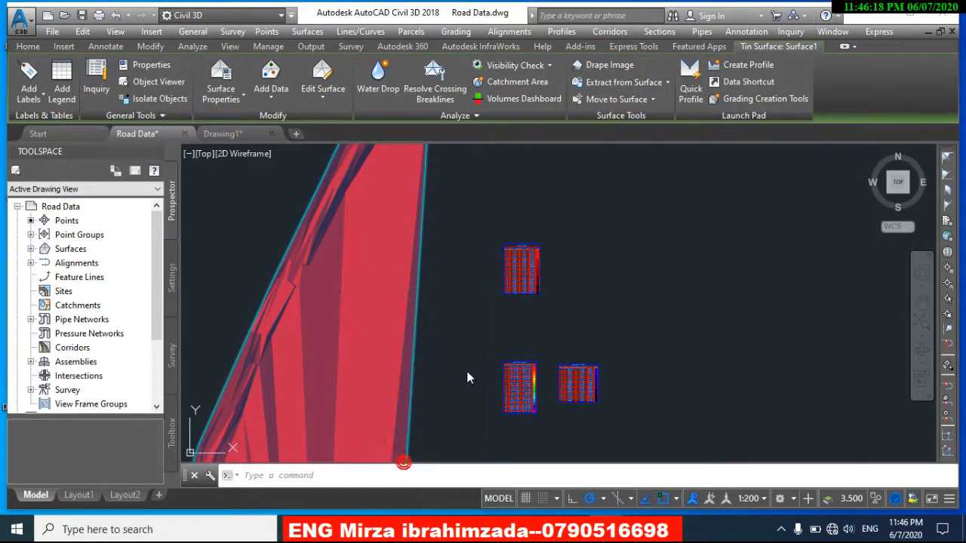
{"action": "left_click_drag", "start_coordinate": [823, 278], "coordinate": [827, 331]}
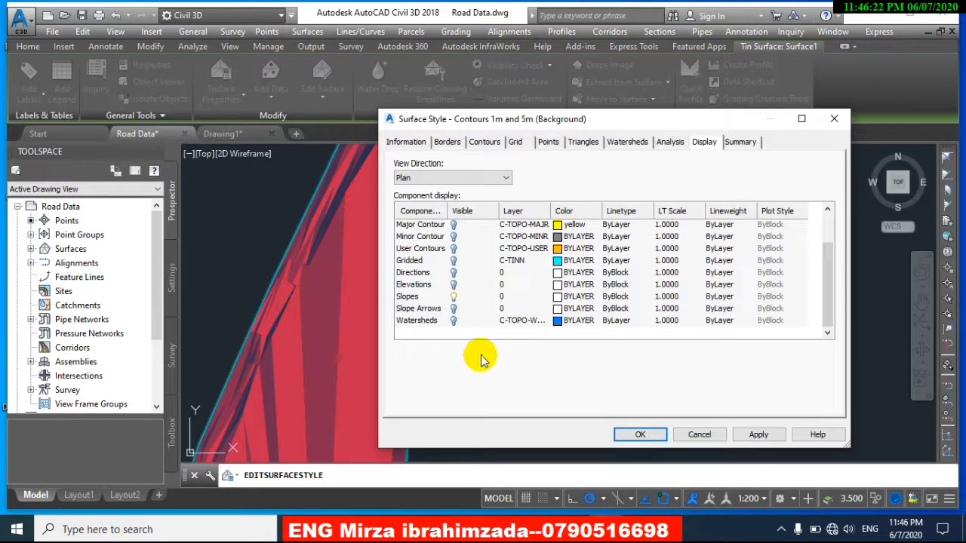
{"action": "left_click", "coordinate": [453, 297]}
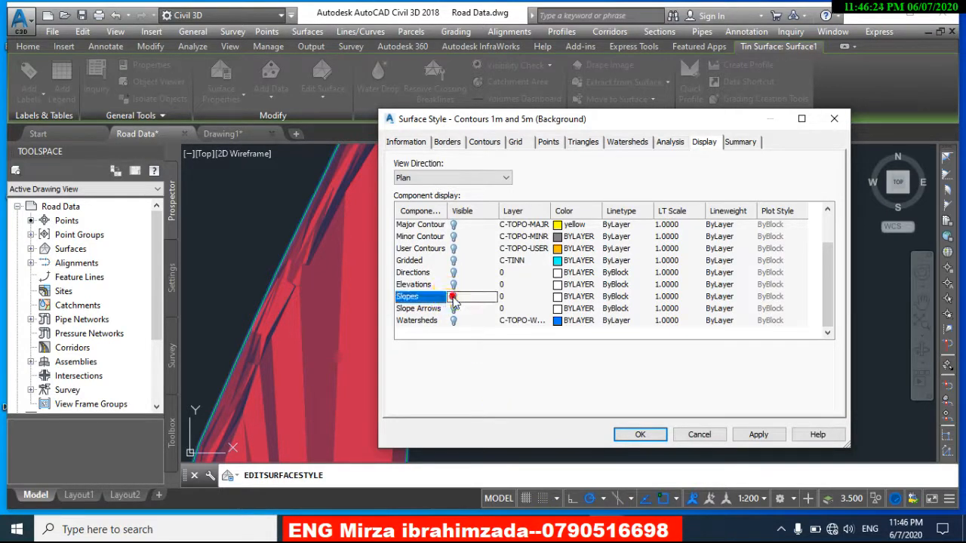
{"action": "left_click", "coordinate": [454, 311]}
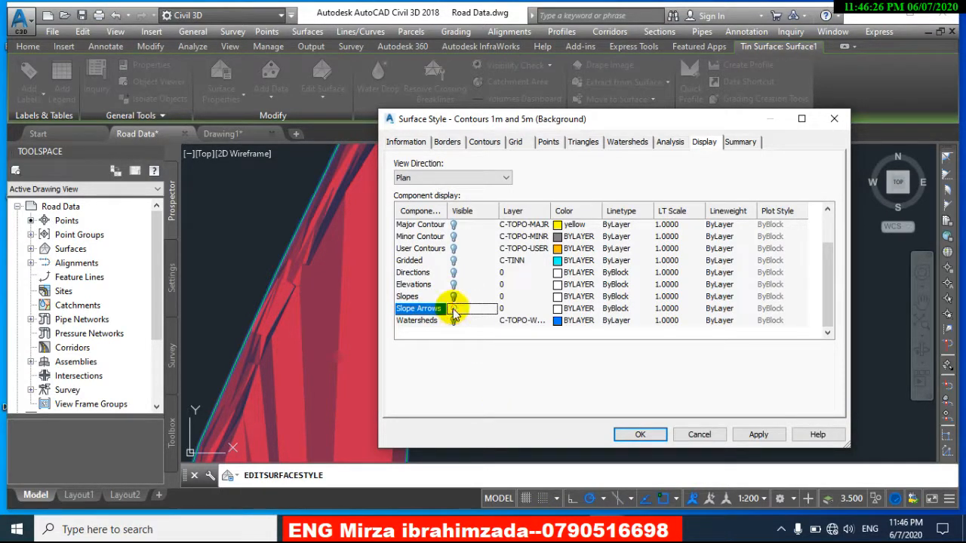
{"action": "left_click", "coordinate": [639, 434]}
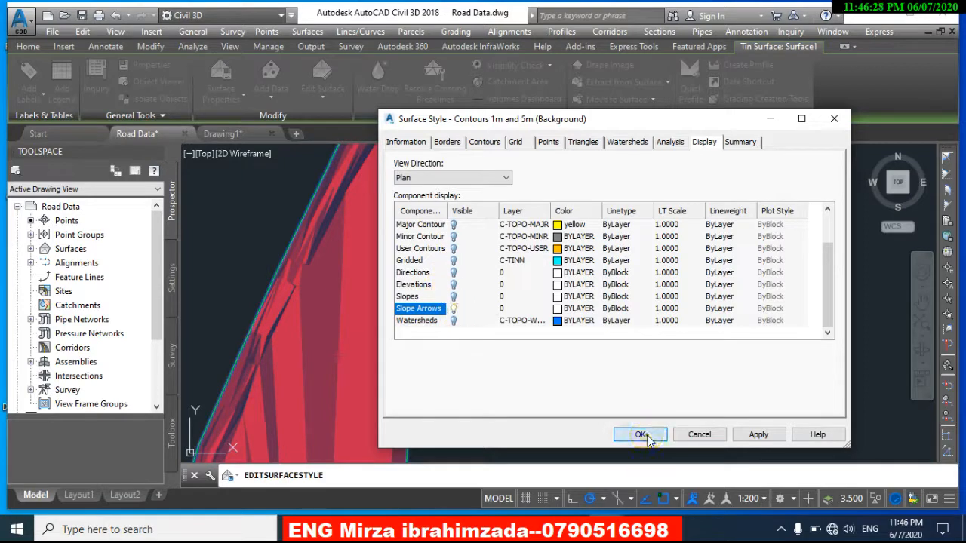
Step: Examine the coloured slope arrows along the western edge of the surface
{"action": "scroll", "coordinate": [367, 341], "scroll_direction": "down", "scroll_amount": 5}
{"action": "middle_click_drag", "start_coordinate": [366, 350], "coordinate": [417, 301]}
{"action": "scroll", "coordinate": [391, 326], "scroll_direction": "up", "scroll_amount": 5}
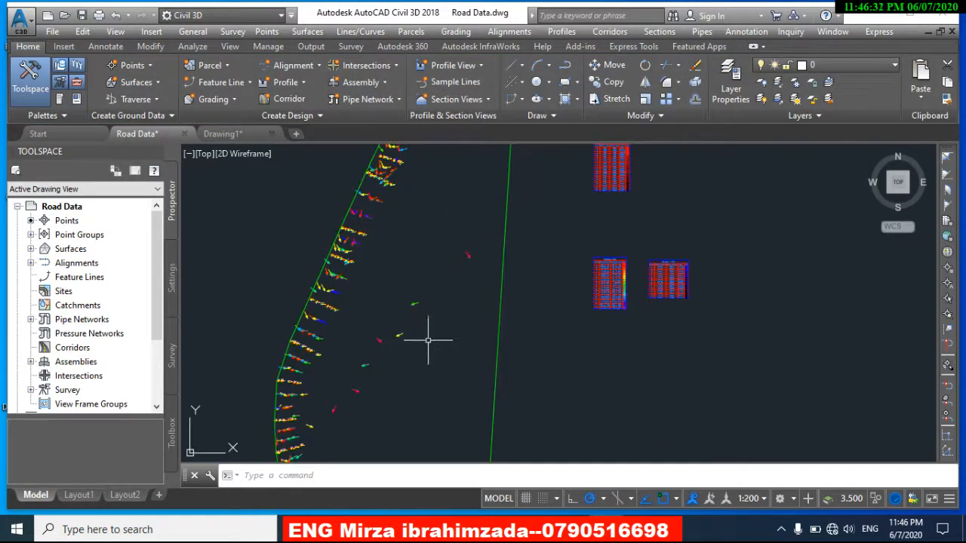
{"action": "scroll", "coordinate": [405, 328], "scroll_direction": "up", "scroll_amount": 2}
{"action": "scroll", "coordinate": [420, 336], "scroll_direction": "down", "scroll_amount": 3}
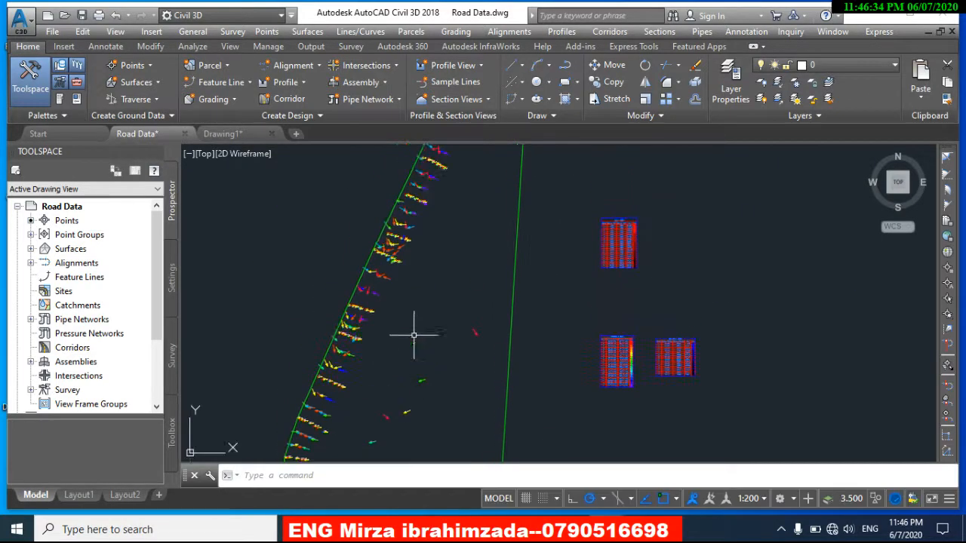
{"action": "scroll", "coordinate": [356, 334], "scroll_direction": "up", "scroll_amount": 5}
{"action": "scroll", "coordinate": [403, 278], "scroll_direction": "down", "scroll_amount": 4}
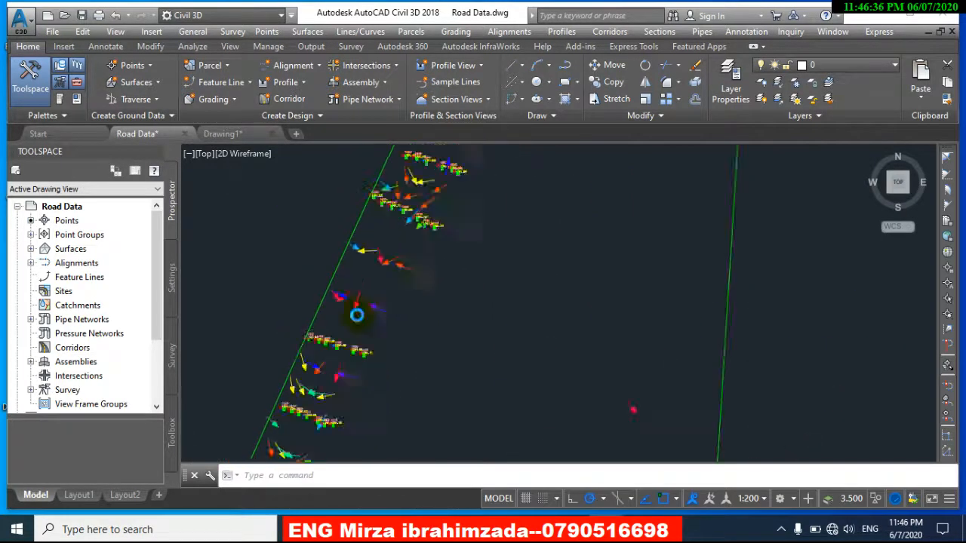
{"action": "middle_click_drag", "start_coordinate": [362, 373], "coordinate": [366, 271]}
{"action": "scroll", "coordinate": [360, 287], "scroll_direction": "up", "scroll_amount": 5}
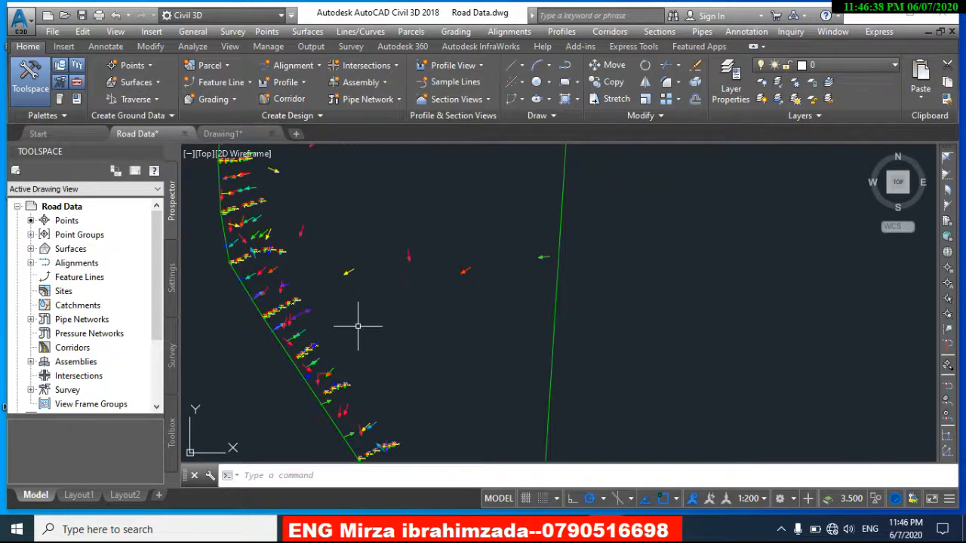
Step: Follow the individual slope arrows from the eastern boundary westward across the wide section to check their directions
{"action": "scroll", "coordinate": [364, 339], "scroll_direction": "down", "scroll_amount": 3}
{"action": "scroll", "coordinate": [406, 277], "scroll_direction": "up", "scroll_amount": 6}
{"action": "middle_click_drag", "start_coordinate": [423, 265], "coordinate": [422, 309]}
{"action": "scroll", "coordinate": [443, 262], "scroll_direction": "up", "scroll_amount": 5}
{"action": "scroll", "coordinate": [378, 274], "scroll_direction": "down", "scroll_amount": 3}
{"action": "mouse_move", "coordinate": [377, 274]}
{"action": "middle_mouse_down"}
{"action": "mouse_move", "coordinate": [372, 286]}
{"action": "mouse_move", "coordinate": [527, 309]}
{"action": "middle_mouse_up"}
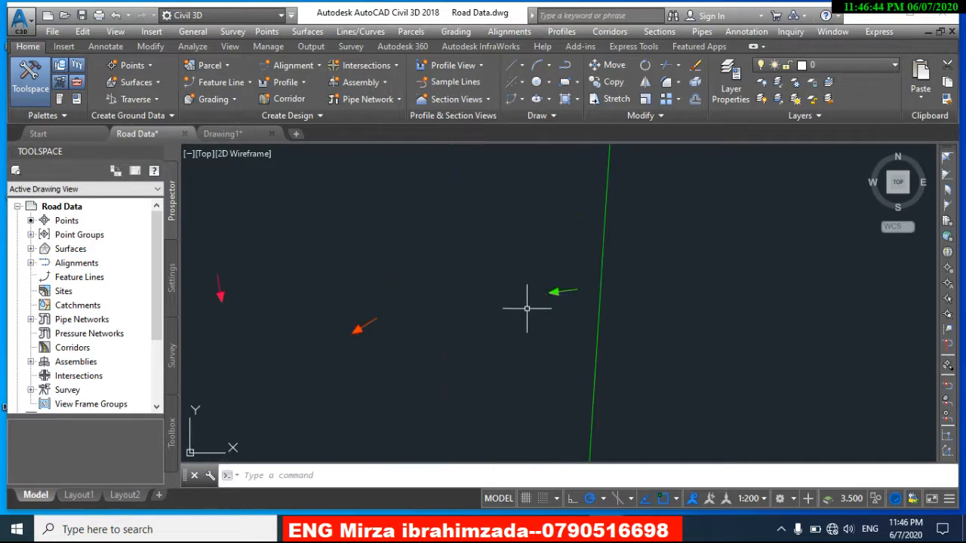
{"action": "scroll", "coordinate": [513, 302], "scroll_direction": "down", "scroll_amount": 3}
{"action": "scroll", "coordinate": [521, 313], "scroll_direction": "up", "scroll_amount": 5}
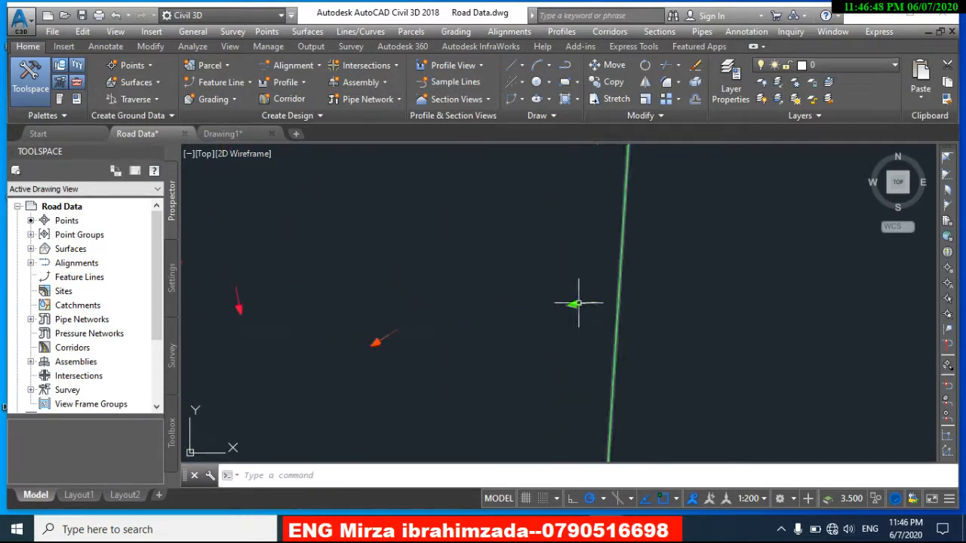
{"action": "middle_click_drag", "start_coordinate": [458, 323], "coordinate": [604, 267]}
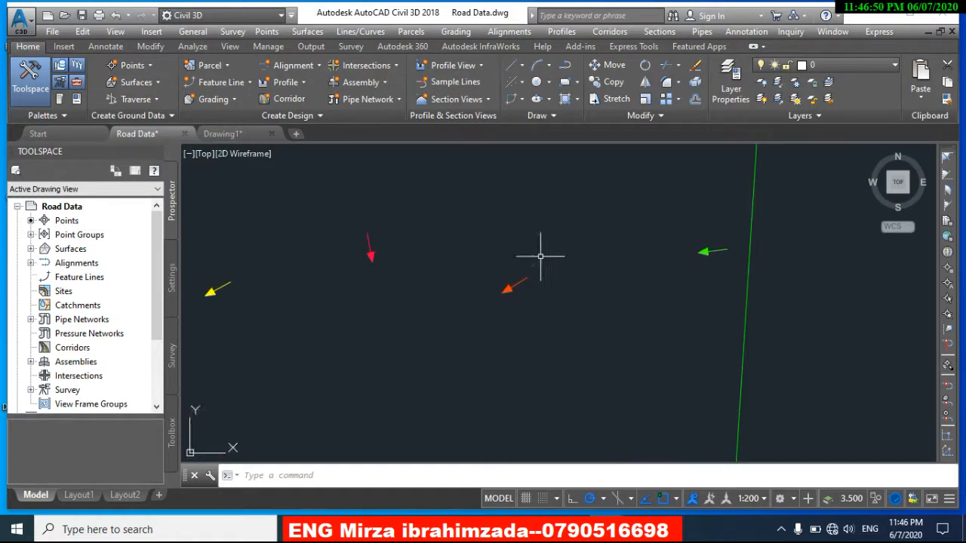
{"action": "middle_click_drag", "start_coordinate": [473, 313], "coordinate": [504, 381]}
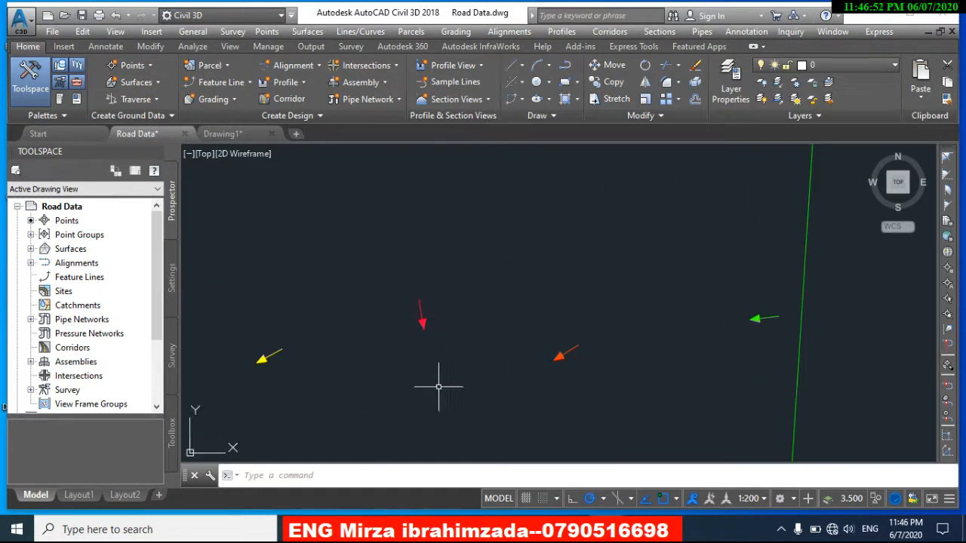
{"action": "middle_click_drag", "start_coordinate": [441, 393], "coordinate": [639, 332]}
Step: Compare the sparse arrows inside the wide section with the dense arrows on the western edge, including an overview of the surface
{"action": "scroll", "coordinate": [445, 322], "scroll_direction": "down", "scroll_amount": 4}
{"action": "middle_click_drag", "start_coordinate": [463, 231], "coordinate": [445, 304]}
{"action": "scroll", "coordinate": [442, 304], "scroll_direction": "up", "scroll_amount": 3}
{"action": "scroll", "coordinate": [555, 265], "scroll_direction": "down", "scroll_amount": 4}
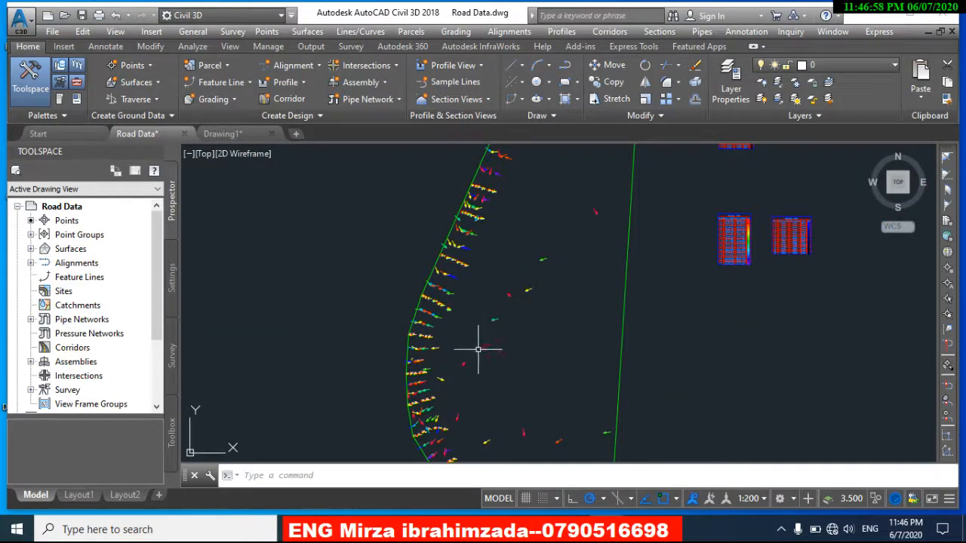
{"action": "scroll", "coordinate": [485, 329], "scroll_direction": "up", "scroll_amount": 2}
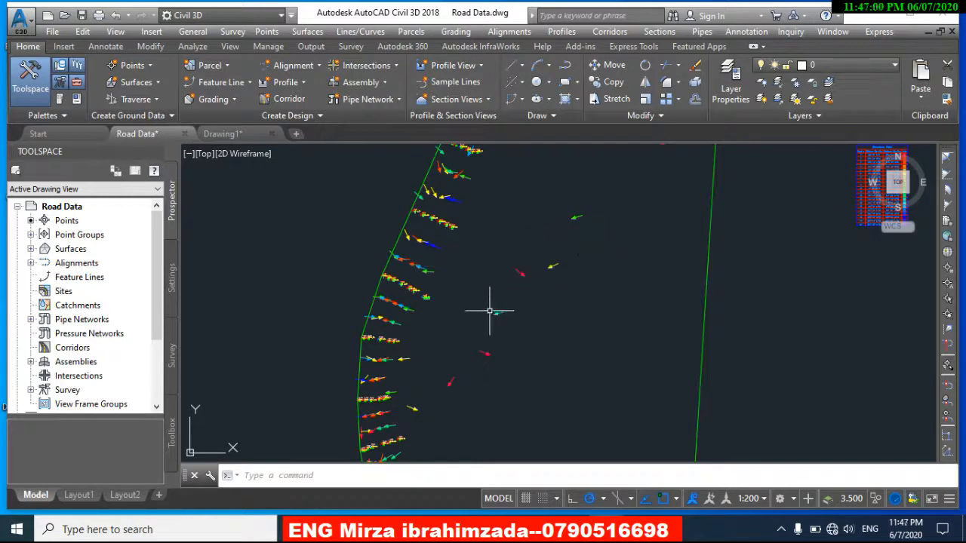
{"action": "scroll", "coordinate": [513, 332], "scroll_direction": "down", "scroll_amount": 3}
{"action": "scroll", "coordinate": [525, 334], "scroll_direction": "up", "scroll_amount": 5}
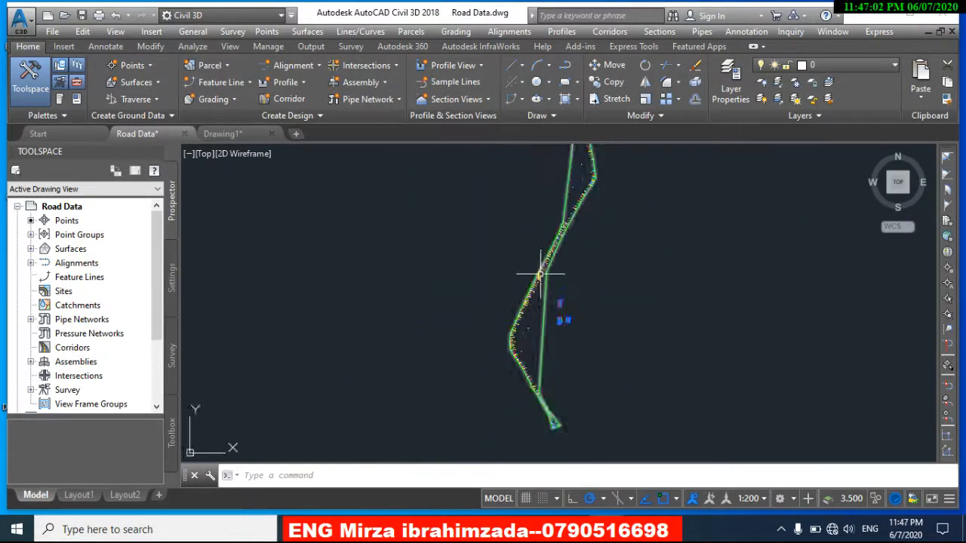
Step: Examine the cluster of blue, orange, green and red slope arrows near the eastern boundary of the wide section
{"action": "middle_click_drag", "start_coordinate": [510, 339], "coordinate": [476, 291]}
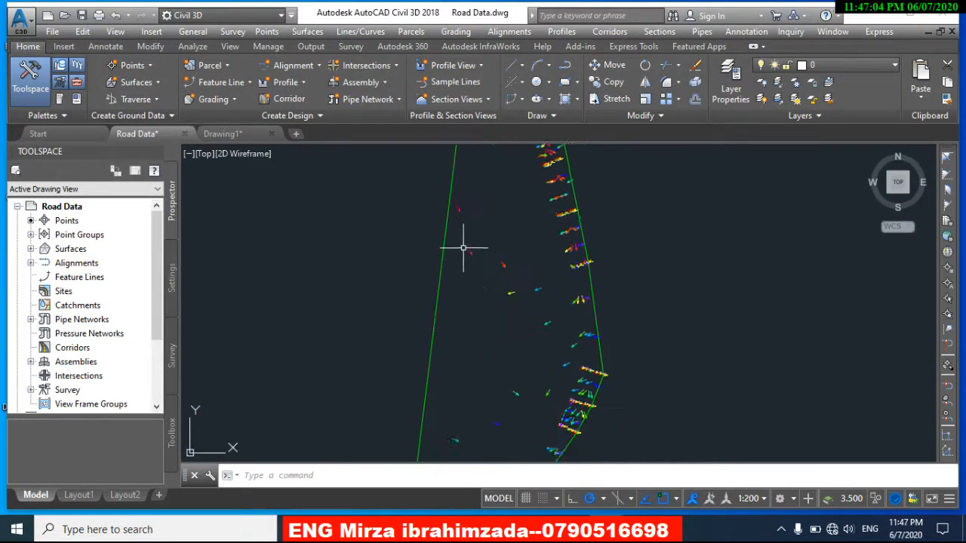
{"action": "scroll", "coordinate": [509, 323], "scroll_direction": "up", "scroll_amount": 5}
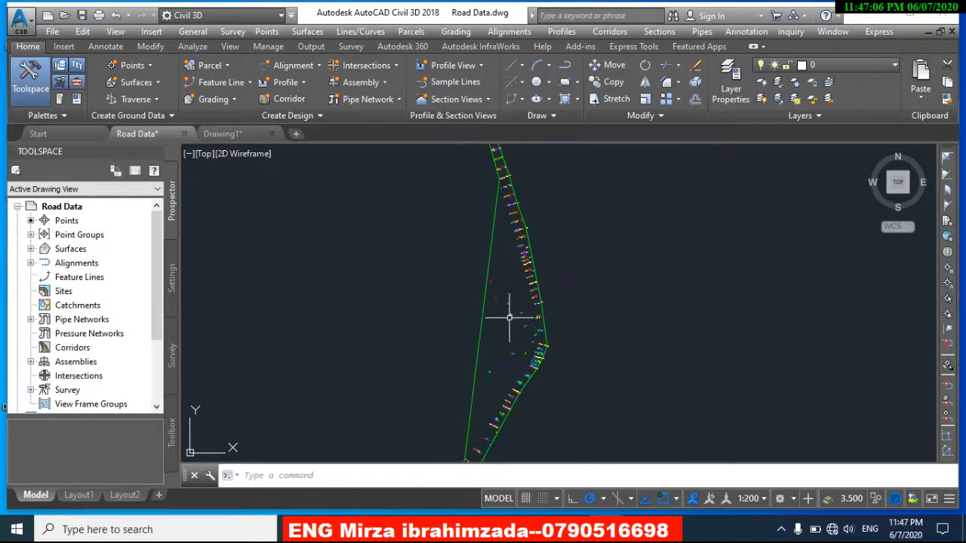
{"action": "scroll", "coordinate": [381, 313], "scroll_direction": "up", "scroll_amount": 4}
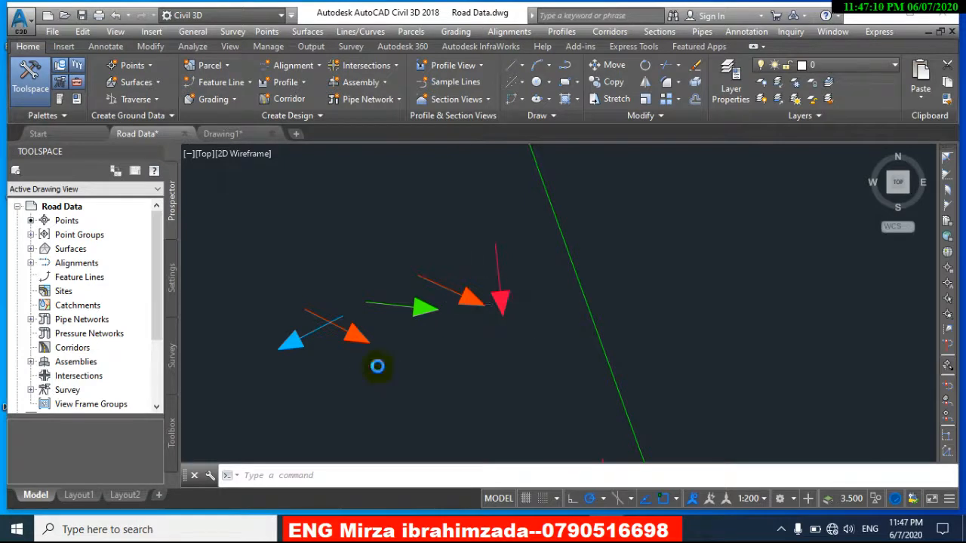
{"action": "scroll", "coordinate": [377, 366], "scroll_direction": "down", "scroll_amount": 4}
{"action": "middle_click_drag", "start_coordinate": [384, 370], "coordinate": [448, 327]}
{"action": "scroll", "coordinate": [448, 327], "scroll_direction": "up", "scroll_amount": 4}
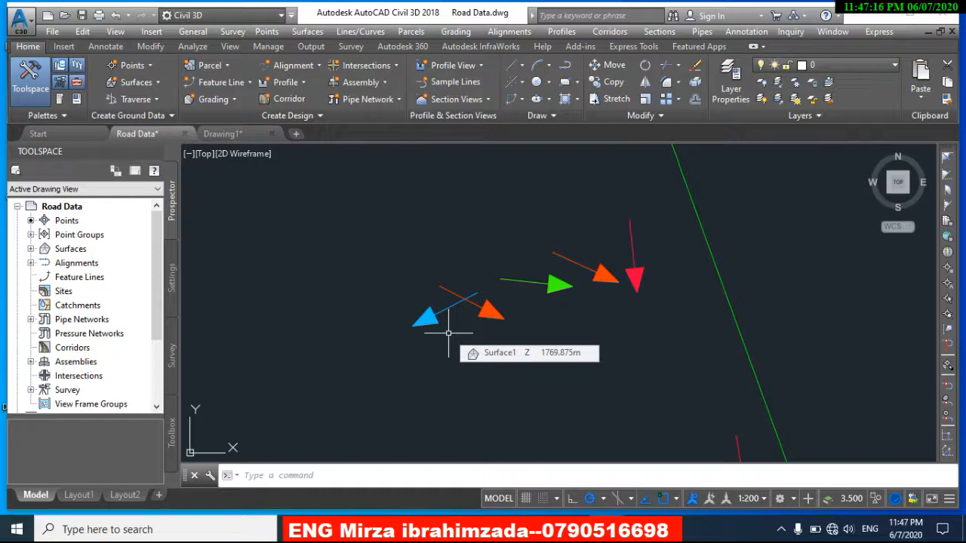
{"action": "scroll", "coordinate": [440, 329], "scroll_direction": "down", "scroll_amount": 2}
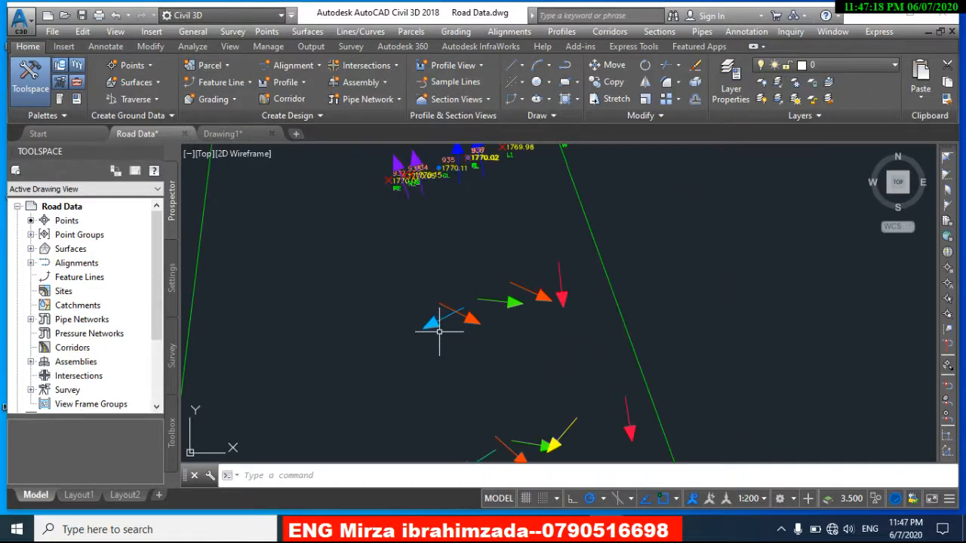
{"action": "scroll", "coordinate": [455, 314], "scroll_direction": "up", "scroll_amount": 2}
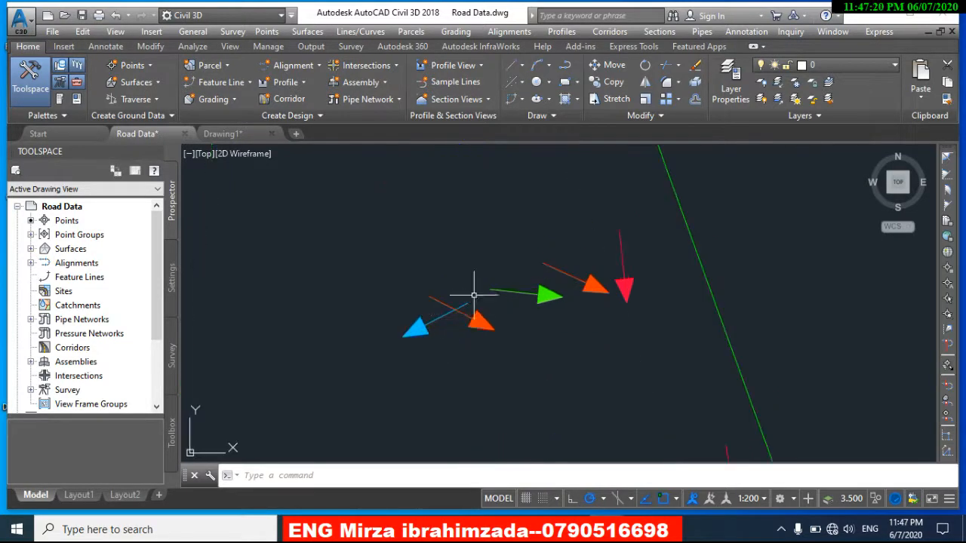
Step: Follow the rows of slope arrows northward between the survey point rows to check their directions
{"action": "scroll", "coordinate": [394, 340], "scroll_direction": "down", "scroll_amount": 2}
{"action": "middle_click_drag", "start_coordinate": [405, 334], "coordinate": [410, 347]}
{"action": "scroll", "coordinate": [401, 300], "scroll_direction": "up", "scroll_amount": 2}
{"action": "scroll", "coordinate": [414, 254], "scroll_direction": "down", "scroll_amount": 2}
{"action": "middle_click_drag", "start_coordinate": [409, 248], "coordinate": [419, 315]}
{"action": "scroll", "coordinate": [381, 233], "scroll_direction": "up", "scroll_amount": 1}
{"action": "scroll", "coordinate": [381, 233], "scroll_direction": "up", "scroll_amount": 2}
{"action": "scroll", "coordinate": [410, 269], "scroll_direction": "down", "scroll_amount": 4}
{"action": "scroll", "coordinate": [408, 283], "scroll_direction": "up", "scroll_amount": 2}
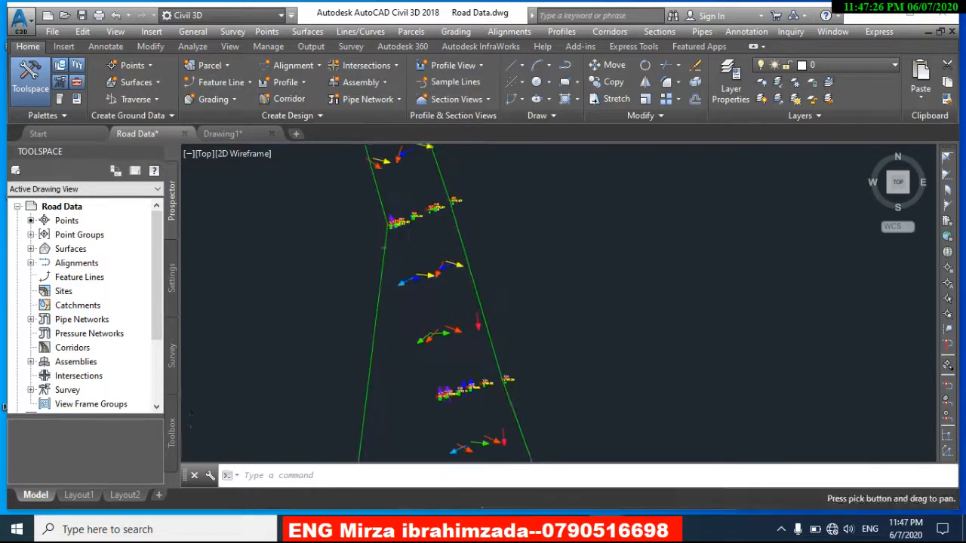
{"action": "scroll", "coordinate": [406, 262], "scroll_direction": "down", "scroll_amount": 2}
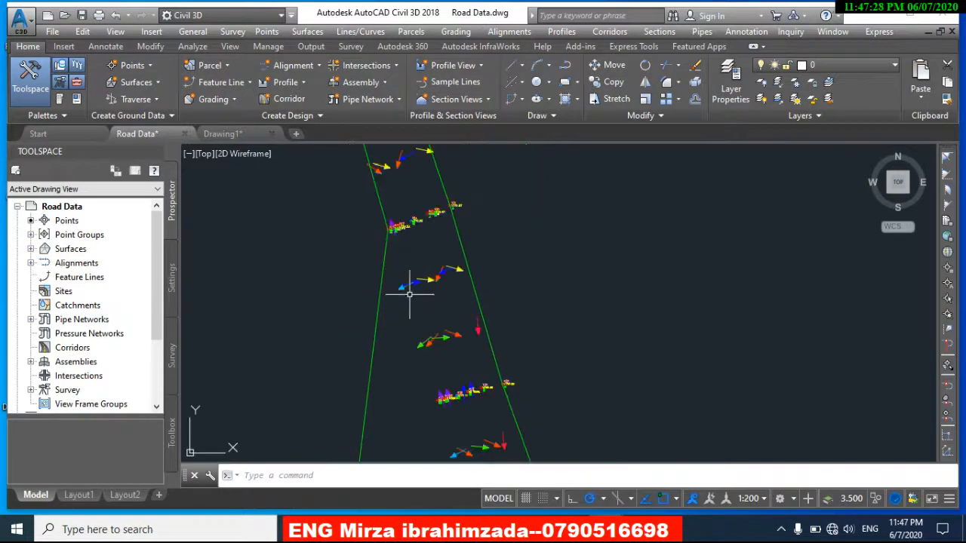
Step: Inspect the directions of the orange and yellow slope arrows just south of survey points 940 to 945
{"action": "middle_click_drag", "start_coordinate": [409, 309], "coordinate": [423, 241]}
{"action": "scroll", "coordinate": [412, 303], "scroll_direction": "down", "scroll_amount": 2}
{"action": "middle_click_drag", "start_coordinate": [410, 352], "coordinate": [419, 249]}
{"action": "scroll", "coordinate": [491, 274], "scroll_direction": "up", "scroll_amount": 4}
{"action": "scroll", "coordinate": [459, 300], "scroll_direction": "down", "scroll_amount": 2}
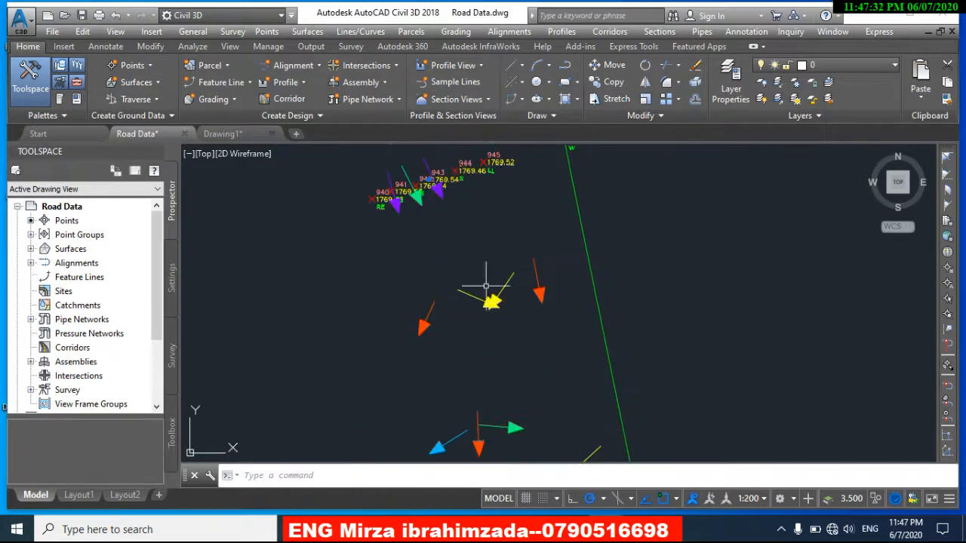
{"action": "scroll", "coordinate": [516, 283], "scroll_direction": "up", "scroll_amount": 3}
{"action": "scroll", "coordinate": [431, 313], "scroll_direction": "down", "scroll_amount": 2}
{"action": "middle_click_drag", "start_coordinate": [395, 324], "coordinate": [468, 296]}
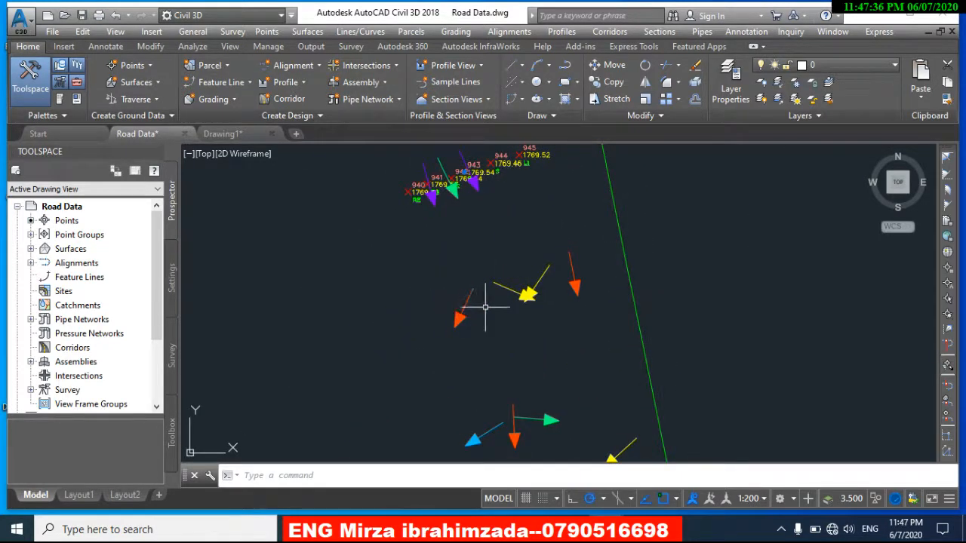
{"action": "scroll", "coordinate": [520, 316], "scroll_direction": "up", "scroll_amount": 4}
{"action": "scroll", "coordinate": [431, 280], "scroll_direction": "down", "scroll_amount": 5}
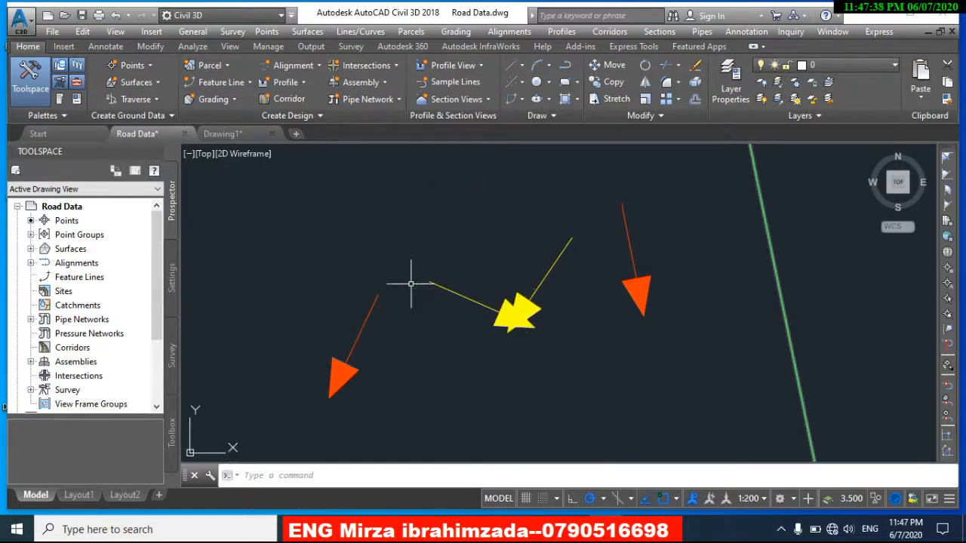
{"action": "middle_click_drag", "start_coordinate": [394, 292], "coordinate": [510, 280]}
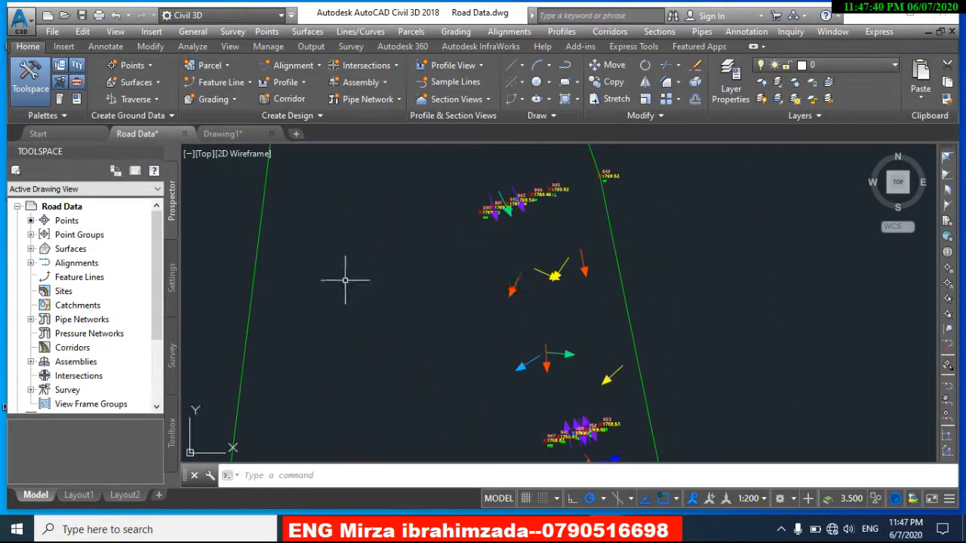
Step: Open the surface properties from the western boundary and set the analysis type to Slope Arrows
{"action": "middle_click_drag", "start_coordinate": [345, 280], "coordinate": [478, 280]}
{"action": "left_click", "coordinate": [390, 265]}
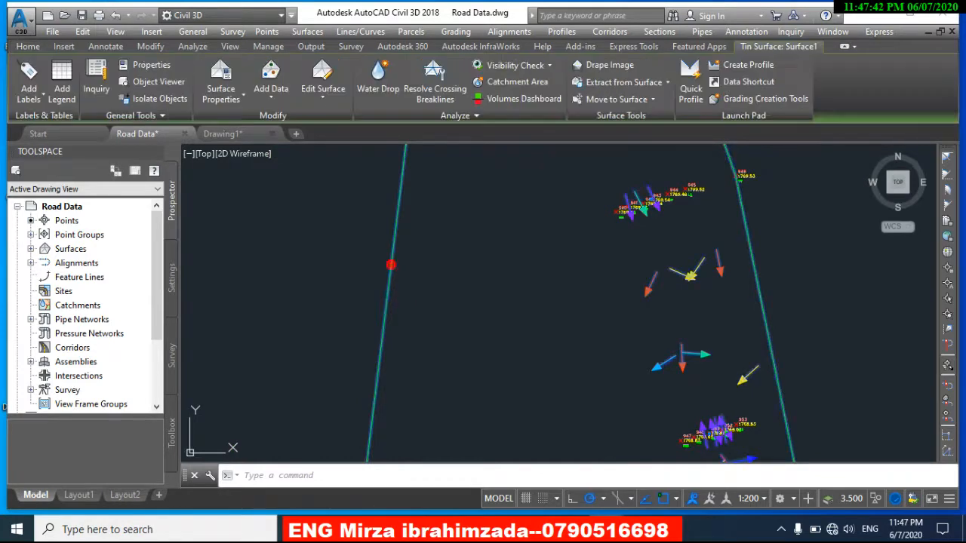
{"action": "right_click", "coordinate": [391, 266]}
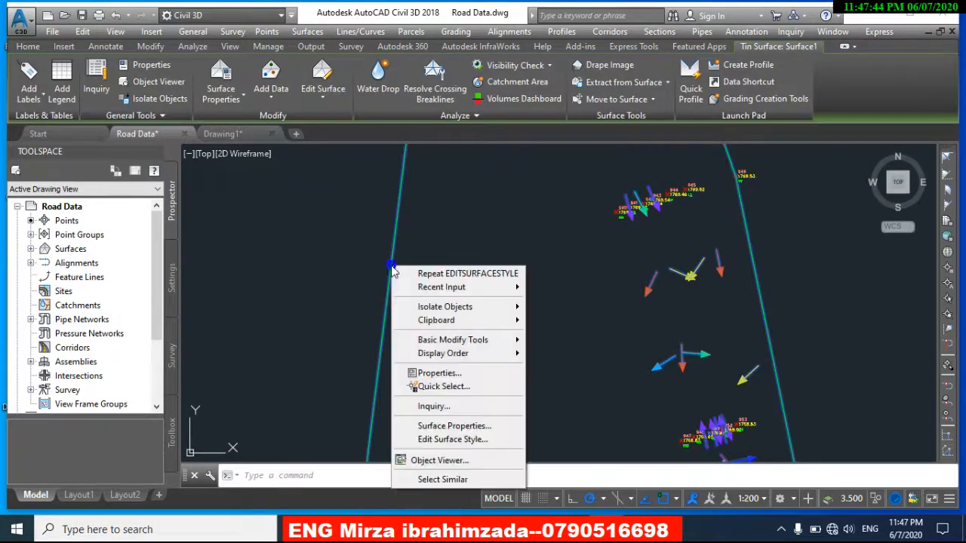
{"action": "left_click", "coordinate": [448, 427]}
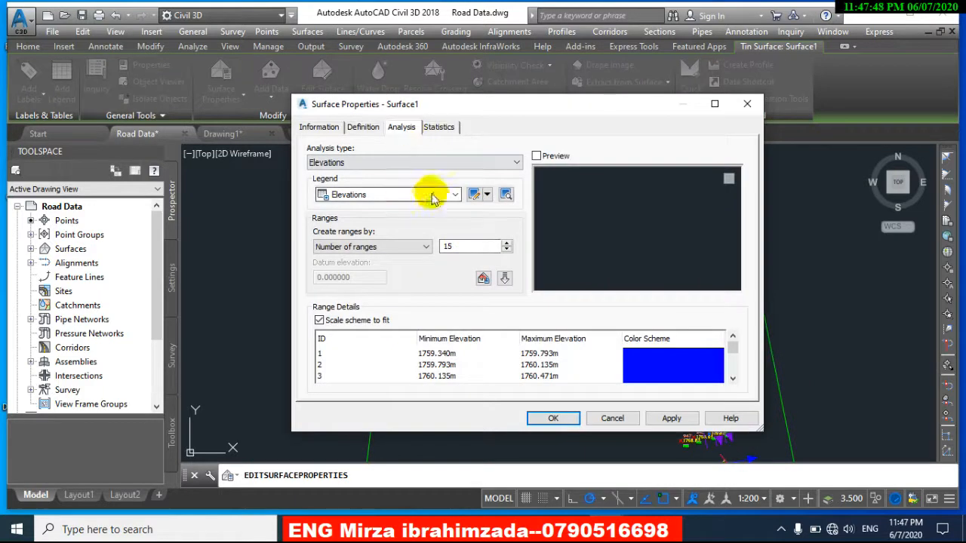
{"action": "left_click", "coordinate": [455, 194]}
{"action": "left_click", "coordinate": [456, 196]}
{"action": "left_click", "coordinate": [468, 162]}
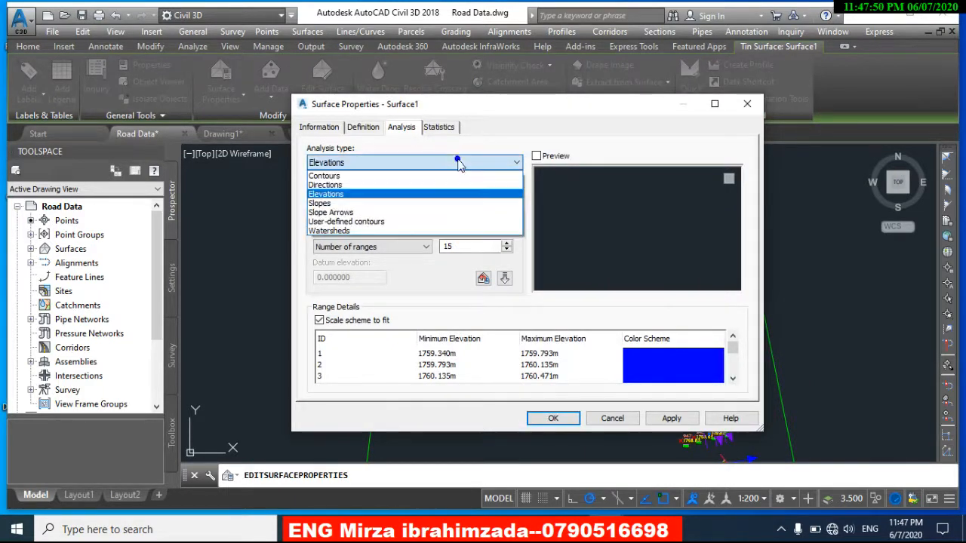
{"action": "left_click", "coordinate": [351, 213]}
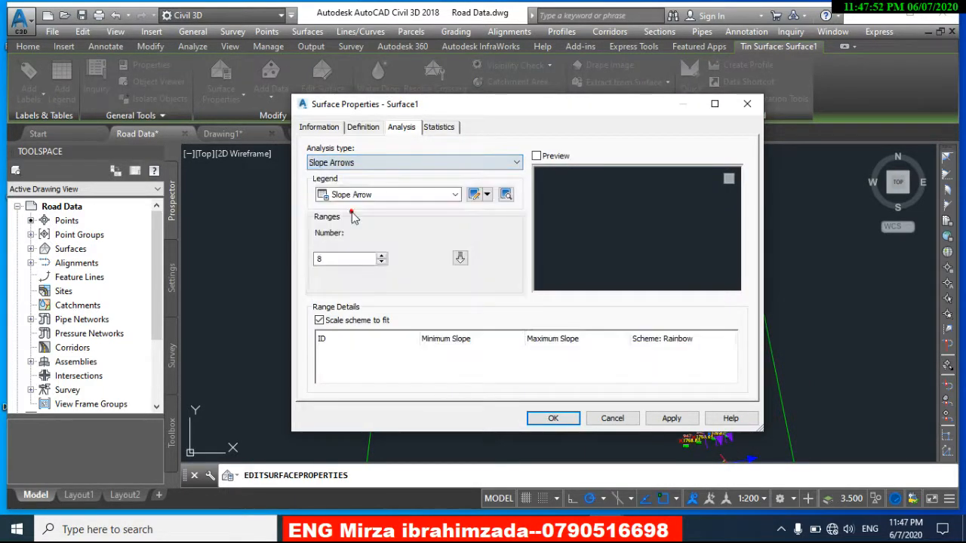
Step: Set the number of slope arrow ranges to 20, run the analysis and apply it to the surface
{"action": "left_click", "coordinate": [338, 261]}
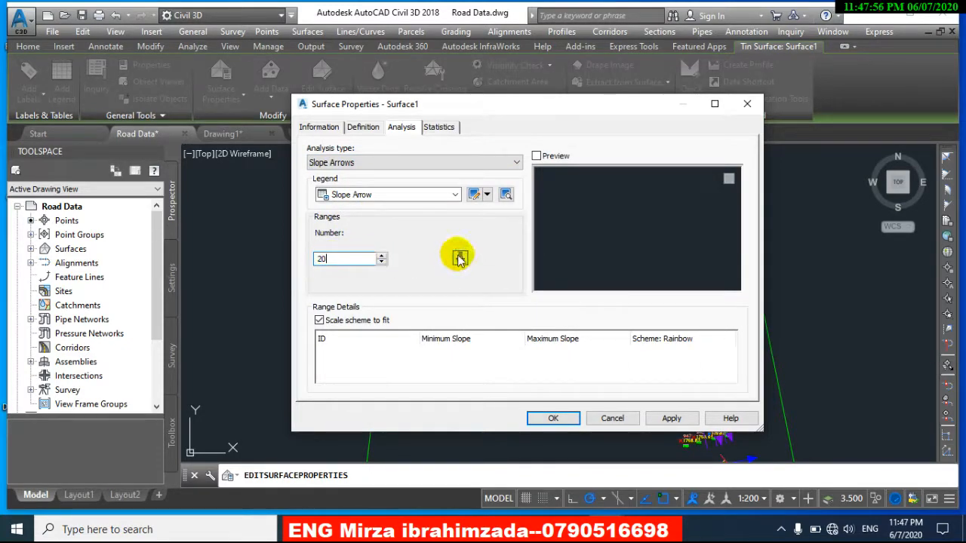
{"action": "left_click_drag", "start_coordinate": [350, 258], "coordinate": [238, 256]}
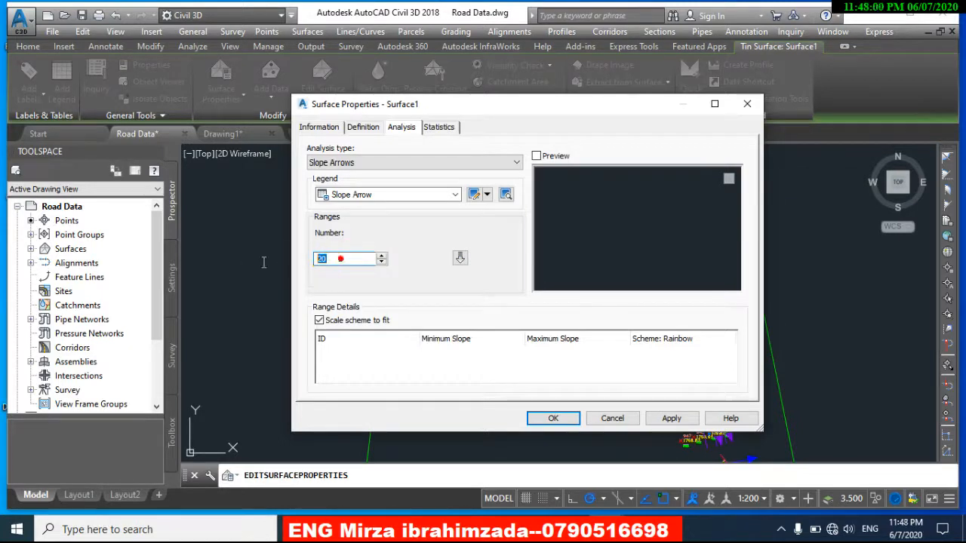
{"action": "left_click", "coordinate": [460, 259]}
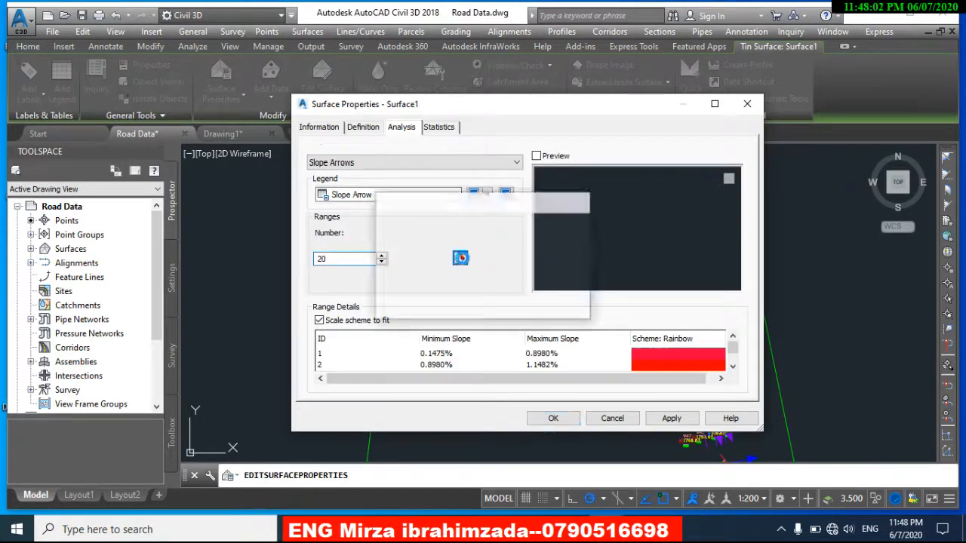
{"action": "left_click", "coordinate": [551, 417]}
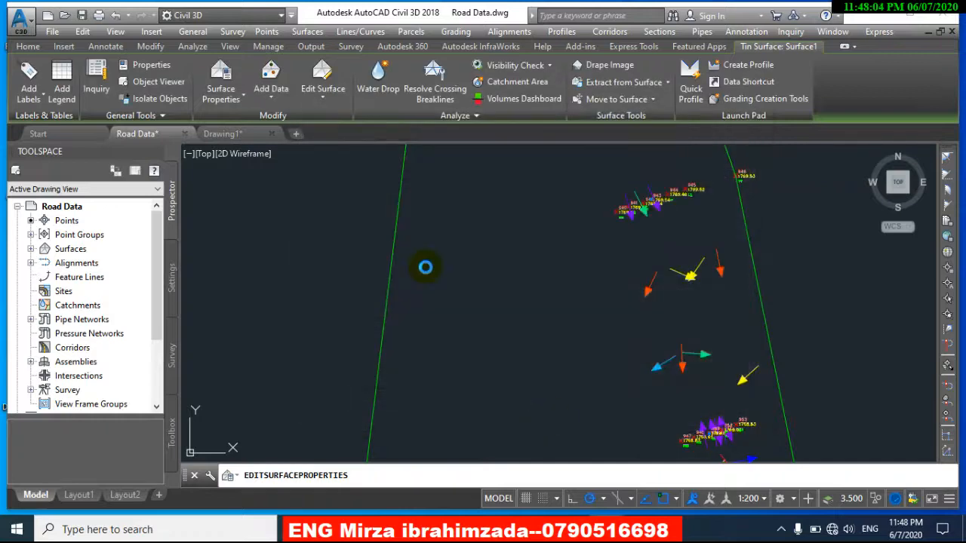
{"action": "key", "text": "Escape"}
Step: Add a dynamic slopeArrows legend table in the empty area east of the road surface
{"action": "scroll", "coordinate": [352, 257], "scroll_direction": "up", "scroll_amount": 3}
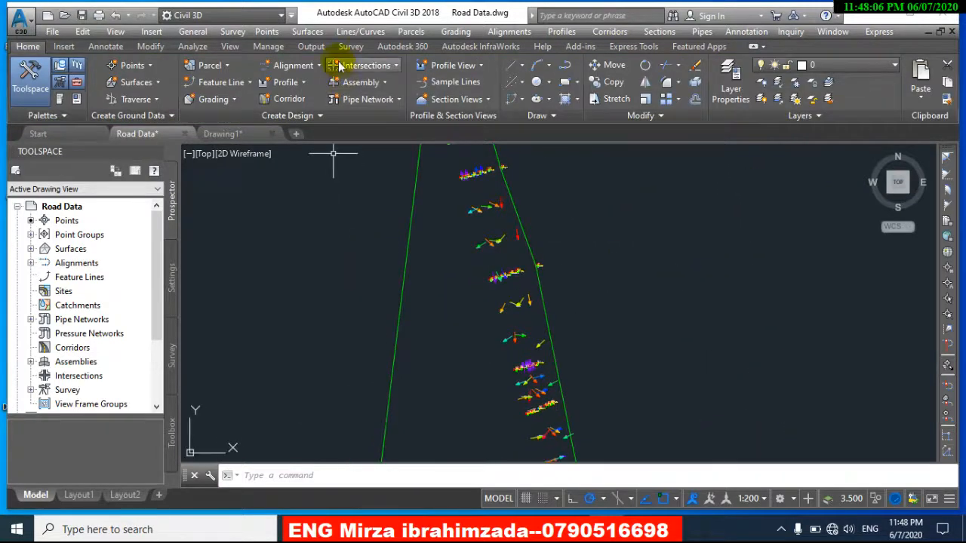
{"action": "left_click", "coordinate": [308, 31]}
{"action": "left_click", "coordinate": [323, 143]}
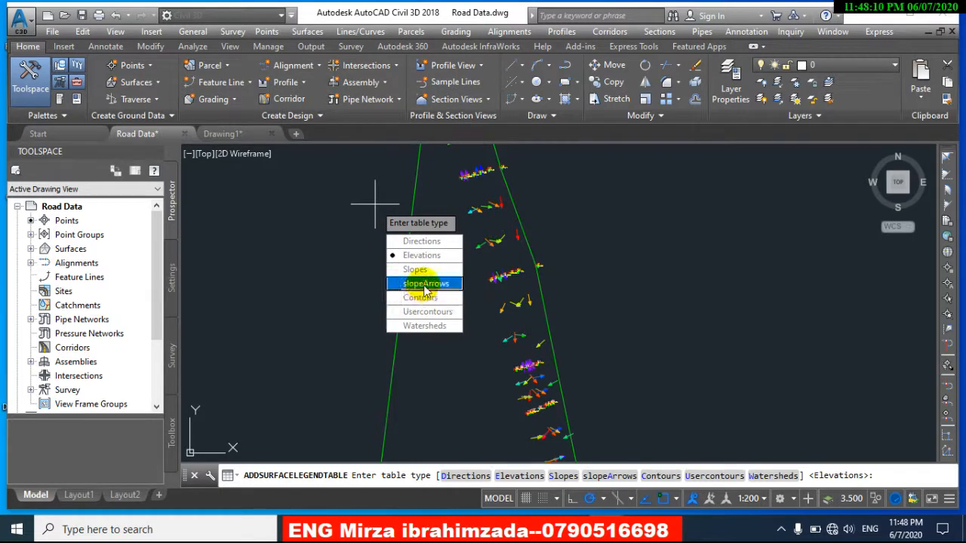
{"action": "left_click", "coordinate": [421, 297]}
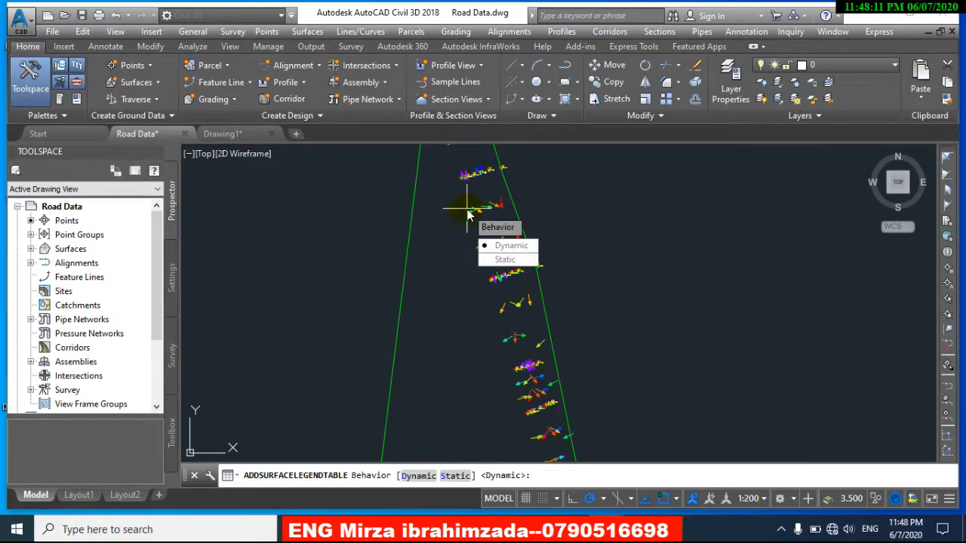
{"action": "left_click", "coordinate": [502, 242]}
{"action": "scroll", "coordinate": [549, 241], "scroll_direction": "down", "scroll_amount": 2}
{"action": "scroll", "coordinate": [510, 194], "scroll_direction": "down", "scroll_amount": 5}
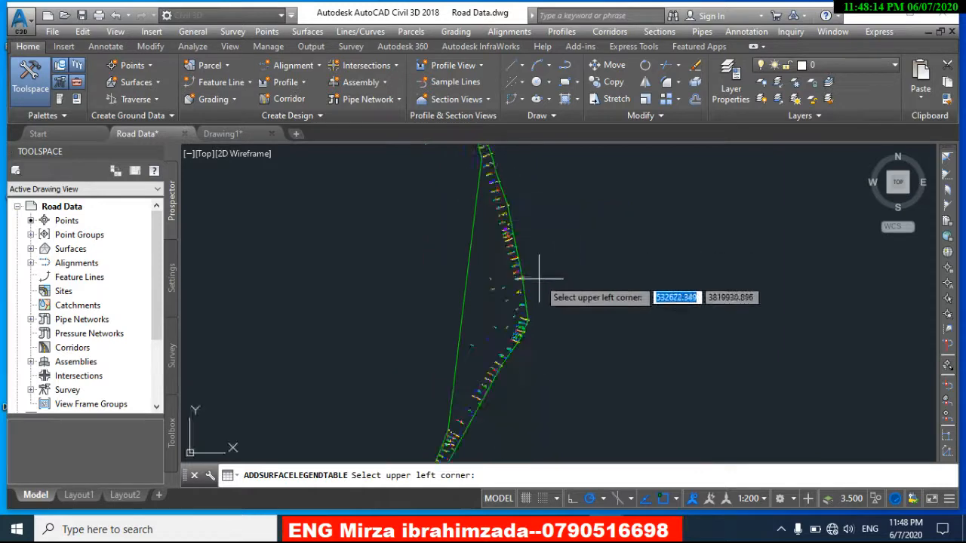
{"action": "left_click", "coordinate": [497, 325]}
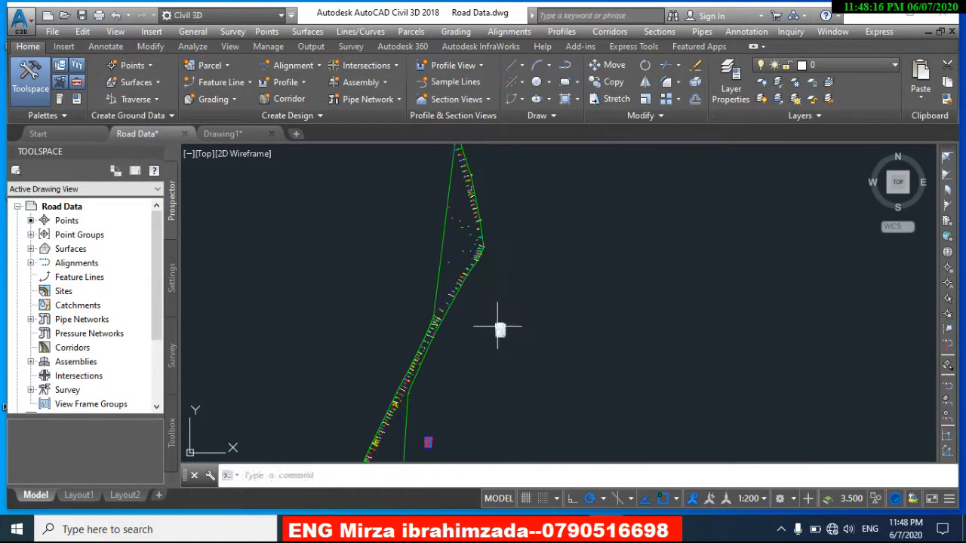
Step: Examine the slope arrows legend table from its first range down to the colour of the last range
{"action": "scroll", "coordinate": [494, 317], "scroll_direction": "up", "scroll_amount": 8}
{"action": "scroll", "coordinate": [431, 249], "scroll_direction": "up", "scroll_amount": 6}
{"action": "scroll", "coordinate": [603, 247], "scroll_direction": "down", "scroll_amount": 3}
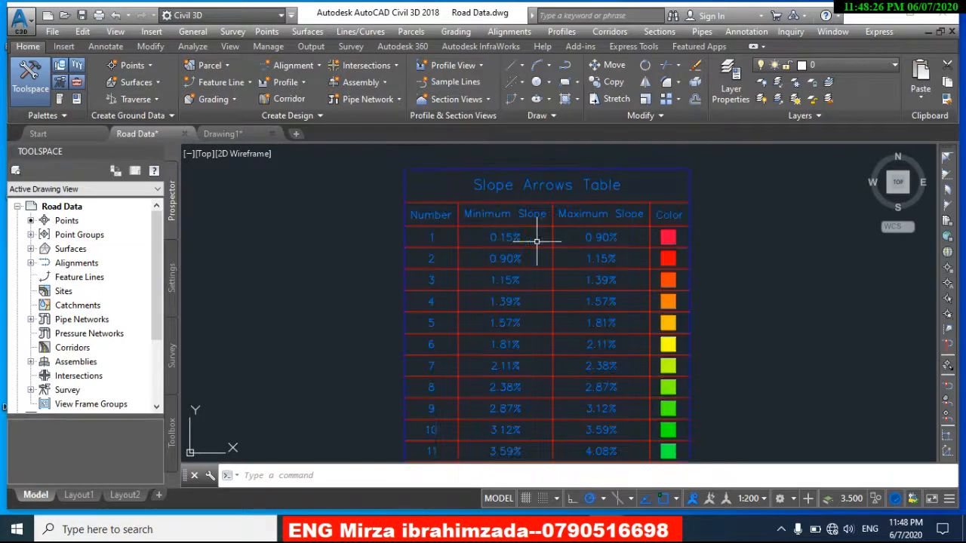
{"action": "scroll", "coordinate": [532, 242], "scroll_direction": "down", "scroll_amount": 2}
{"action": "middle_click_drag", "start_coordinate": [557, 281], "coordinate": [549, 212]}
{"action": "middle_click_drag", "start_coordinate": [558, 307], "coordinate": [557, 234]}
{"action": "scroll", "coordinate": [609, 345], "scroll_direction": "up", "scroll_amount": 8}
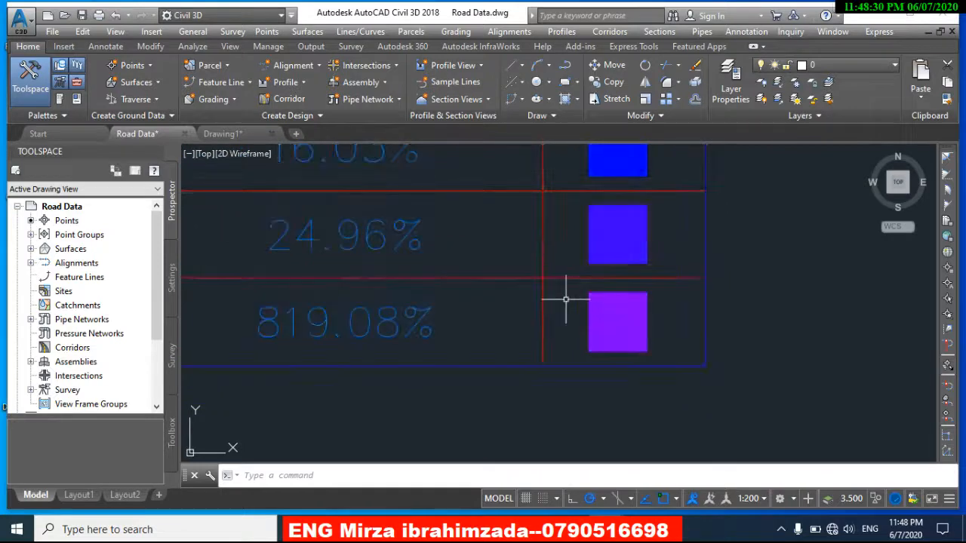
Step: Review the minimum and maximum slopes with their colours from the last rows back up the legend table
{"action": "scroll", "coordinate": [565, 299], "scroll_direction": "down", "scroll_amount": 4}
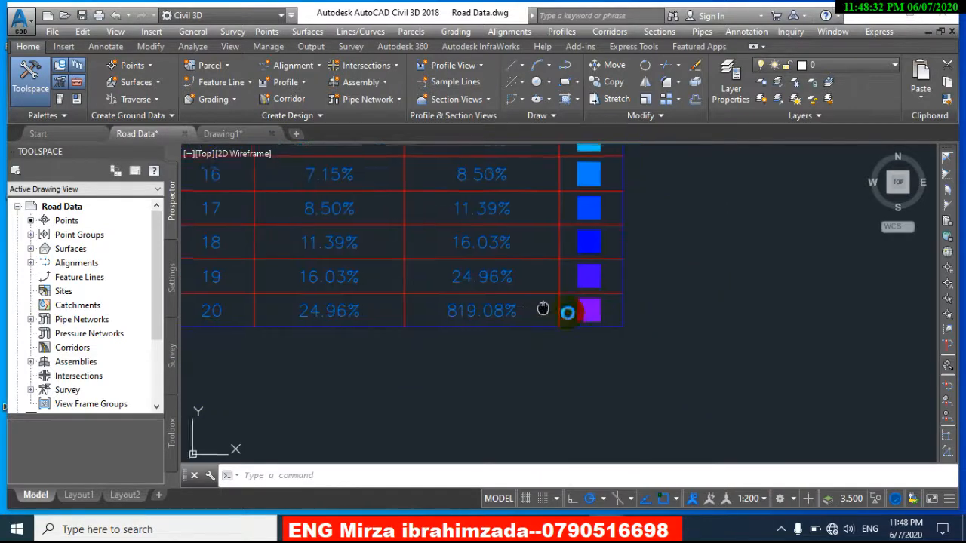
{"action": "middle_click_drag", "start_coordinate": [537, 305], "coordinate": [683, 326]}
{"action": "scroll", "coordinate": [475, 334], "scroll_direction": "down", "scroll_amount": 3}
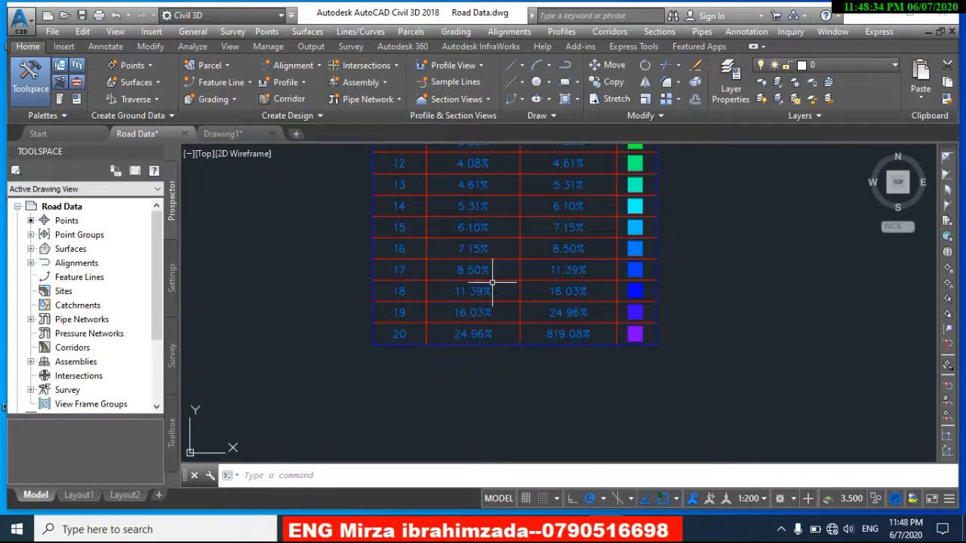
{"action": "scroll", "coordinate": [617, 254], "scroll_direction": "up", "scroll_amount": 4}
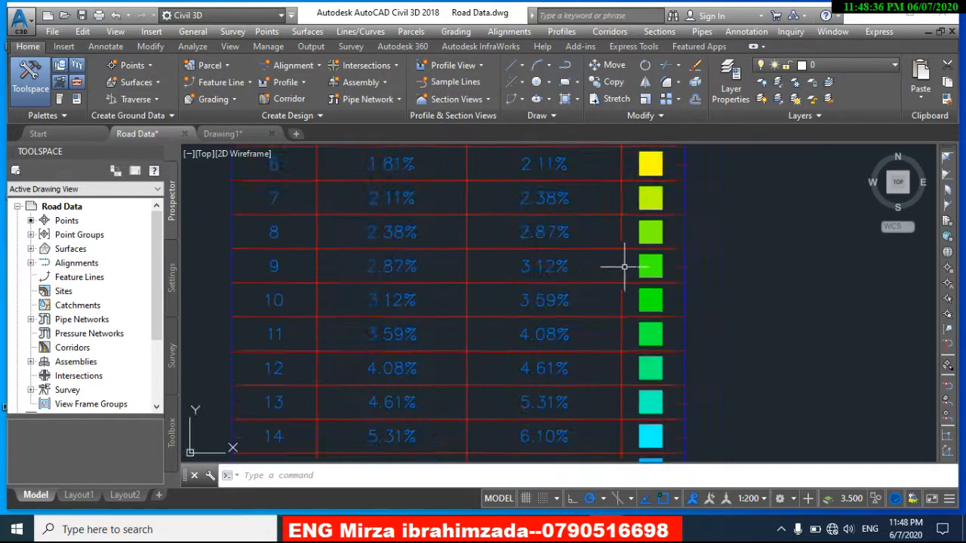
{"action": "scroll", "coordinate": [376, 268], "scroll_direction": "down", "scroll_amount": 3}
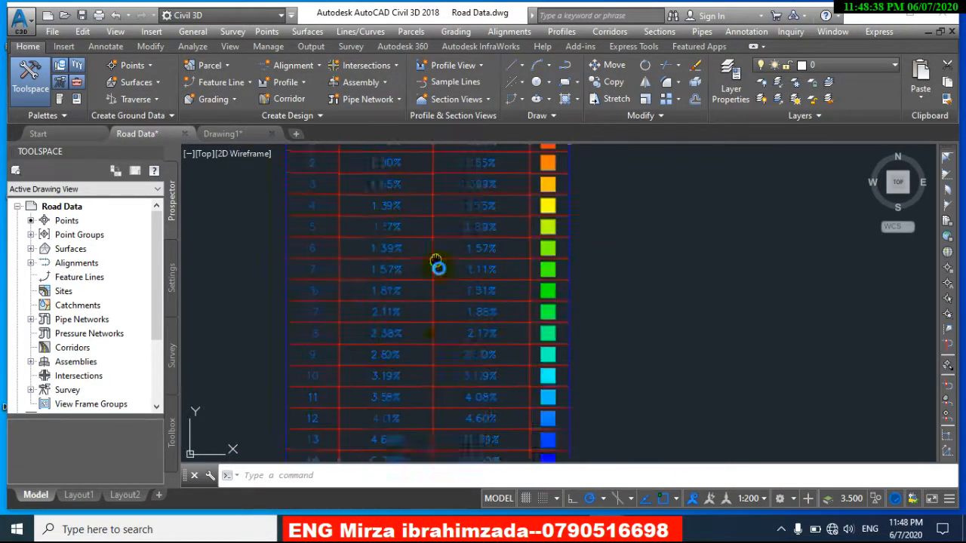
{"action": "scroll", "coordinate": [543, 264], "scroll_direction": "up", "scroll_amount": 3}
{"action": "scroll", "coordinate": [529, 287], "scroll_direction": "down", "scroll_amount": 5}
{"action": "scroll", "coordinate": [439, 287], "scroll_direction": "down", "scroll_amount": 3}
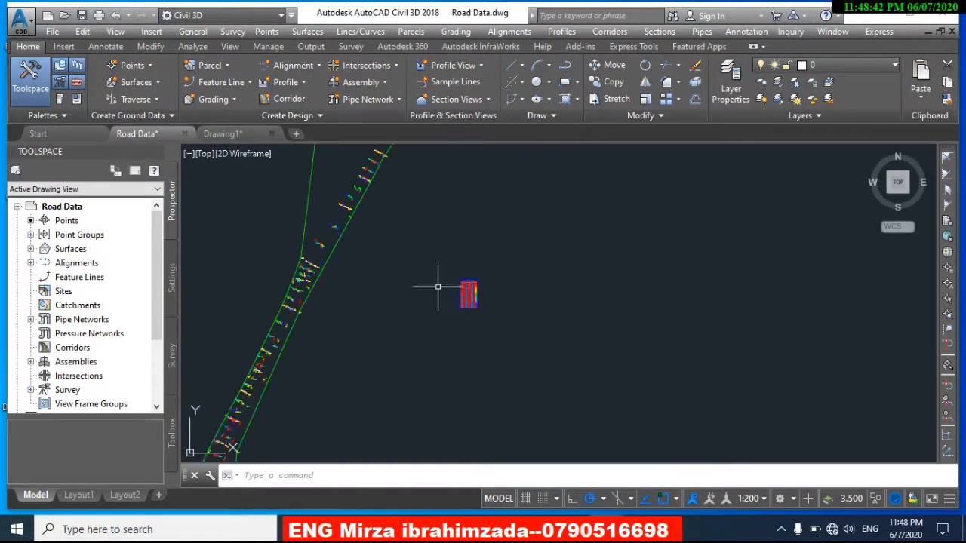
Step: Check the coloured slope arrows where the surface narrows west of the legend table
{"action": "middle_click_drag", "start_coordinate": [422, 286], "coordinate": [578, 285]}
{"action": "scroll", "coordinate": [460, 240], "scroll_direction": "up", "scroll_amount": 5}
{"action": "scroll", "coordinate": [555, 268], "scroll_direction": "up", "scroll_amount": 4}
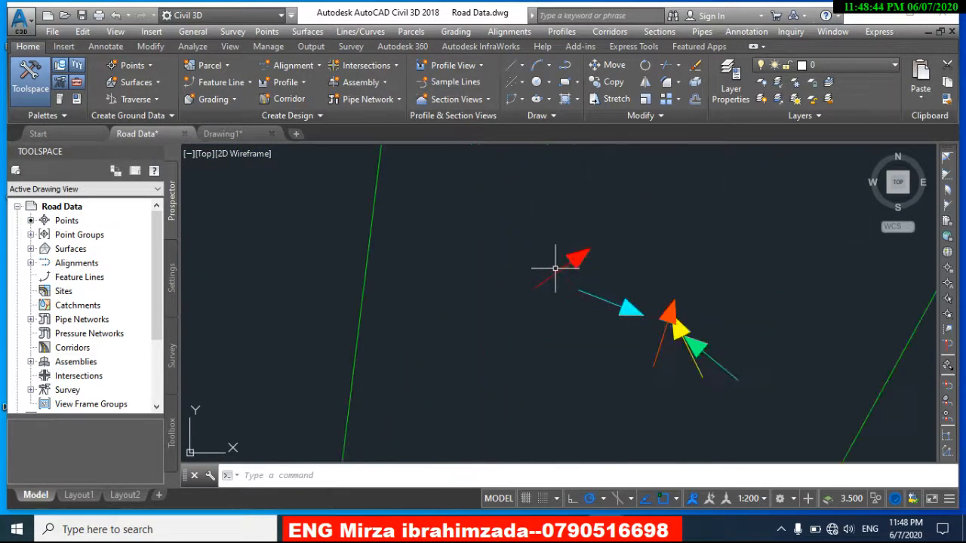
{"action": "scroll", "coordinate": [556, 268], "scroll_direction": "down", "scroll_amount": 2}
{"action": "scroll", "coordinate": [556, 268], "scroll_direction": "down", "scroll_amount": 4}
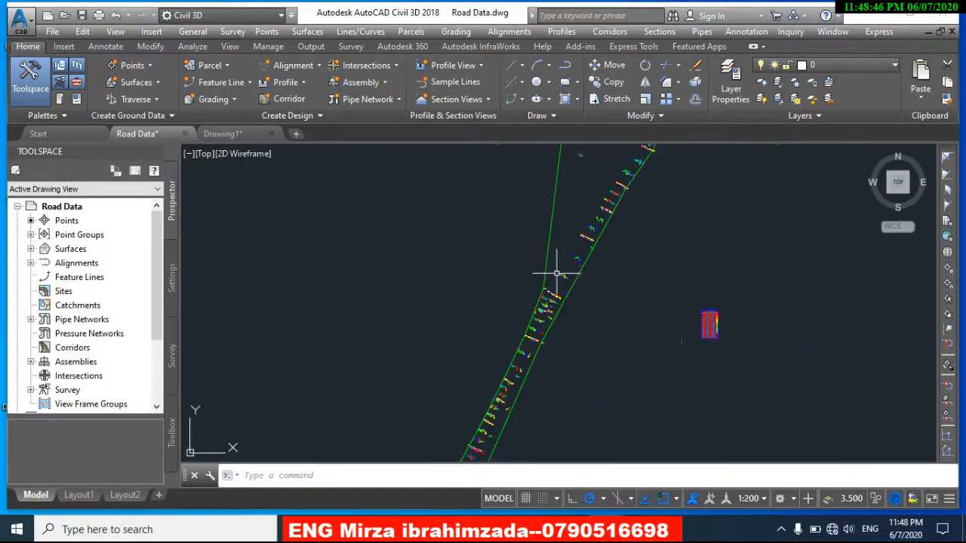
Step: Check the maximum slopes and colours of the first ranges in the slope arrows legend table
{"action": "scroll", "coordinate": [701, 321], "scroll_direction": "up", "scroll_amount": 4}
{"action": "middle_click_drag", "start_coordinate": [789, 277], "coordinate": [723, 301]}
{"action": "scroll", "coordinate": [784, 276], "scroll_direction": "up", "scroll_amount": 6}
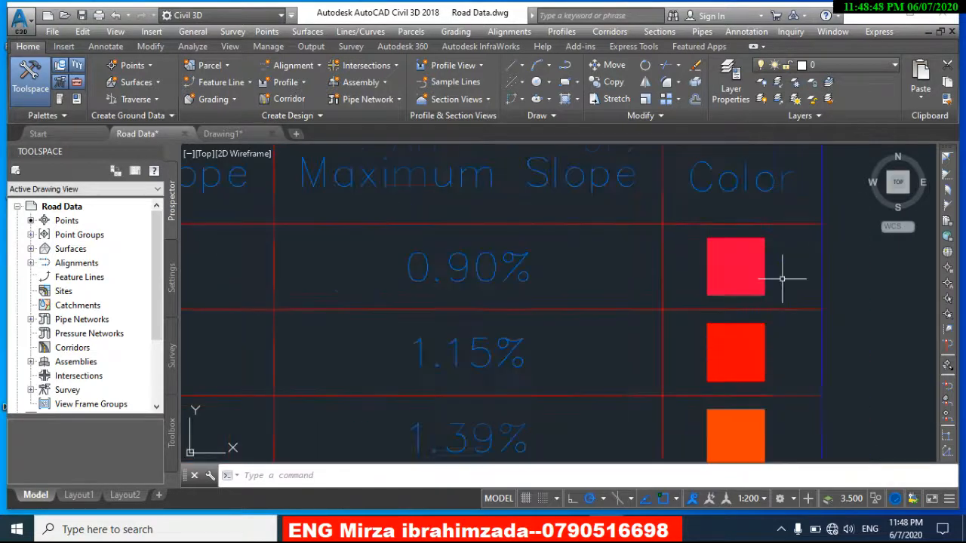
{"action": "scroll", "coordinate": [726, 267], "scroll_direction": "down", "scroll_amount": 10}
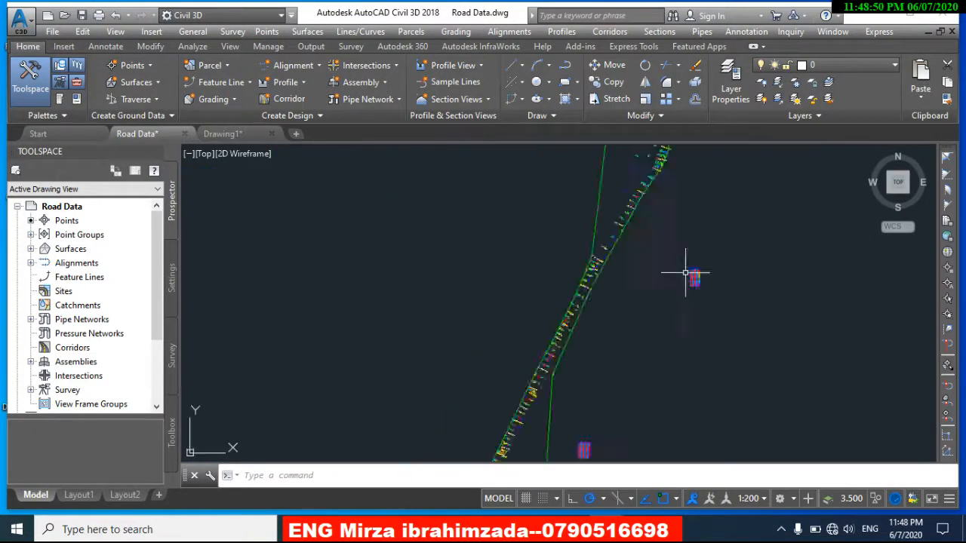
Step: Examine the directions and colours of the slope arrows along the curved western edge of the road surface
{"action": "scroll", "coordinate": [658, 300], "scroll_direction": "up", "scroll_amount": 8}
{"action": "middle_click_drag", "start_coordinate": [638, 327], "coordinate": [608, 236]}
{"action": "scroll", "coordinate": [609, 231], "scroll_direction": "up", "scroll_amount": 6}
{"action": "scroll", "coordinate": [532, 242], "scroll_direction": "down", "scroll_amount": 5}
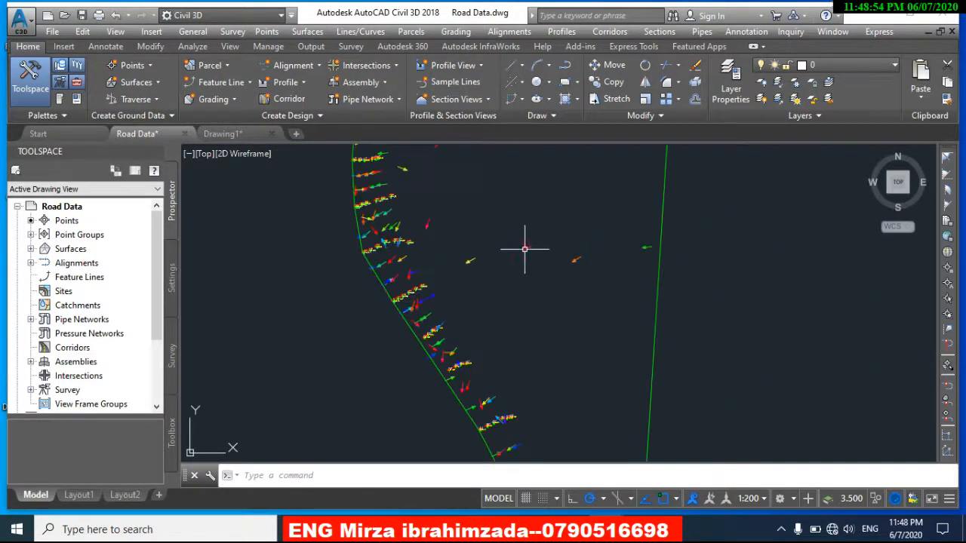
{"action": "scroll", "coordinate": [446, 249], "scroll_direction": "up", "scroll_amount": 5}
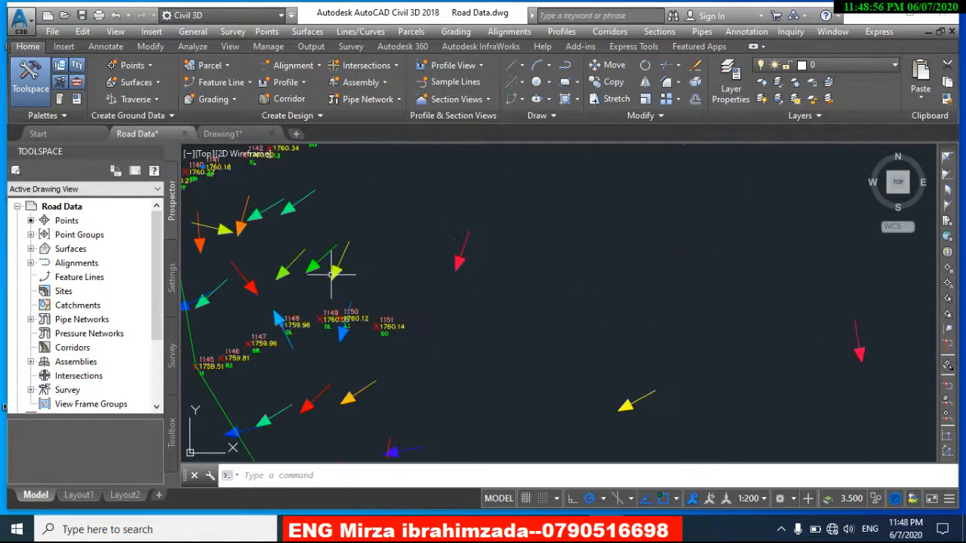
{"action": "scroll", "coordinate": [326, 273], "scroll_direction": "down", "scroll_amount": 5}
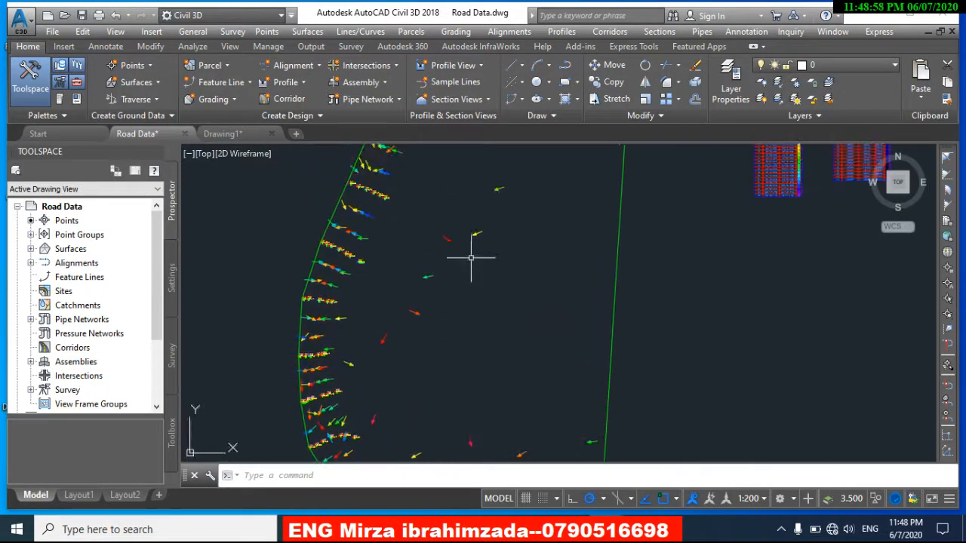
{"action": "scroll", "coordinate": [295, 326], "scroll_direction": "up", "scroll_amount": 5}
{"action": "scroll", "coordinate": [436, 360], "scroll_direction": "down", "scroll_amount": 5}
{"action": "middle_click_drag", "start_coordinate": [671, 306], "coordinate": [425, 357]}
{"action": "scroll", "coordinate": [639, 317], "scroll_direction": "down", "scroll_amount": 2}
{"action": "middle_click_drag", "start_coordinate": [621, 270], "coordinate": [617, 302]}
{"action": "scroll", "coordinate": [615, 240], "scroll_direction": "up", "scroll_amount": 1}
{"action": "scroll", "coordinate": [612, 211], "scroll_direction": "up", "scroll_amount": 4}
{"action": "scroll", "coordinate": [603, 264], "scroll_direction": "down", "scroll_amount": 4}
{"action": "scroll", "coordinate": [589, 348], "scroll_direction": "up", "scroll_amount": 3}
{"action": "scroll", "coordinate": [587, 345], "scroll_direction": "down", "scroll_amount": 5}
{"action": "middle_click_drag", "start_coordinate": [581, 302], "coordinate": [559, 339]}
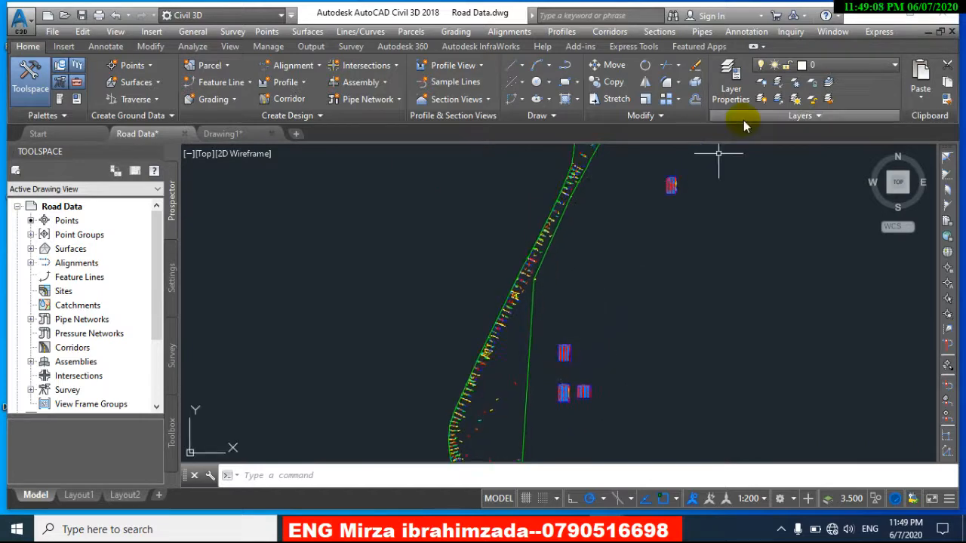
Step: Review the slope arrows legend table again through its ranges down to the last row
{"action": "scroll", "coordinate": [663, 204], "scroll_direction": "up", "scroll_amount": 8}
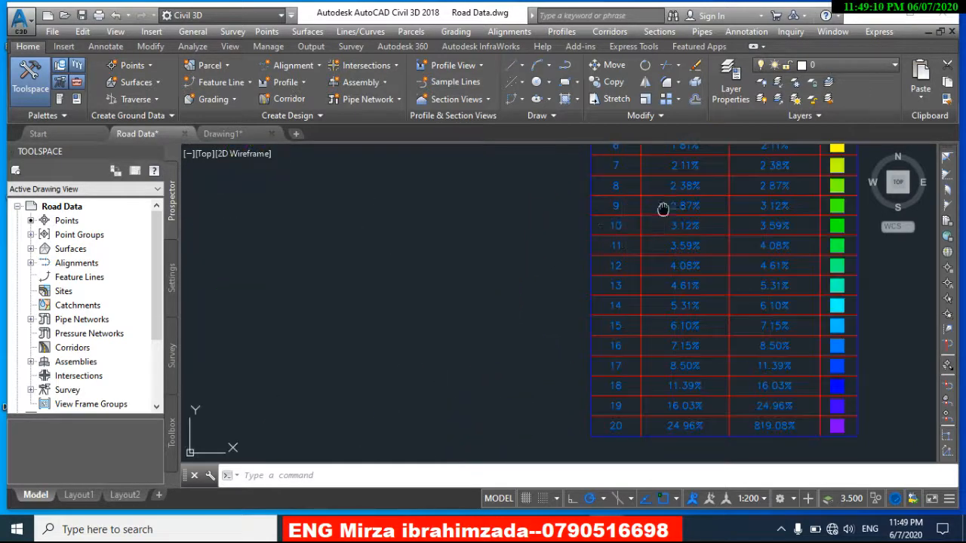
{"action": "middle_click_drag", "start_coordinate": [663, 209], "coordinate": [567, 266]}
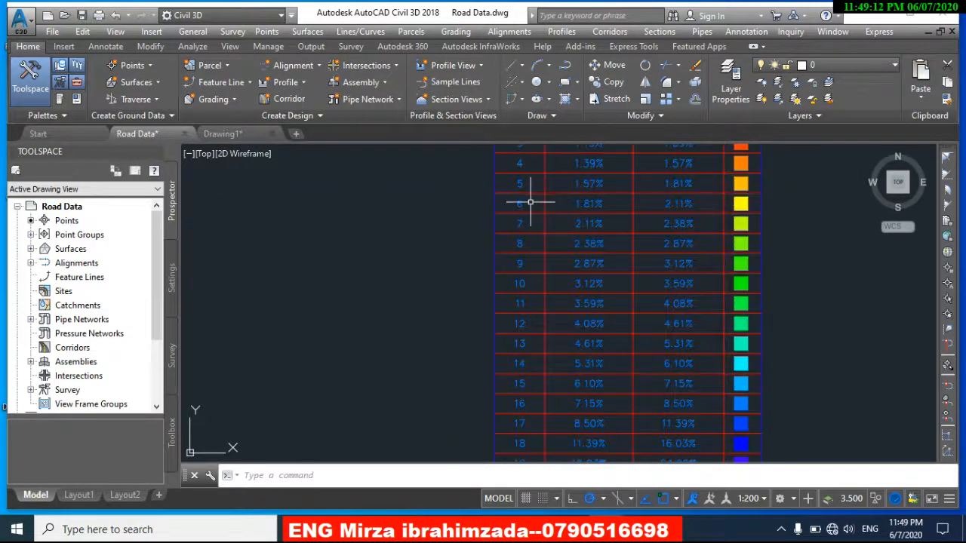
{"action": "middle_click_drag", "start_coordinate": [649, 297], "coordinate": [622, 202]}
{"action": "middle_click", "coordinate": [622, 202]}
{"action": "middle_click", "coordinate": [623, 202]}
{"action": "scroll", "coordinate": [604, 324], "scroll_direction": "up", "scroll_amount": 8}
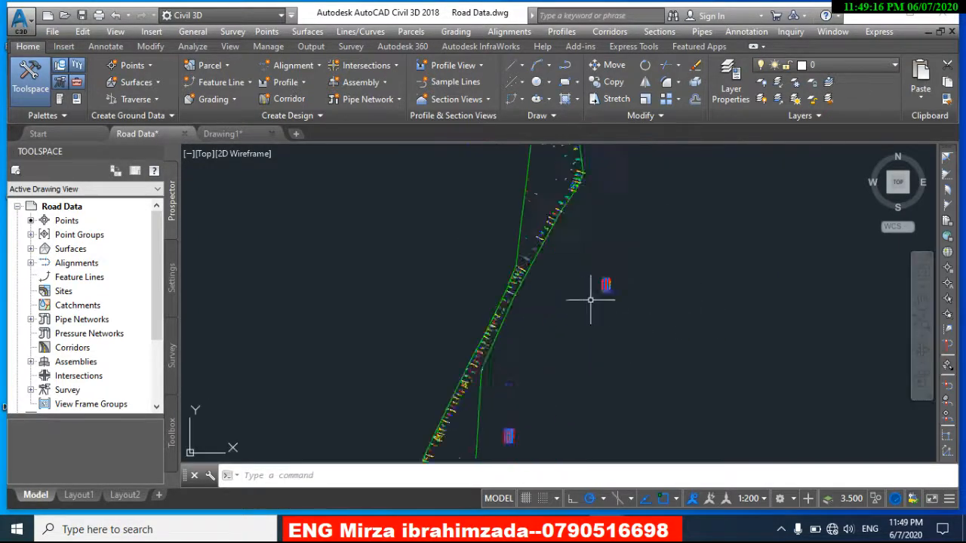
{"action": "scroll", "coordinate": [569, 285], "scroll_direction": "up", "scroll_amount": 3}
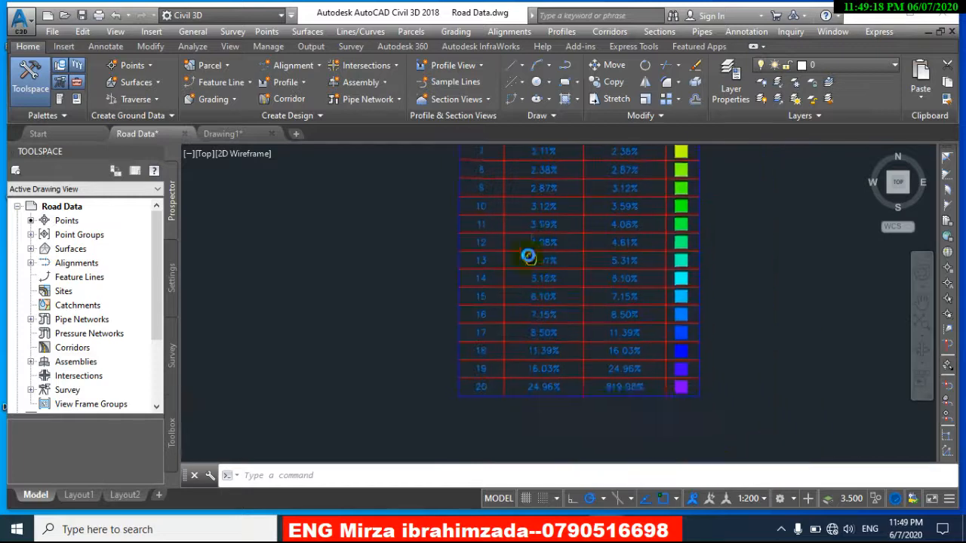
{"action": "scroll", "coordinate": [575, 320], "scroll_direction": "down", "scroll_amount": 8}
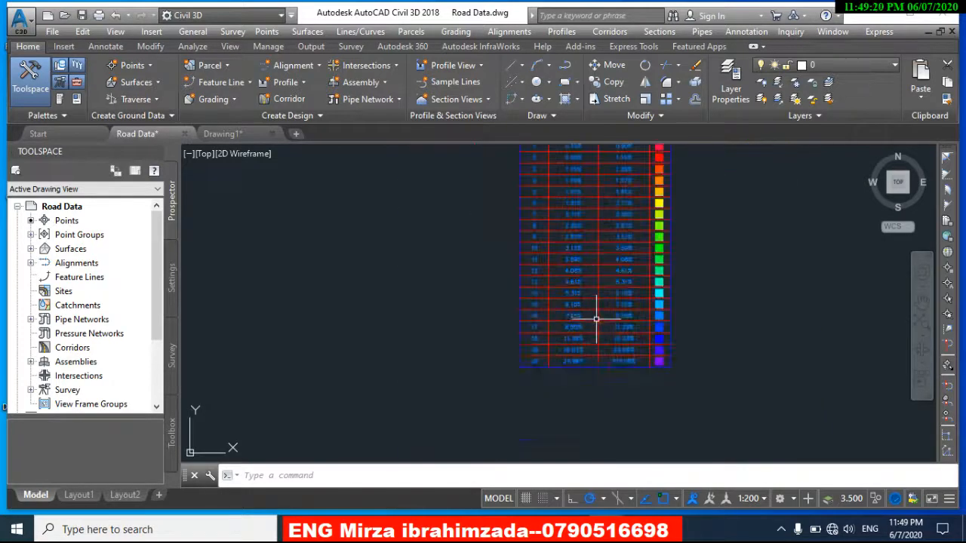
{"action": "scroll", "coordinate": [541, 286], "scroll_direction": "down", "scroll_amount": 2}
Step: Edit the road surface's style to hide Slope Arrows and display Watersheds in plan view
{"action": "middle_click_drag", "start_coordinate": [516, 292], "coordinate": [663, 232]}
{"action": "scroll", "coordinate": [533, 283], "scroll_direction": "up", "scroll_amount": 4}
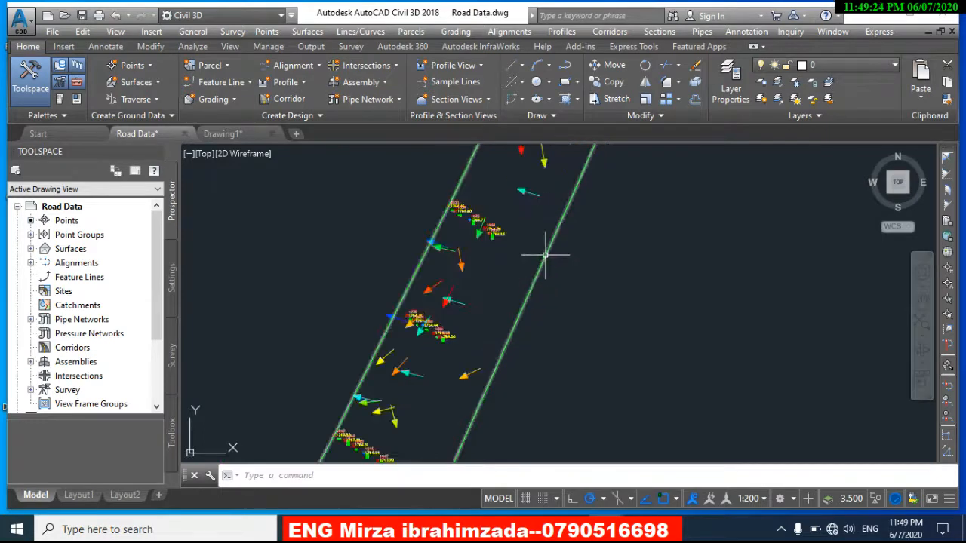
{"action": "left_click", "coordinate": [544, 255]}
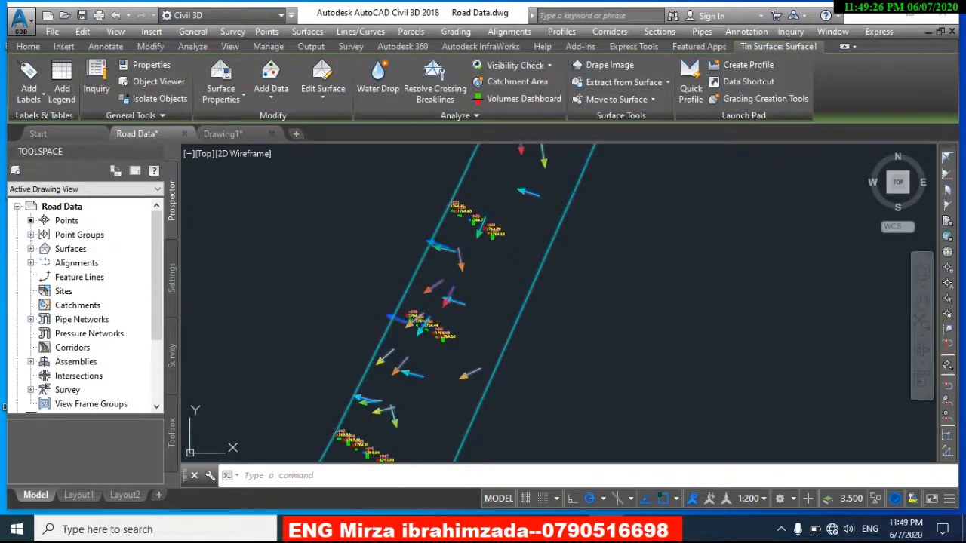
{"action": "right_click", "coordinate": [544, 256]}
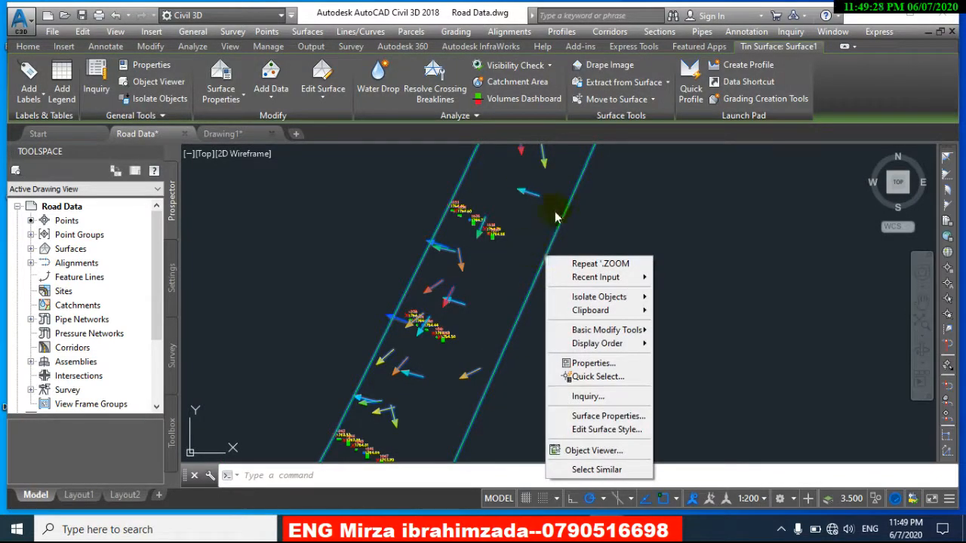
{"action": "left_click", "coordinate": [593, 430]}
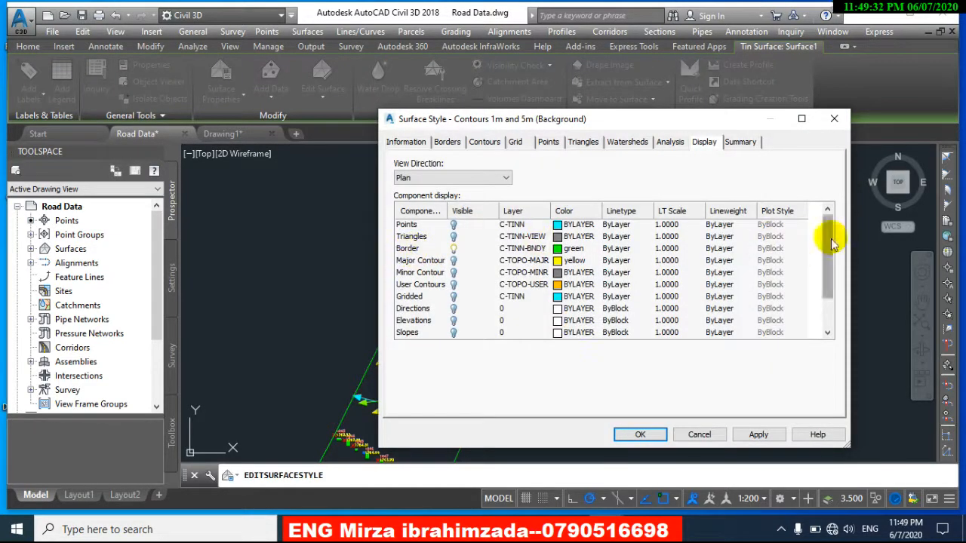
{"action": "left_click_drag", "start_coordinate": [828, 237], "coordinate": [828, 297]}
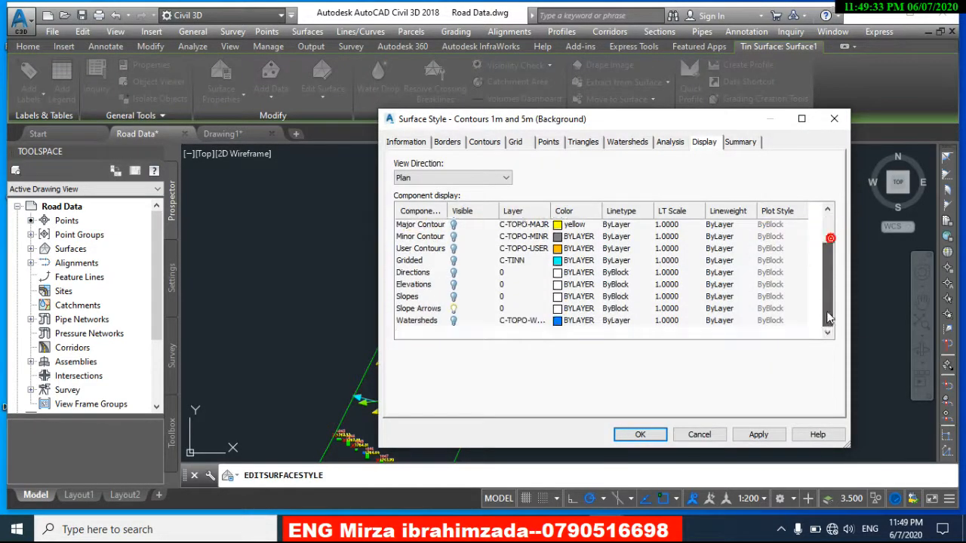
{"action": "left_click", "coordinate": [454, 311]}
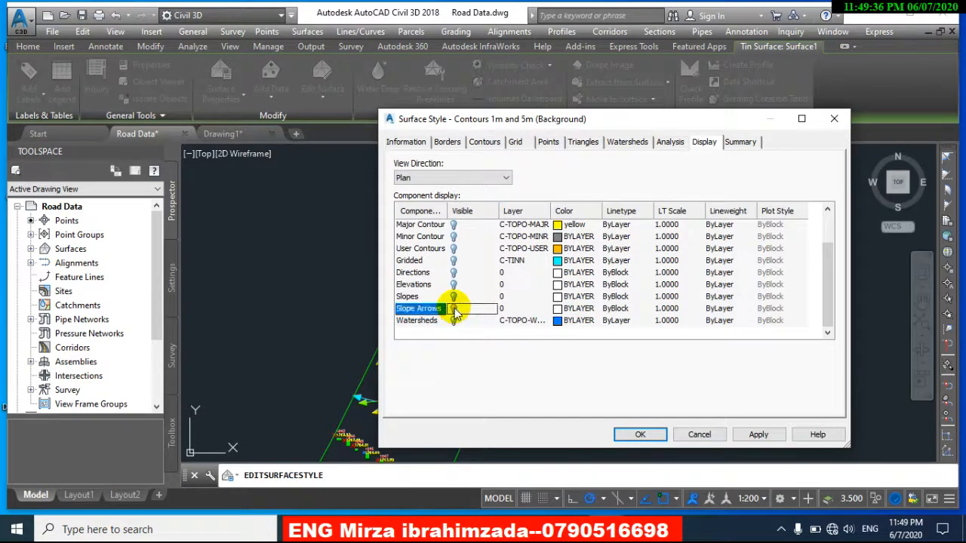
{"action": "left_click", "coordinate": [453, 322]}
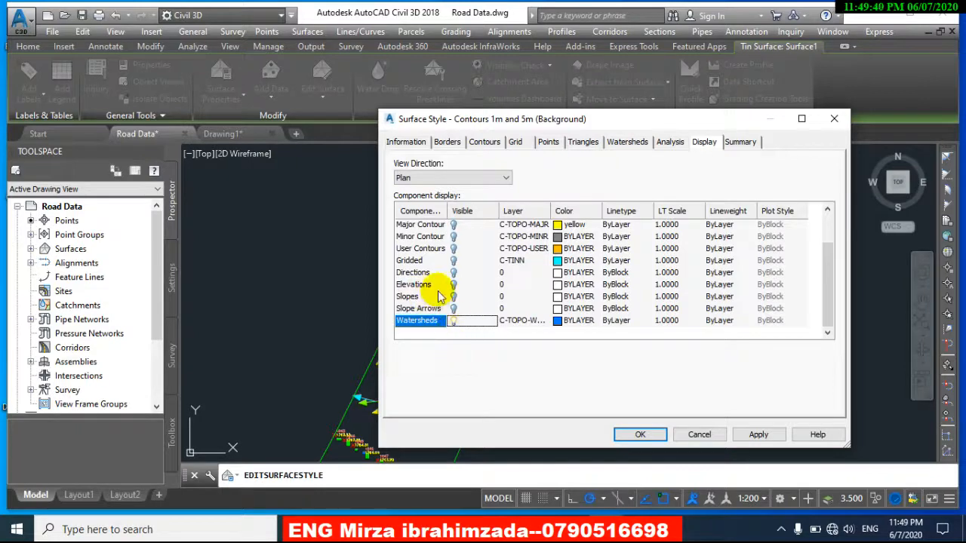
{"action": "left_click", "coordinate": [638, 436]}
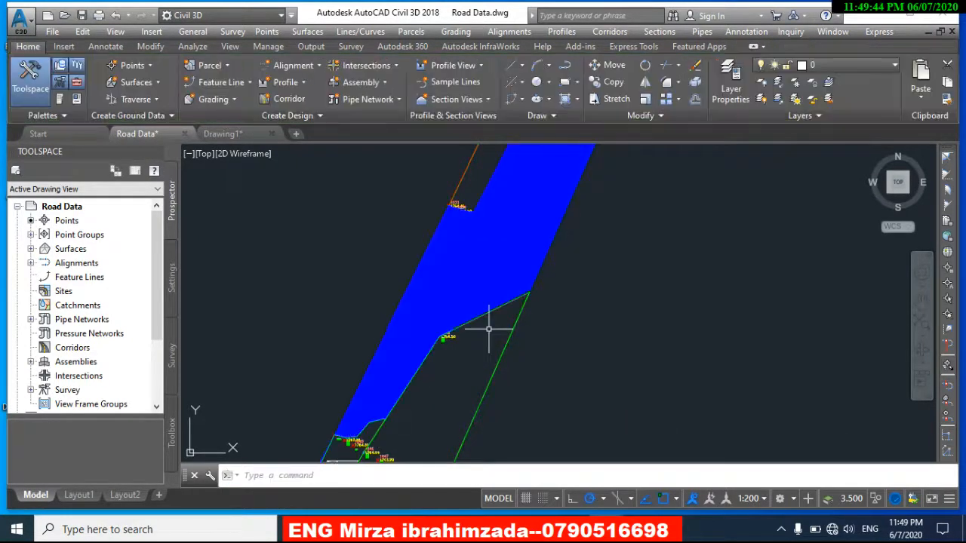
Step: Inspect the watershed regions along the road surface, including the red and blue areas around the western curve
{"action": "scroll", "coordinate": [489, 329], "scroll_direction": "down", "scroll_amount": 6}
{"action": "scroll", "coordinate": [477, 351], "scroll_direction": "up", "scroll_amount": 5}
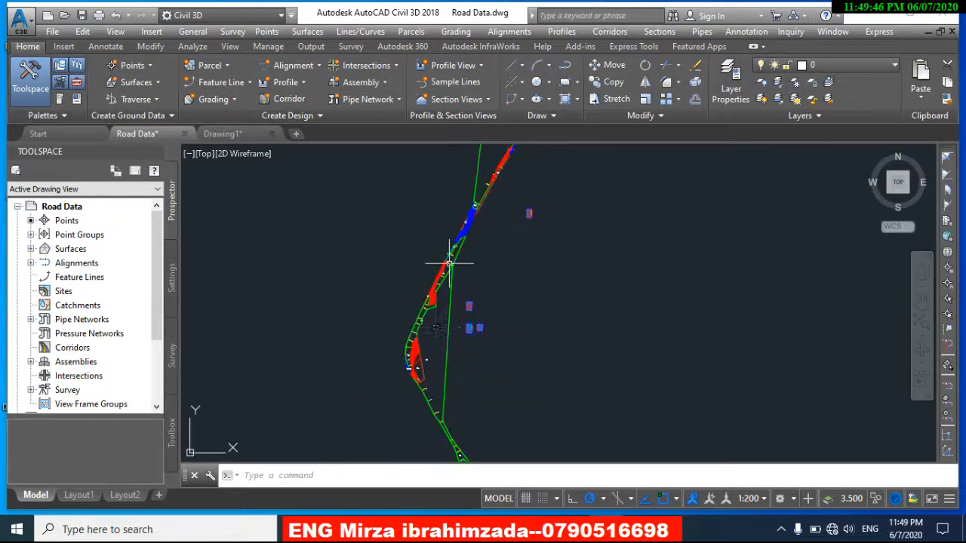
{"action": "scroll", "coordinate": [363, 286], "scroll_direction": "up", "scroll_amount": 2}
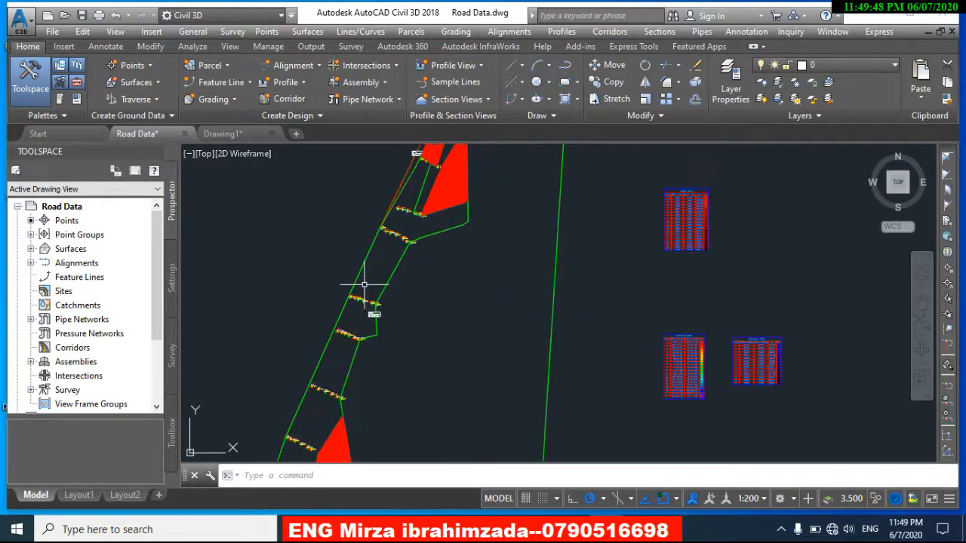
{"action": "scroll", "coordinate": [414, 263], "scroll_direction": "down", "scroll_amount": 3}
{"action": "middle_click_drag", "start_coordinate": [433, 292], "coordinate": [412, 248]}
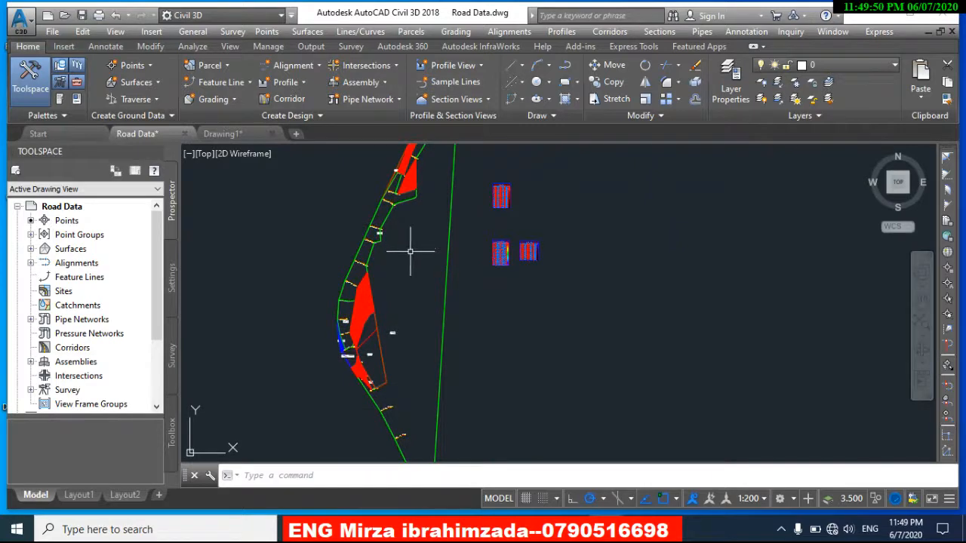
{"action": "scroll", "coordinate": [353, 308], "scroll_direction": "up", "scroll_amount": 2}
{"action": "scroll", "coordinate": [341, 326], "scroll_direction": "down", "scroll_amount": 2}
{"action": "middle_click_drag", "start_coordinate": [378, 332], "coordinate": [376, 323]}
{"action": "scroll", "coordinate": [372, 321], "scroll_direction": "up", "scroll_amount": 4}
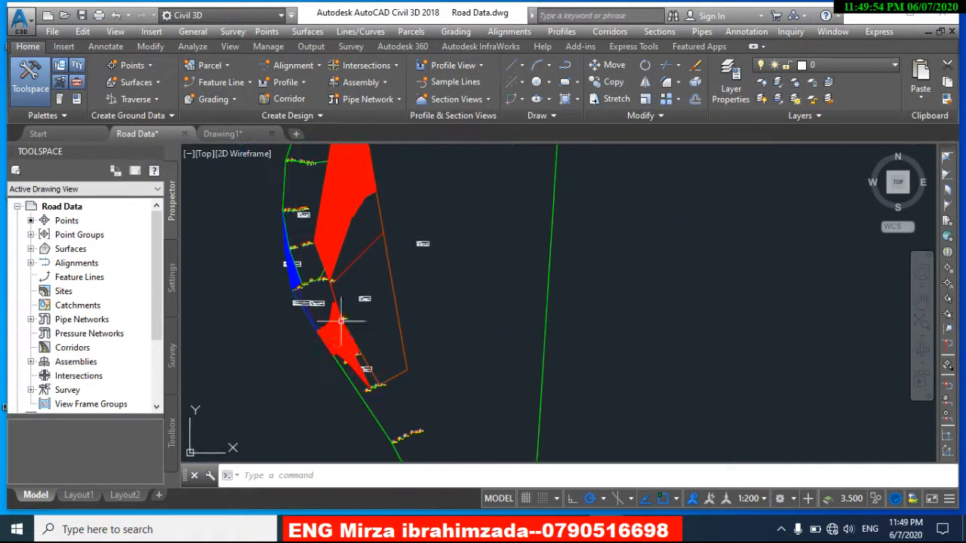
{"action": "scroll", "coordinate": [317, 288], "scroll_direction": "up", "scroll_amount": 4}
{"action": "middle_click_drag", "start_coordinate": [272, 253], "coordinate": [313, 300]}
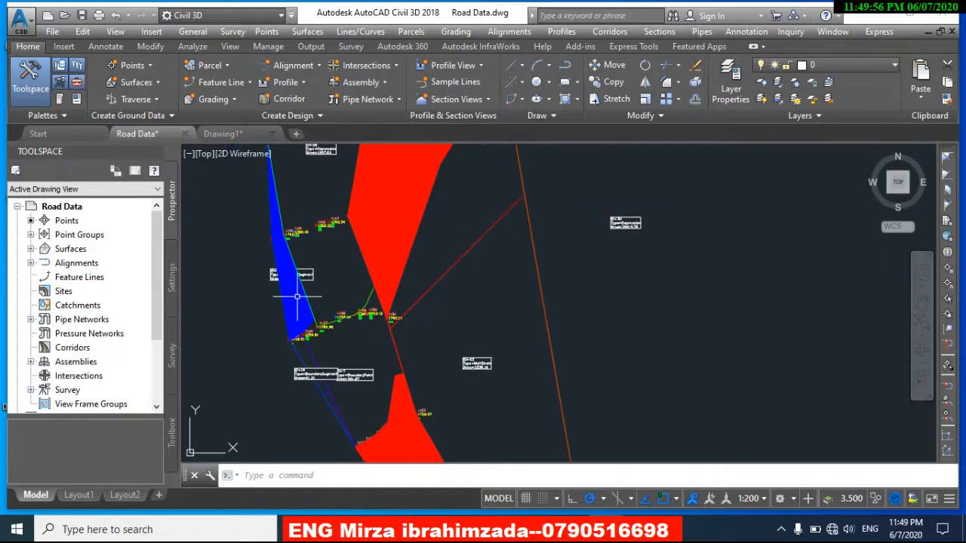
{"action": "scroll", "coordinate": [297, 295], "scroll_direction": "up", "scroll_amount": 4}
{"action": "scroll", "coordinate": [397, 290], "scroll_direction": "down", "scroll_amount": 4}
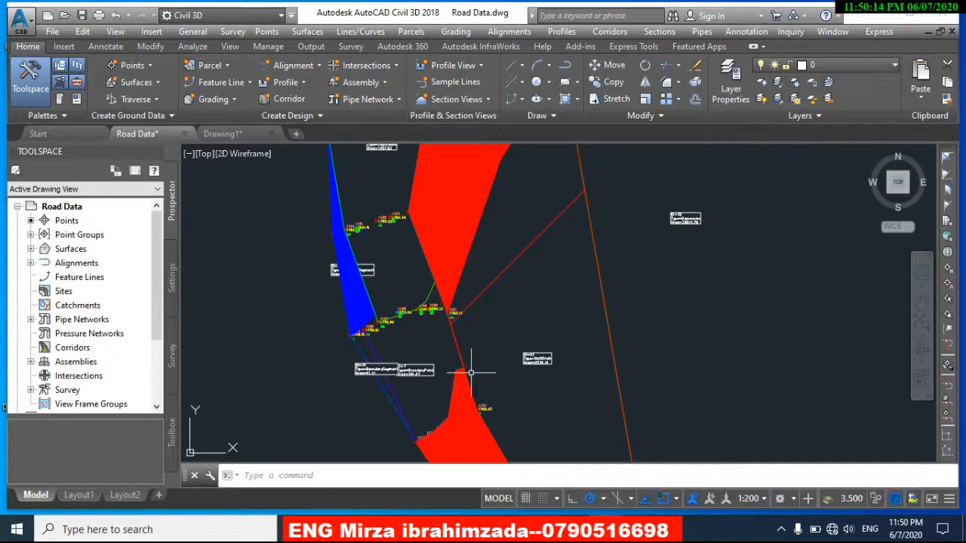
Step: Read the ID, type and area in the MultiDrain watershed's label beside the red area at the western curve
{"action": "scroll", "coordinate": [423, 329], "scroll_direction": "up", "scroll_amount": 2}
{"action": "scroll", "coordinate": [571, 377], "scroll_direction": "up", "scroll_amount": 3}
{"action": "middle_click_drag", "start_coordinate": [571, 393], "coordinate": [458, 284]}
{"action": "scroll", "coordinate": [460, 263], "scroll_direction": "down", "scroll_amount": 6}
{"action": "scroll", "coordinate": [460, 273], "scroll_direction": "up", "scroll_amount": 10}
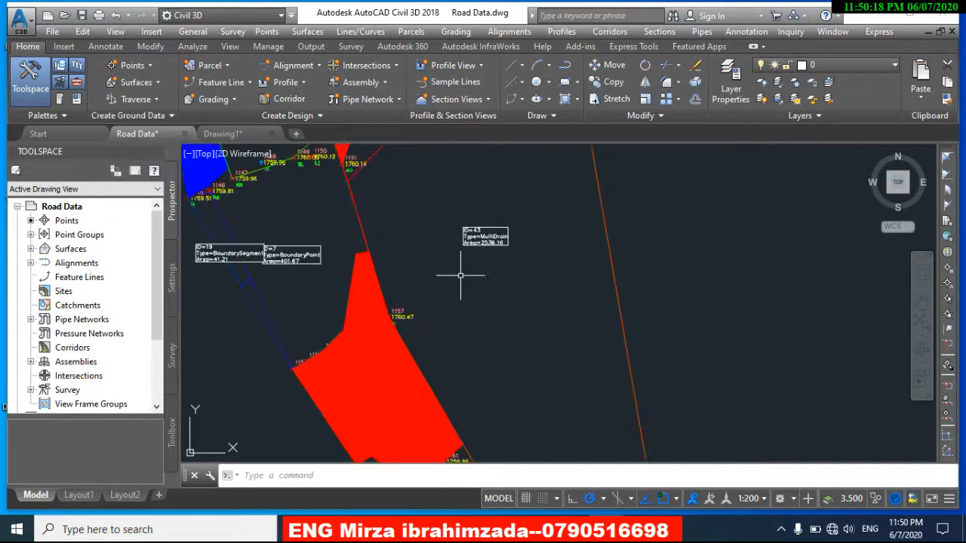
{"action": "scroll", "coordinate": [399, 282], "scroll_direction": "down", "scroll_amount": 2}
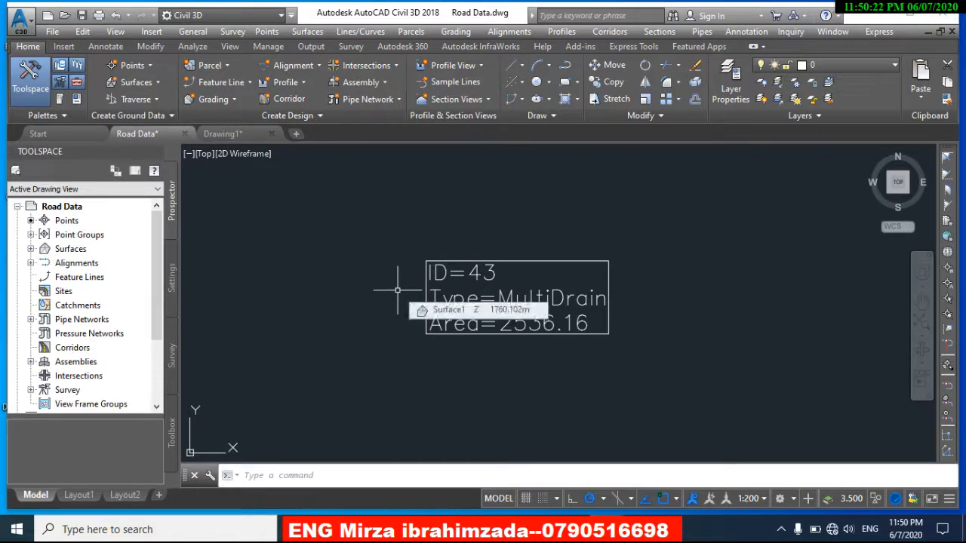
{"action": "scroll", "coordinate": [433, 273], "scroll_direction": "down", "scroll_amount": 5}
{"action": "scroll", "coordinate": [480, 300], "scroll_direction": "down", "scroll_amount": 4}
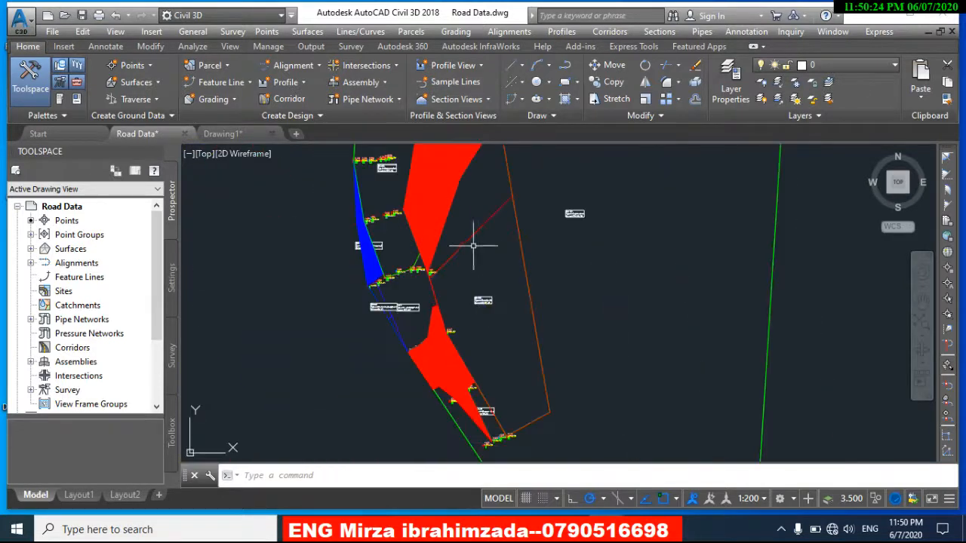
{"action": "scroll", "coordinate": [476, 301], "scroll_direction": "up", "scroll_amount": 2}
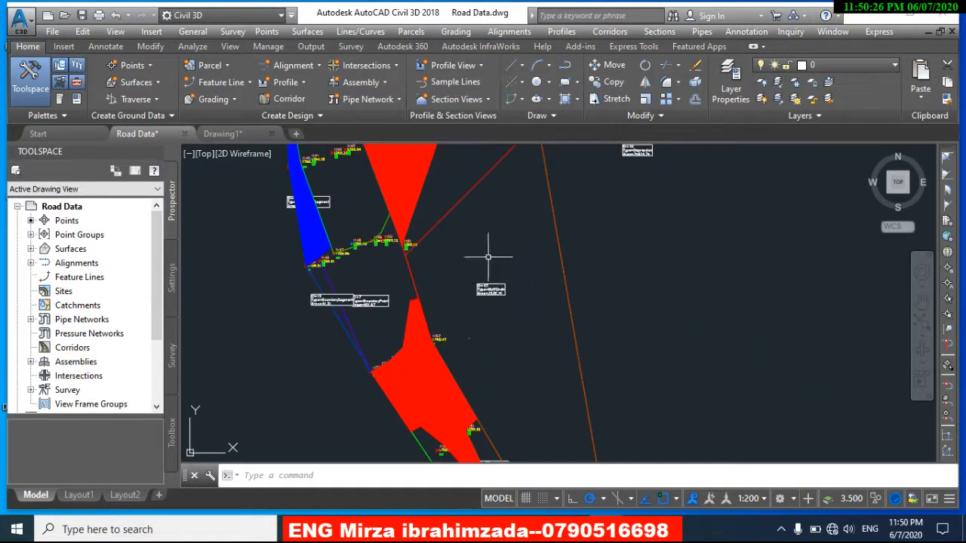
{"action": "scroll", "coordinate": [501, 311], "scroll_direction": "up", "scroll_amount": 4}
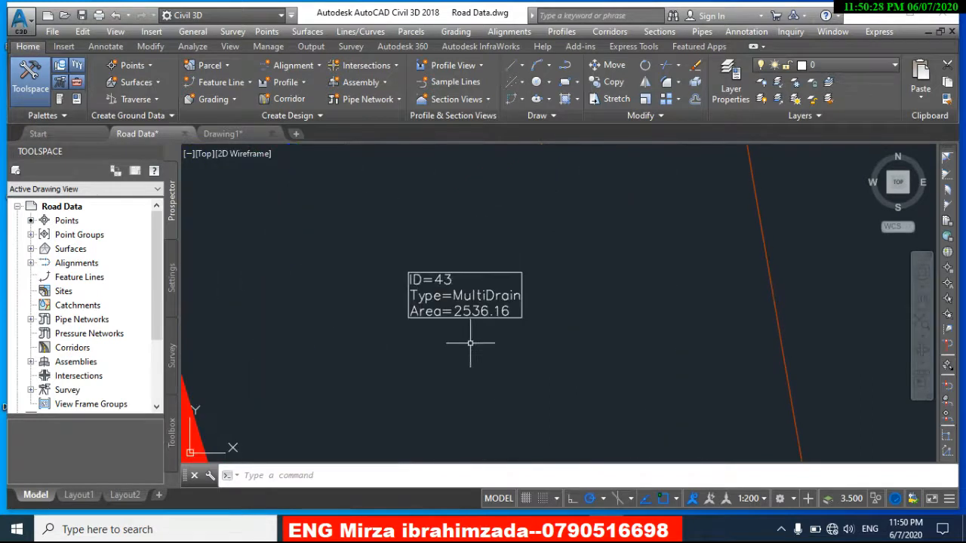
{"action": "scroll", "coordinate": [453, 311], "scroll_direction": "up", "scroll_amount": 1}
{"action": "scroll", "coordinate": [388, 308], "scroll_direction": "up", "scroll_amount": 2}
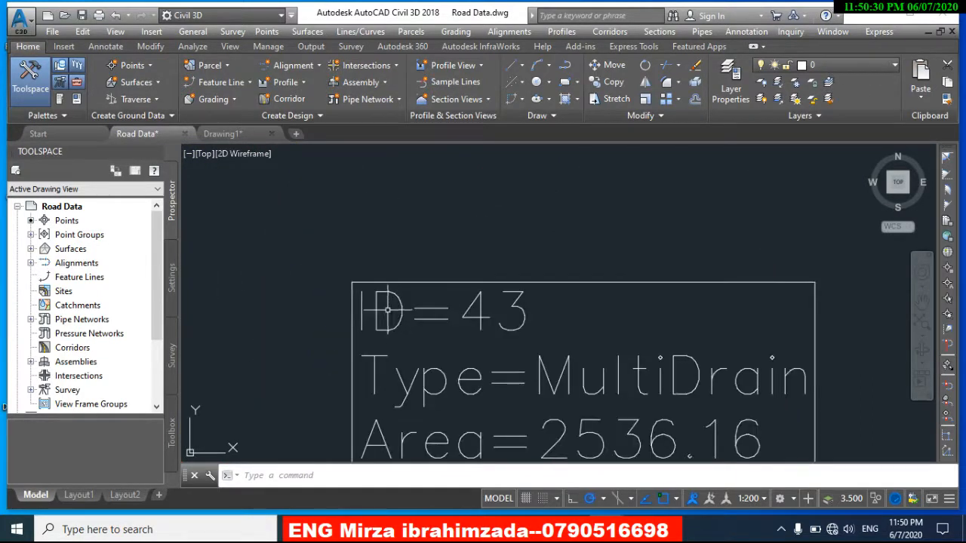
{"action": "scroll", "coordinate": [388, 306], "scroll_direction": "down", "scroll_amount": 1}
{"action": "scroll", "coordinate": [491, 270], "scroll_direction": "up", "scroll_amount": 1}
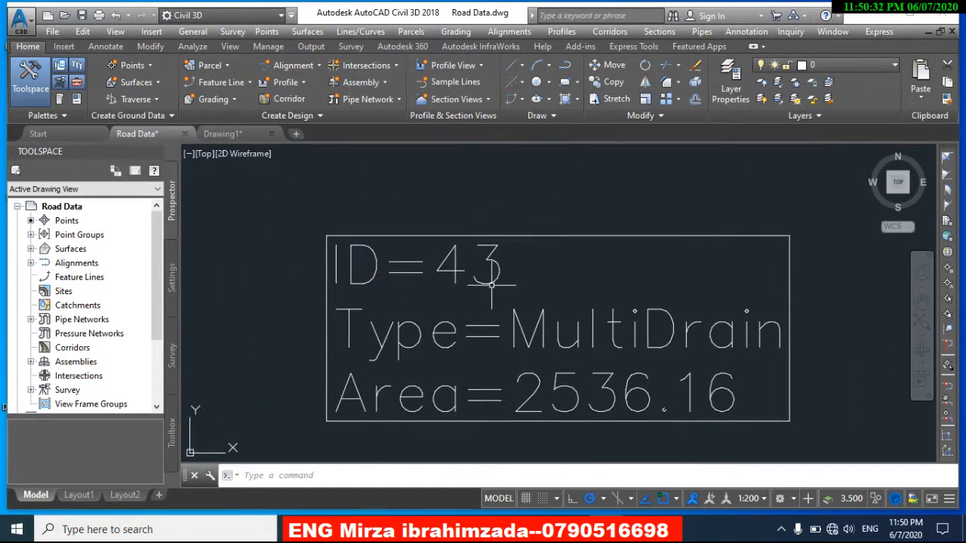
{"action": "scroll", "coordinate": [491, 284], "scroll_direction": "down", "scroll_amount": 1}
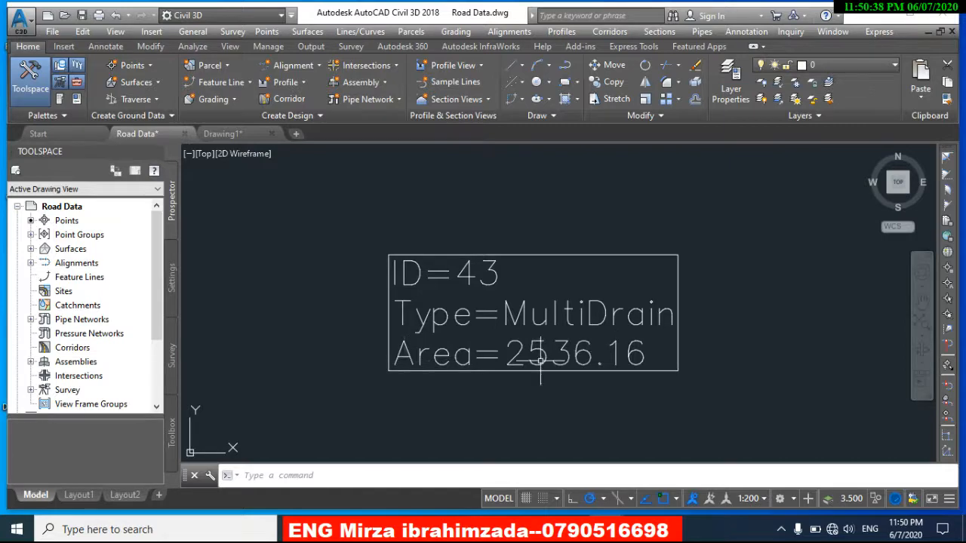
Step: Examine the watersheds near the road's northern end and read the label beside the long red area
{"action": "scroll", "coordinate": [540, 362], "scroll_direction": "down", "scroll_amount": 6}
{"action": "scroll", "coordinate": [553, 311], "scroll_direction": "up", "scroll_amount": 6}
{"action": "scroll", "coordinate": [601, 364], "scroll_direction": "up", "scroll_amount": 2}
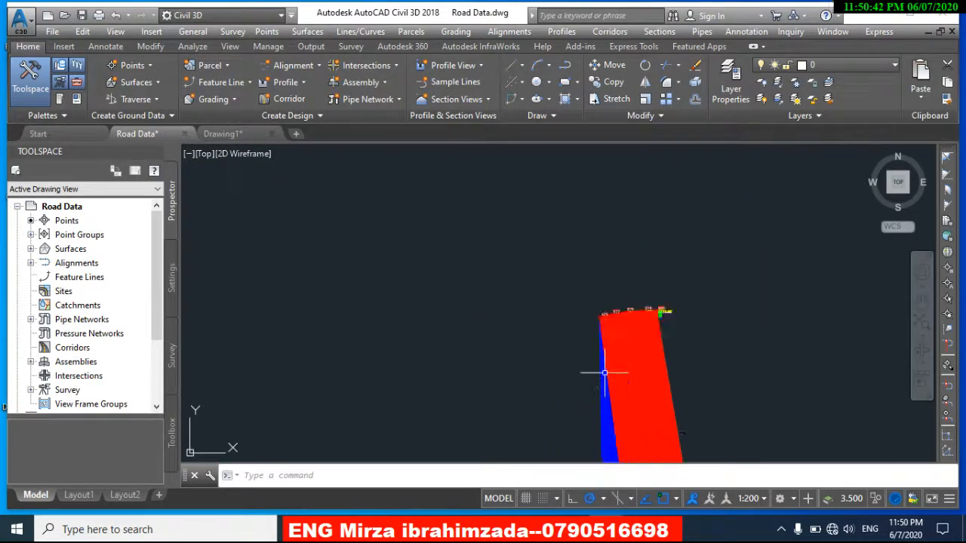
{"action": "middle_click_drag", "start_coordinate": [601, 365], "coordinate": [528, 205]}
{"action": "middle_click_drag", "start_coordinate": [555, 403], "coordinate": [499, 183]}
{"action": "scroll", "coordinate": [575, 308], "scroll_direction": "up", "scroll_amount": 3}
{"action": "scroll", "coordinate": [528, 324], "scroll_direction": "up", "scroll_amount": 6}
{"action": "scroll", "coordinate": [448, 313], "scroll_direction": "down", "scroll_amount": 4}
{"action": "scroll", "coordinate": [428, 301], "scroll_direction": "up", "scroll_amount": 1}
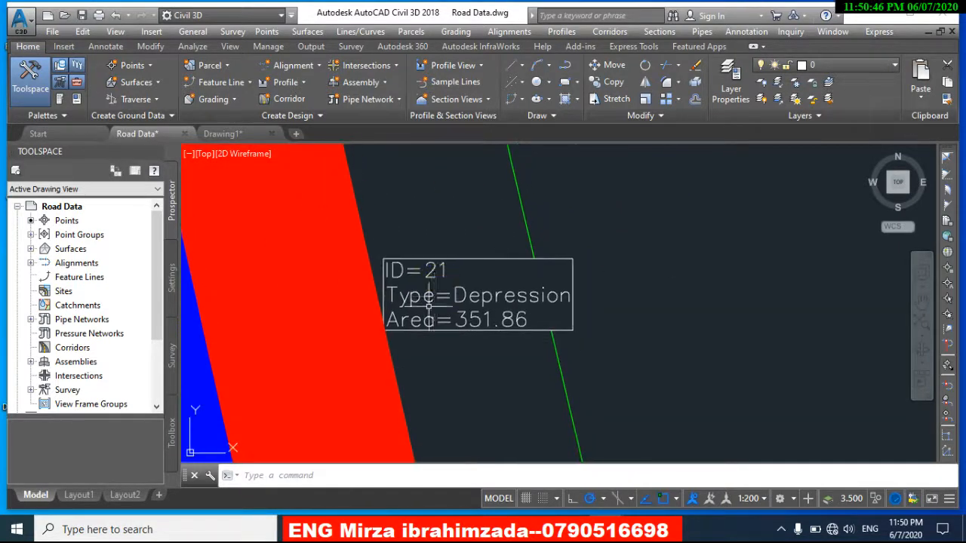
Step: Read the Depression label beside the long red watershed and the BoundaryPoint label south of it
{"action": "scroll", "coordinate": [428, 302], "scroll_direction": "up", "scroll_amount": 4}
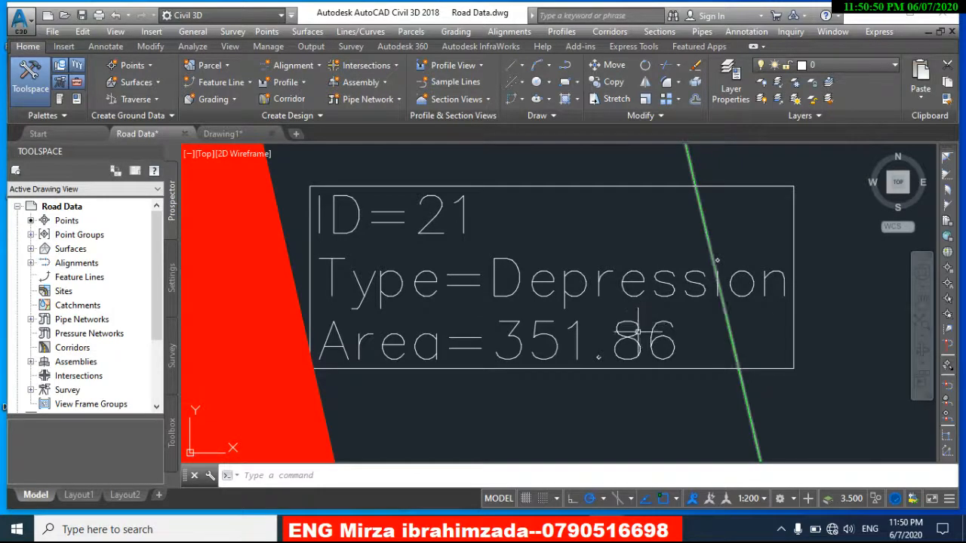
{"action": "scroll", "coordinate": [640, 329], "scroll_direction": "down", "scroll_amount": 6}
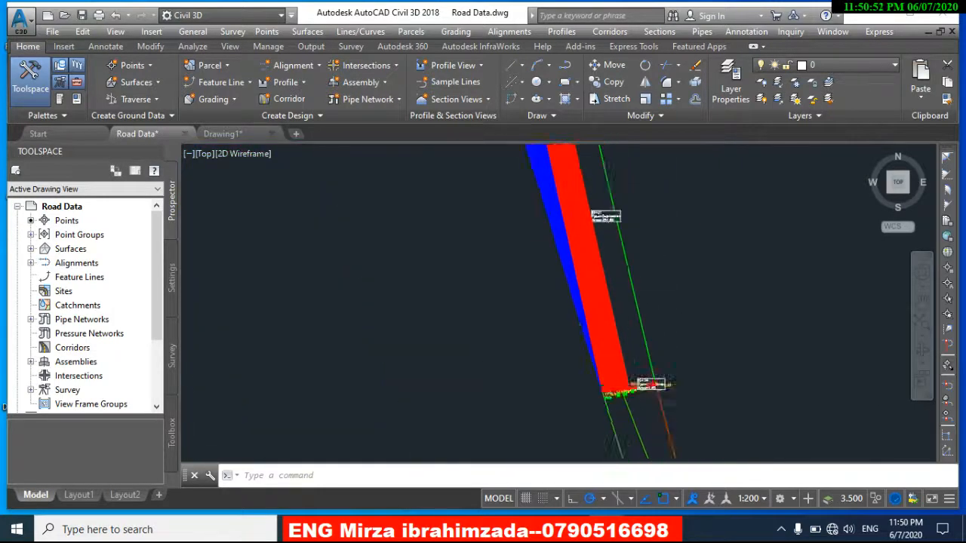
{"action": "scroll", "coordinate": [640, 379], "scroll_direction": "up", "scroll_amount": 6}
{"action": "scroll", "coordinate": [596, 266], "scroll_direction": "down", "scroll_amount": 5}
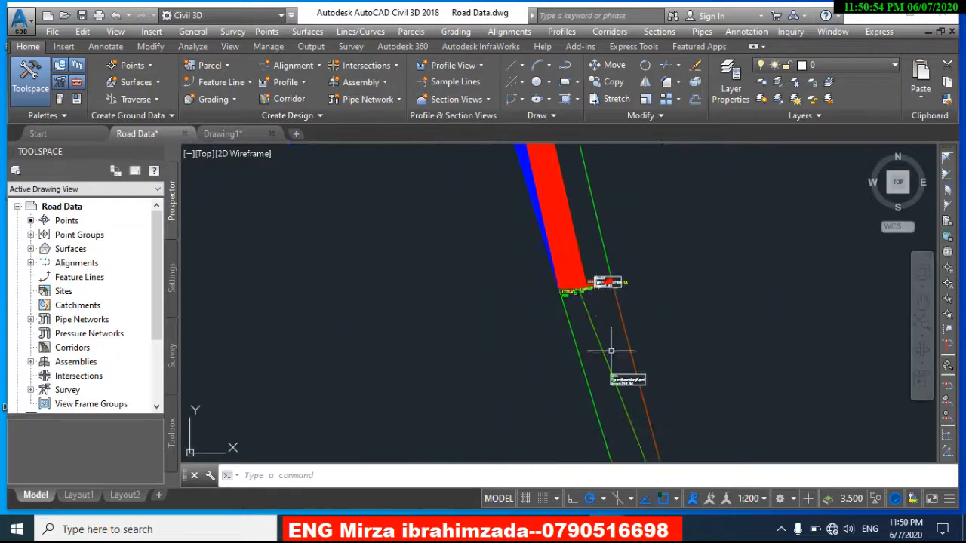
{"action": "scroll", "coordinate": [580, 268], "scroll_direction": "up", "scroll_amount": 5}
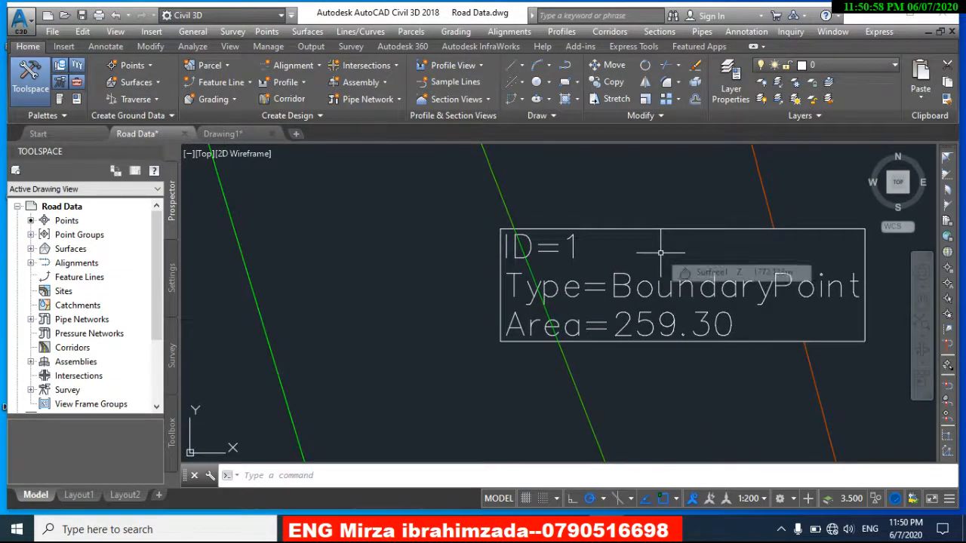
{"action": "scroll", "coordinate": [661, 256], "scroll_direction": "down", "scroll_amount": 6}
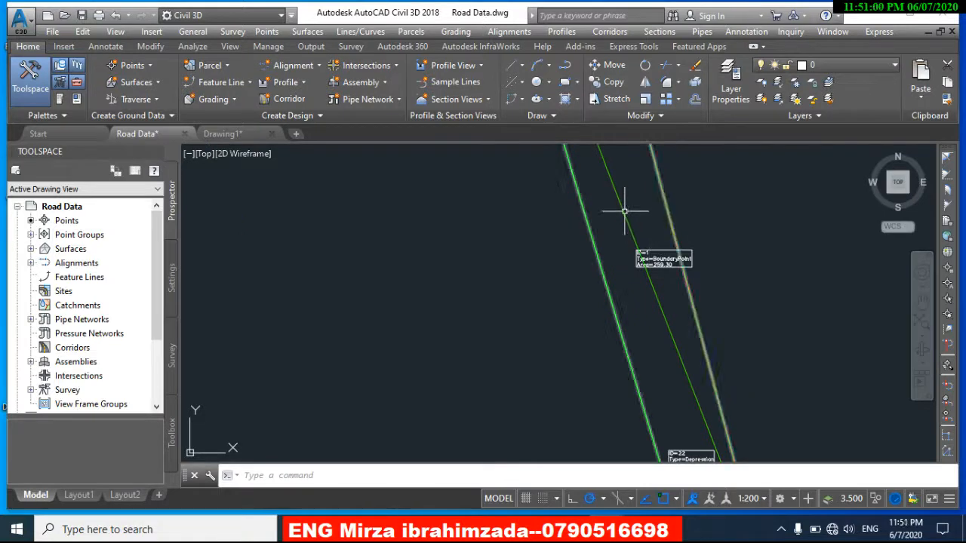
{"action": "scroll", "coordinate": [624, 211], "scroll_direction": "up", "scroll_amount": 2}
{"action": "scroll", "coordinate": [622, 210], "scroll_direction": "up", "scroll_amount": 2}
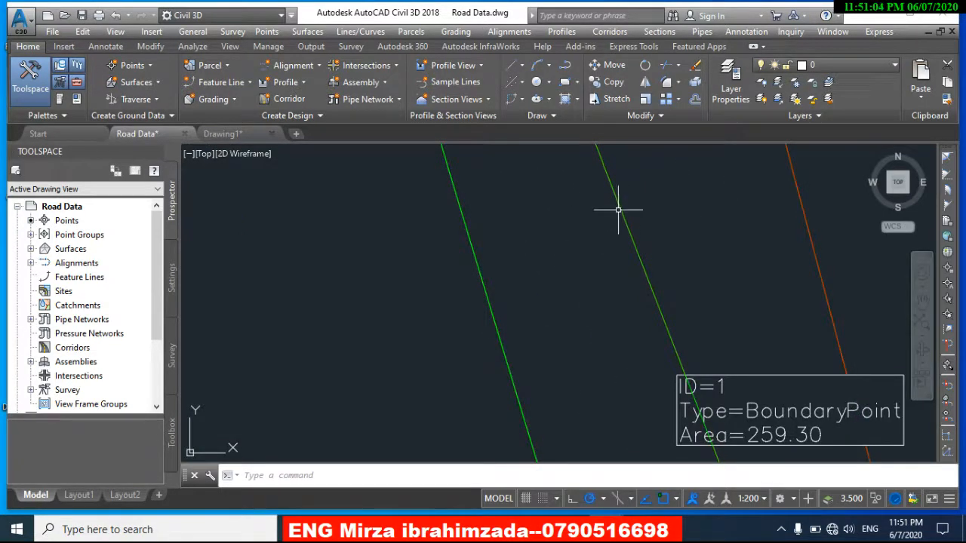
Step: Follow the watersheds southward along the road, past the narrow blue area to the long red strip
{"action": "scroll", "coordinate": [618, 214], "scroll_direction": "down", "scroll_amount": 5}
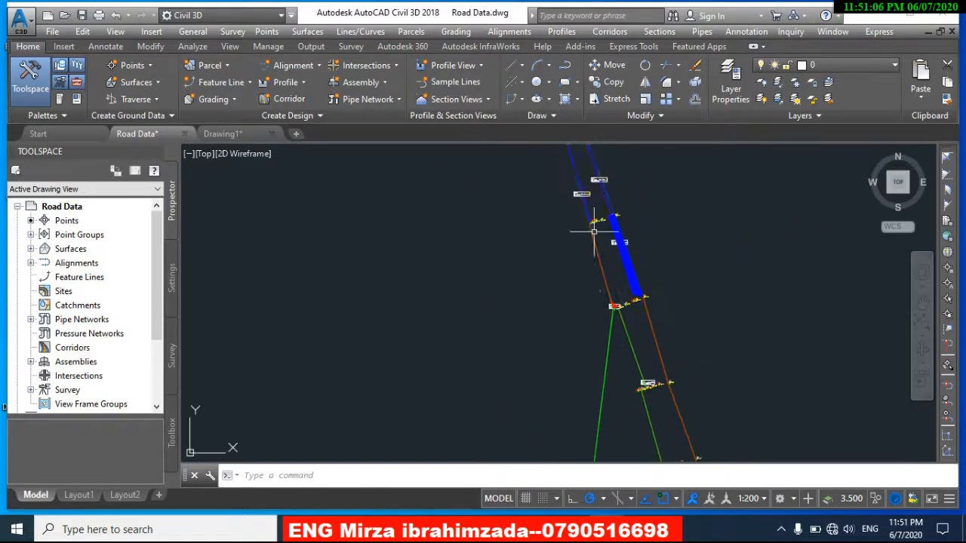
{"action": "scroll", "coordinate": [599, 267], "scroll_direction": "up", "scroll_amount": 2}
{"action": "scroll", "coordinate": [575, 266], "scroll_direction": "down", "scroll_amount": 3}
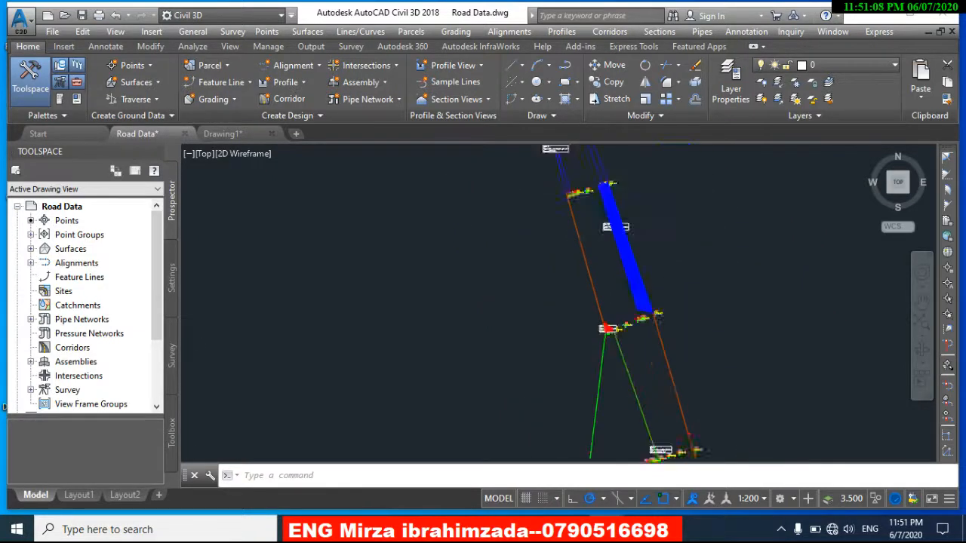
{"action": "middle_click_drag", "start_coordinate": [630, 382], "coordinate": [593, 237]}
{"action": "scroll", "coordinate": [627, 345], "scroll_direction": "down", "scroll_amount": 2}
{"action": "middle_click_drag", "start_coordinate": [627, 344], "coordinate": [583, 200]}
{"action": "middle_click_drag", "start_coordinate": [599, 333], "coordinate": [603, 218]}
{"action": "scroll", "coordinate": [593, 279], "scroll_direction": "up", "scroll_amount": 1}
{"action": "middle_click_drag", "start_coordinate": [533, 377], "coordinate": [632, 224]}
{"action": "scroll", "coordinate": [526, 407], "scroll_direction": "up", "scroll_amount": 1}
{"action": "scroll", "coordinate": [517, 410], "scroll_direction": "up", "scroll_amount": 2}
{"action": "middle_click_drag", "start_coordinate": [517, 410], "coordinate": [597, 264]}
{"action": "scroll", "coordinate": [591, 267], "scroll_direction": "down", "scroll_amount": 2}
{"action": "scroll", "coordinate": [520, 378], "scroll_direction": "down", "scroll_amount": 1}
{"action": "middle_click_drag", "start_coordinate": [520, 378], "coordinate": [571, 223]}
{"action": "scroll", "coordinate": [538, 286], "scroll_direction": "up", "scroll_amount": 1}
{"action": "scroll", "coordinate": [538, 287], "scroll_direction": "up", "scroll_amount": 3}
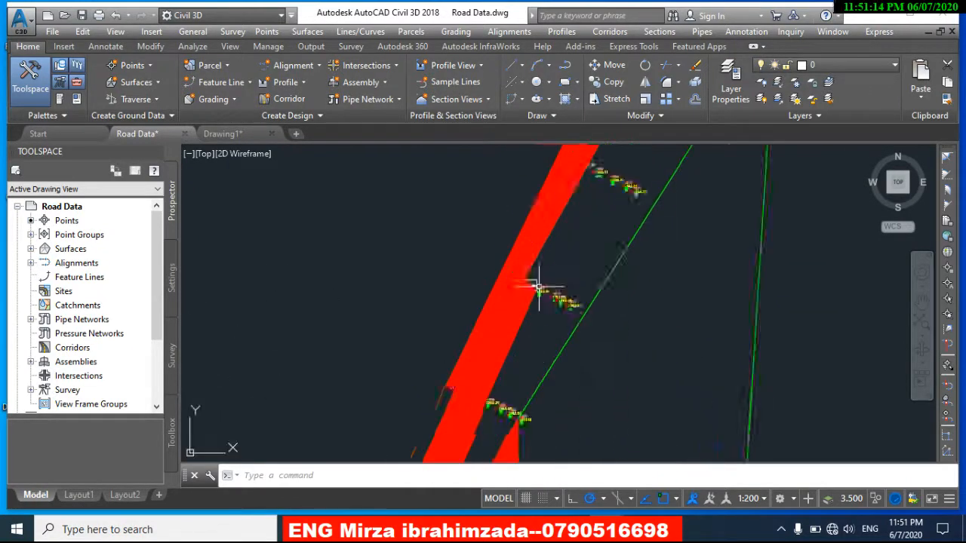
Step: Examine the watersheds from the long red strip down to the large red area at the western curve
{"action": "scroll", "coordinate": [522, 355], "scroll_direction": "down", "scroll_amount": 1}
{"action": "middle_click_drag", "start_coordinate": [522, 355], "coordinate": [575, 229]}
{"action": "scroll", "coordinate": [468, 364], "scroll_direction": "up", "scroll_amount": 2}
{"action": "middle_click_drag", "start_coordinate": [469, 364], "coordinate": [492, 310]}
{"action": "middle_click_drag", "start_coordinate": [474, 342], "coordinate": [521, 343]}
{"action": "scroll", "coordinate": [465, 324], "scroll_direction": "down", "scroll_amount": 1}
{"action": "mouse_move", "coordinate": [466, 323]}
{"action": "middle_mouse_down"}
{"action": "mouse_move", "coordinate": [465, 284]}
{"action": "mouse_move", "coordinate": [442, 224]}
{"action": "middle_mouse_up"}
{"action": "scroll", "coordinate": [426, 354], "scroll_direction": "down", "scroll_amount": 1}
{"action": "scroll", "coordinate": [426, 354], "scroll_direction": "down", "scroll_amount": 1}
{"action": "scroll", "coordinate": [455, 265], "scroll_direction": "down", "scroll_amount": 1}
{"action": "scroll", "coordinate": [451, 349], "scroll_direction": "up", "scroll_amount": 1}
{"action": "middle_click_drag", "start_coordinate": [452, 349], "coordinate": [463, 249]}
Step: Run a Watersheds analysis on the road surface, merging depressions whose minimum average depth is less than 12
{"action": "left_click", "coordinate": [433, 281]}
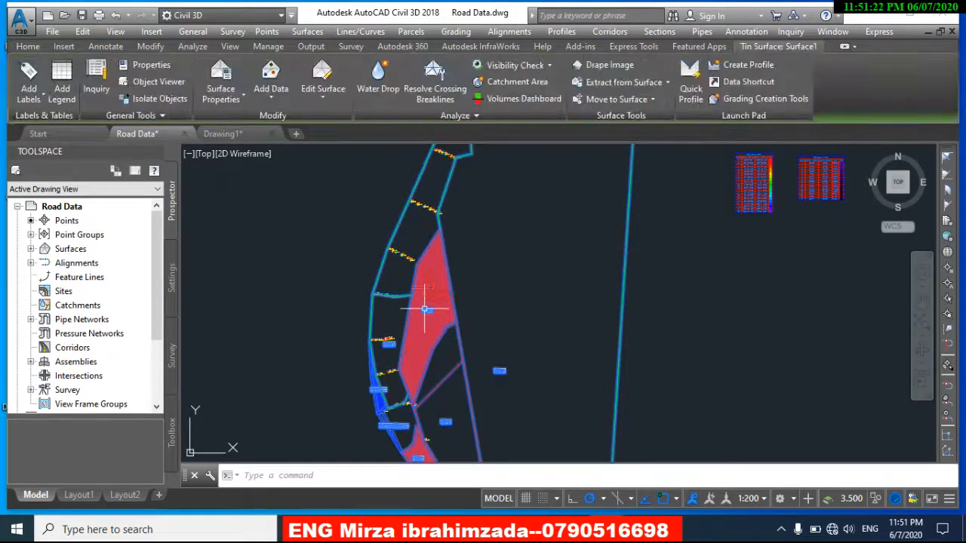
{"action": "right_click", "coordinate": [435, 289]}
{"action": "left_click", "coordinate": [485, 447]}
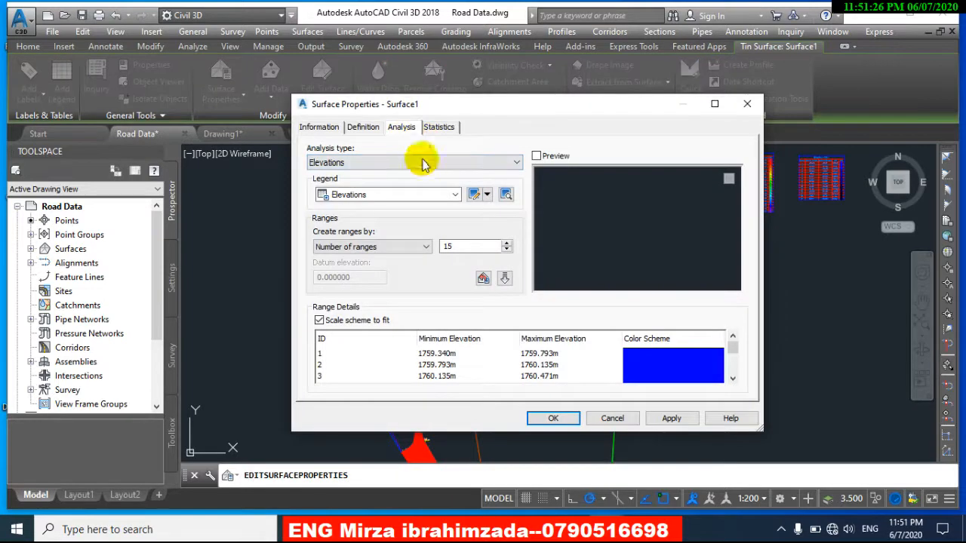
{"action": "left_click", "coordinate": [457, 162]}
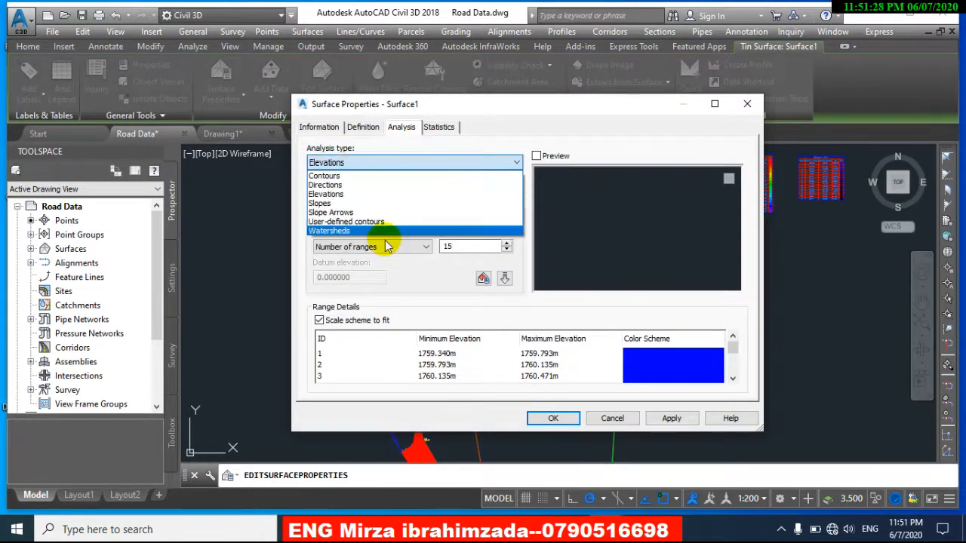
{"action": "left_click", "coordinate": [381, 231]}
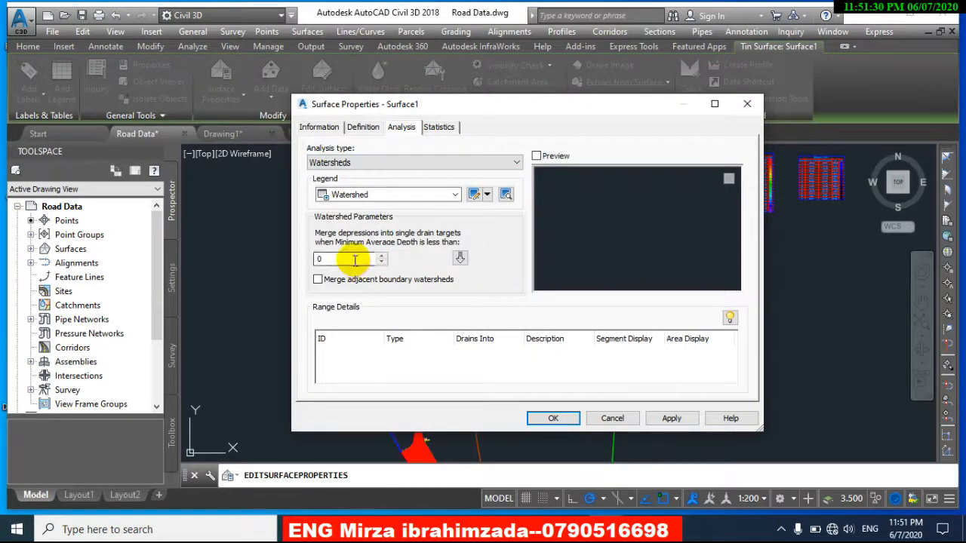
{"action": "double_click", "coordinate": [355, 259]}
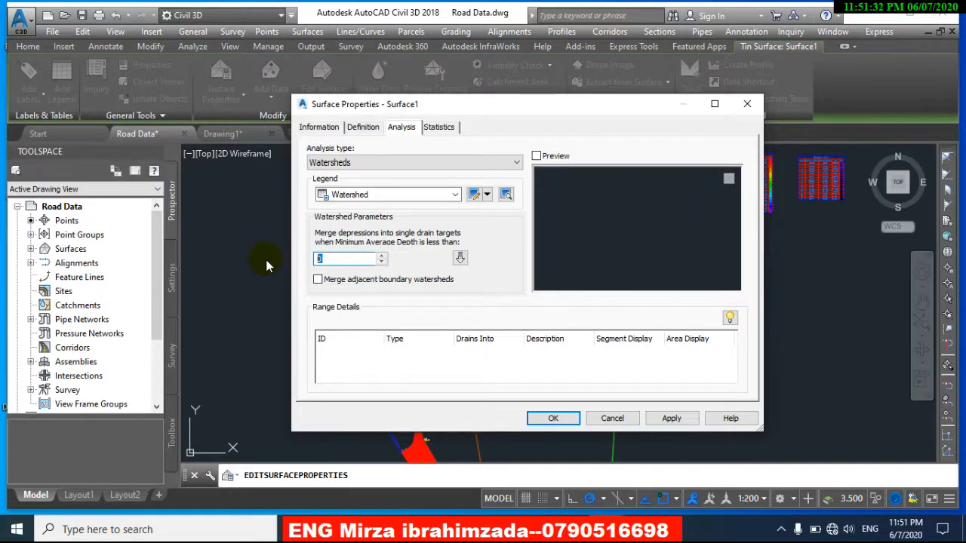
{"action": "type", "text": "12"}
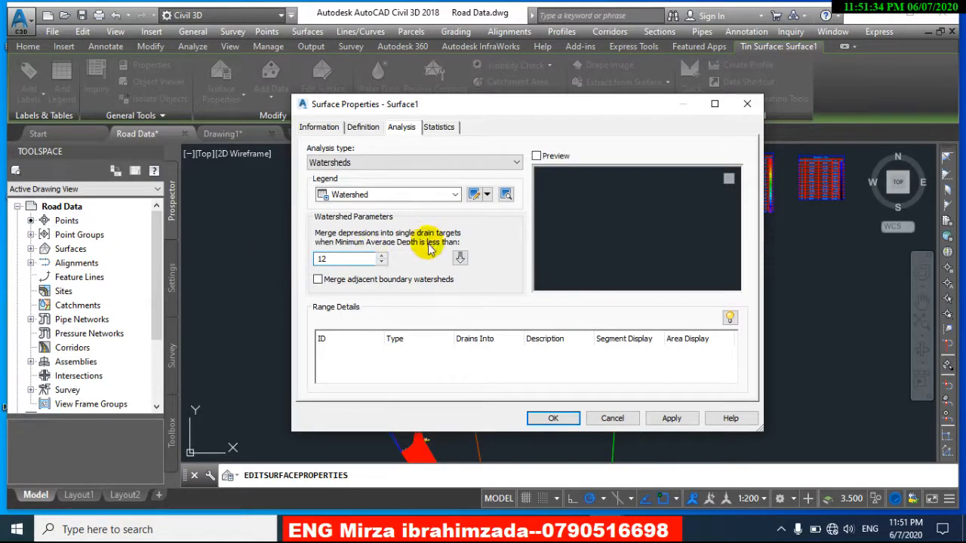
{"action": "left_click", "coordinate": [459, 258]}
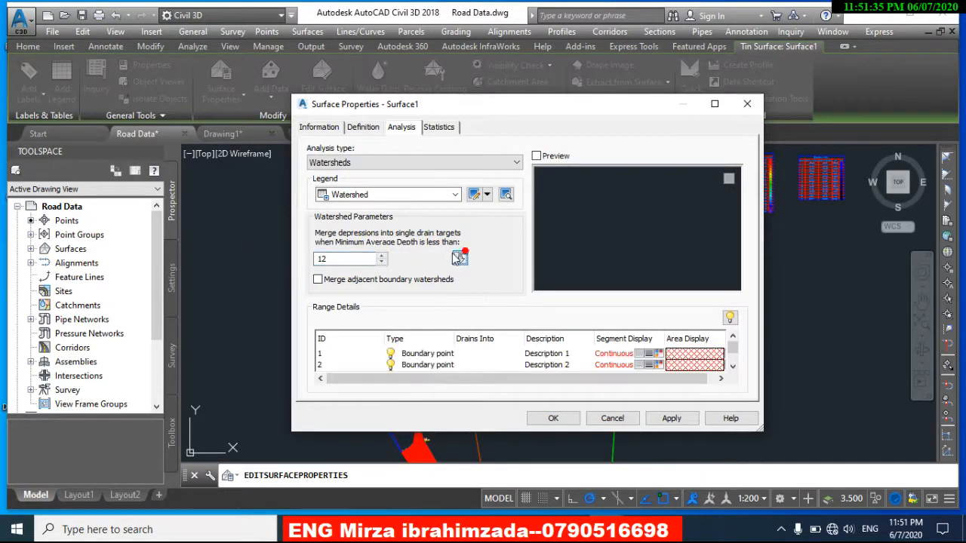
{"action": "left_click", "coordinate": [553, 418]}
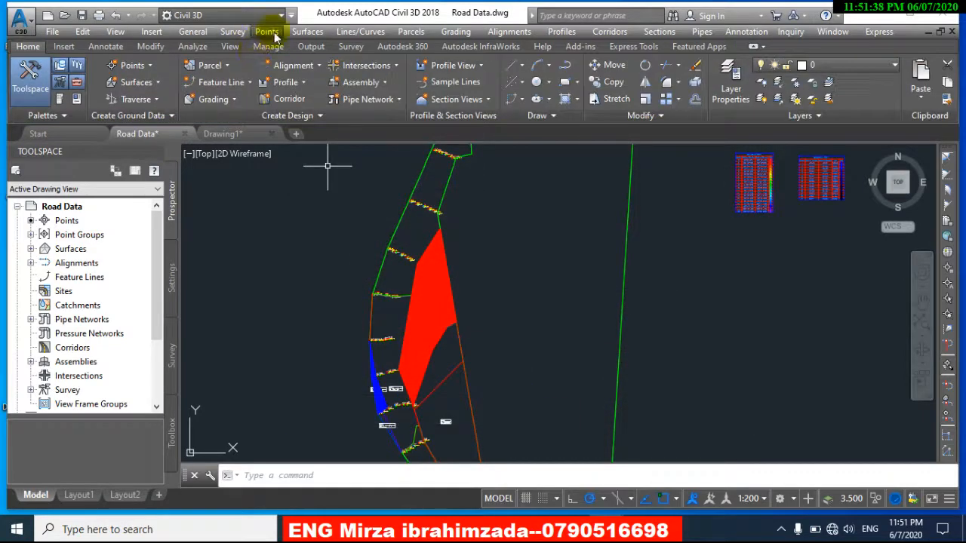
Step: Add a Watersheds legend table for the surface, placing it east of the road below the existing legend tables
{"action": "left_click", "coordinate": [307, 31]}
{"action": "left_click", "coordinate": [337, 135]}
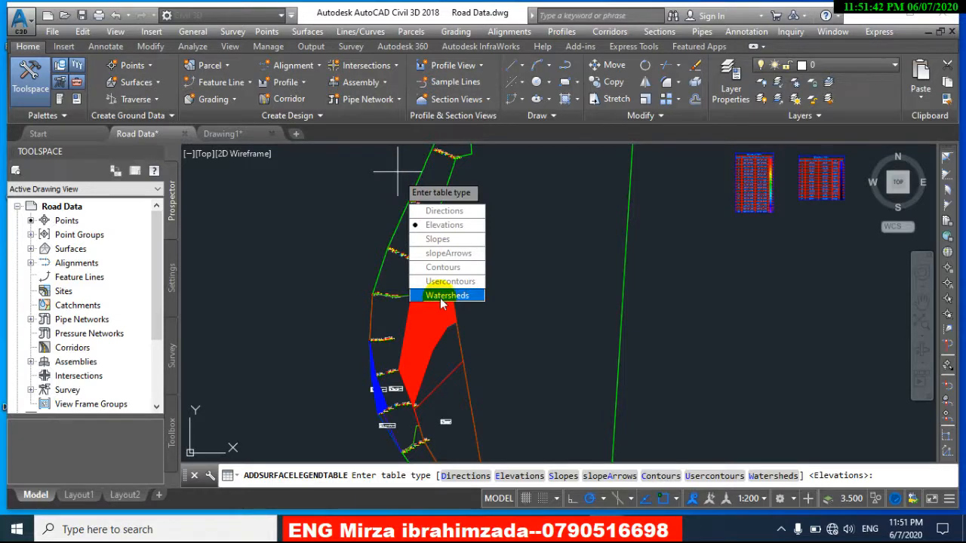
{"action": "left_click", "coordinate": [442, 303]}
{"action": "left_click", "coordinate": [430, 198]}
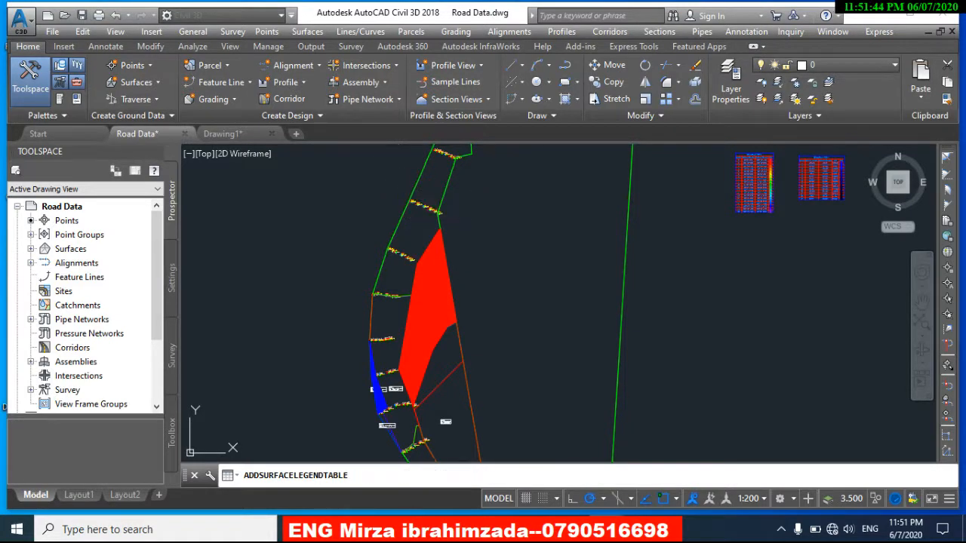
{"action": "scroll", "coordinate": [777, 281], "scroll_direction": "down", "scroll_amount": 4}
{"action": "left_click", "coordinate": [777, 281]}
Step: Examine the Watersheds Table's columns, from ID, Type and Drains Into across to Segment Display and Area Display
{"action": "scroll", "coordinate": [742, 334], "scroll_direction": "up", "scroll_amount": 5}
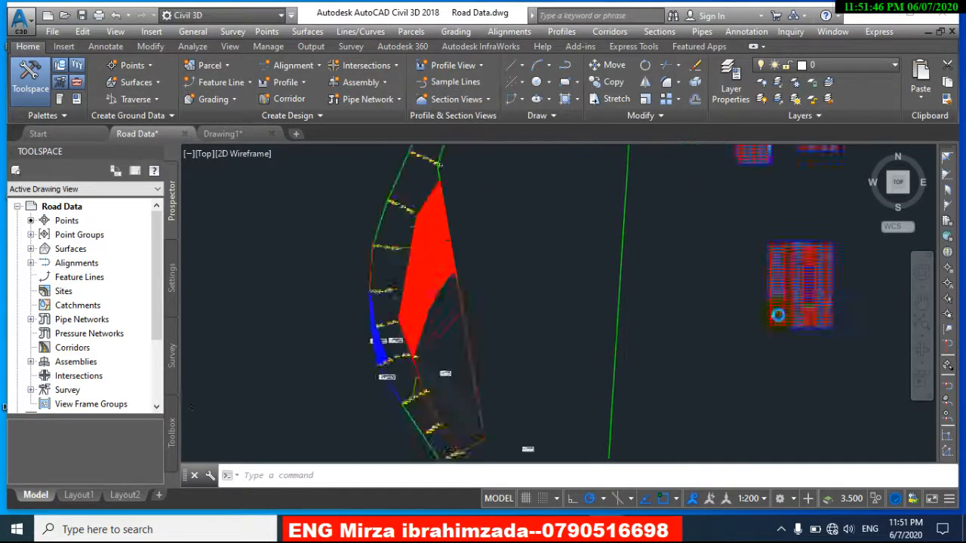
{"action": "middle_click_drag", "start_coordinate": [742, 333], "coordinate": [518, 310]}
{"action": "scroll", "coordinate": [536, 344], "scroll_direction": "up", "scroll_amount": 2}
{"action": "scroll", "coordinate": [536, 344], "scroll_direction": "down", "scroll_amount": 1}
{"action": "scroll", "coordinate": [536, 344], "scroll_direction": "down", "scroll_amount": 4}
{"action": "middle_click_drag", "start_coordinate": [583, 270], "coordinate": [567, 353]}
{"action": "scroll", "coordinate": [581, 258], "scroll_direction": "up", "scroll_amount": 3}
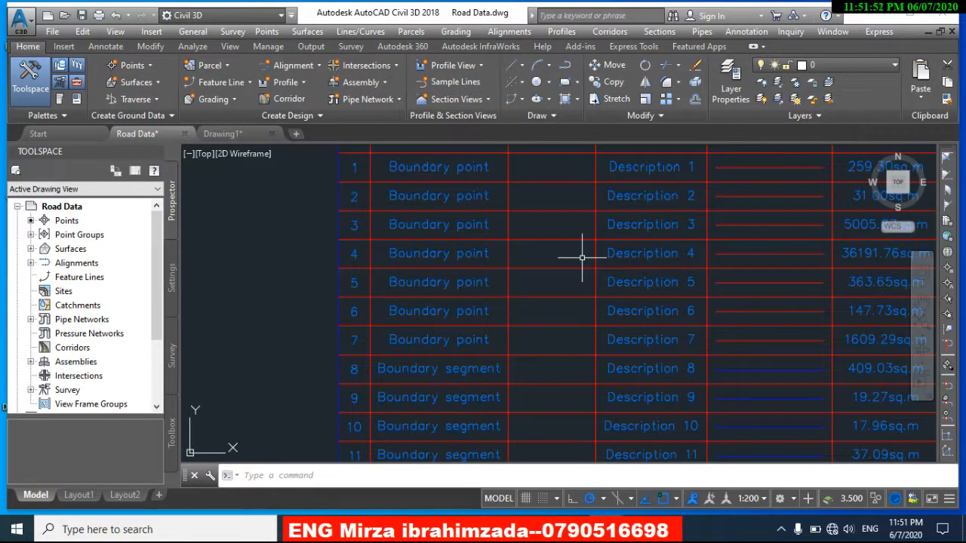
{"action": "scroll", "coordinate": [583, 258], "scroll_direction": "down", "scroll_amount": 3}
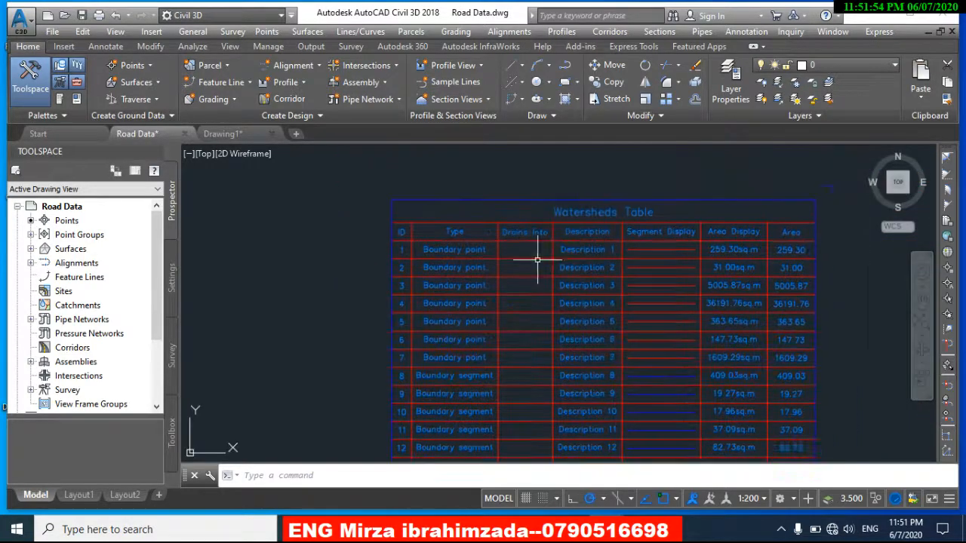
{"action": "scroll", "coordinate": [454, 230], "scroll_direction": "up", "scroll_amount": 2}
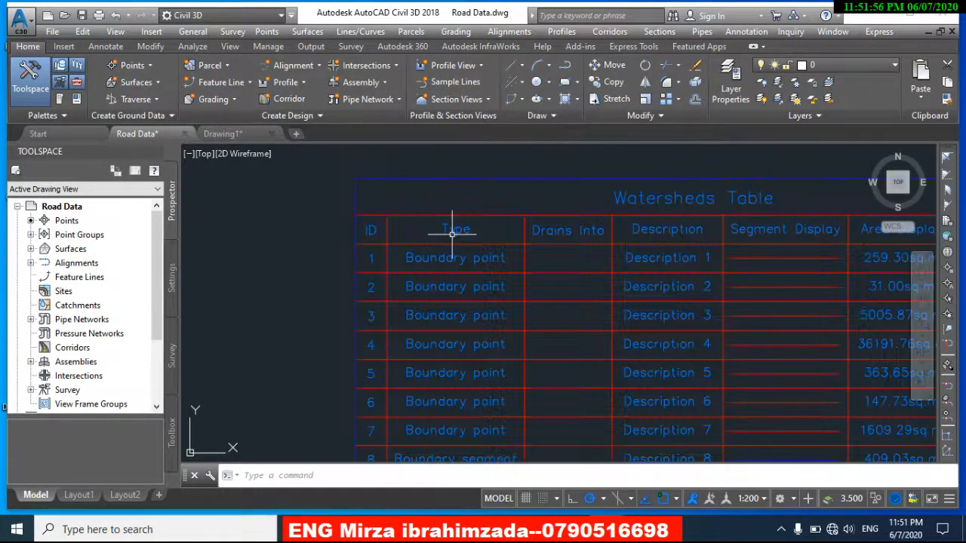
{"action": "middle_click_drag", "start_coordinate": [550, 280], "coordinate": [486, 286]}
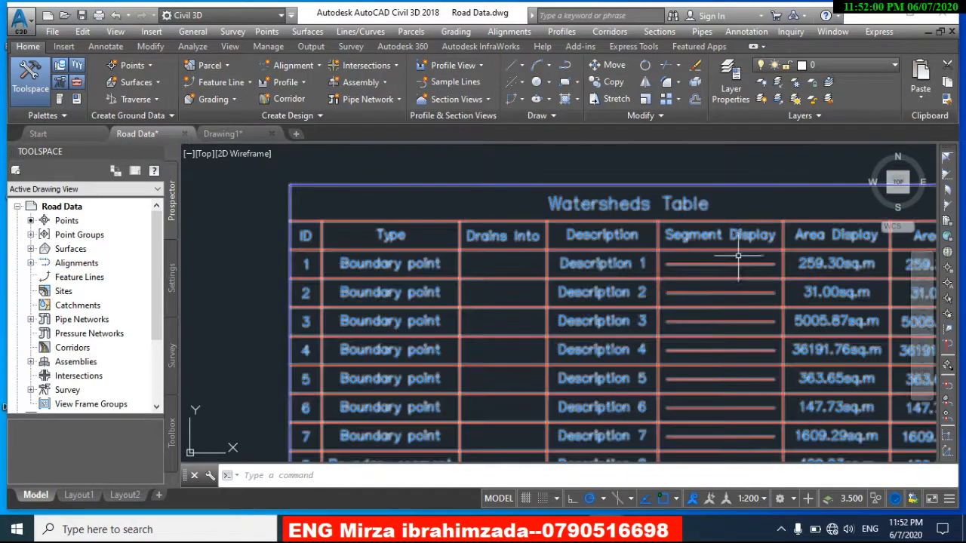
{"action": "middle_click_drag", "start_coordinate": [747, 252], "coordinate": [627, 262]}
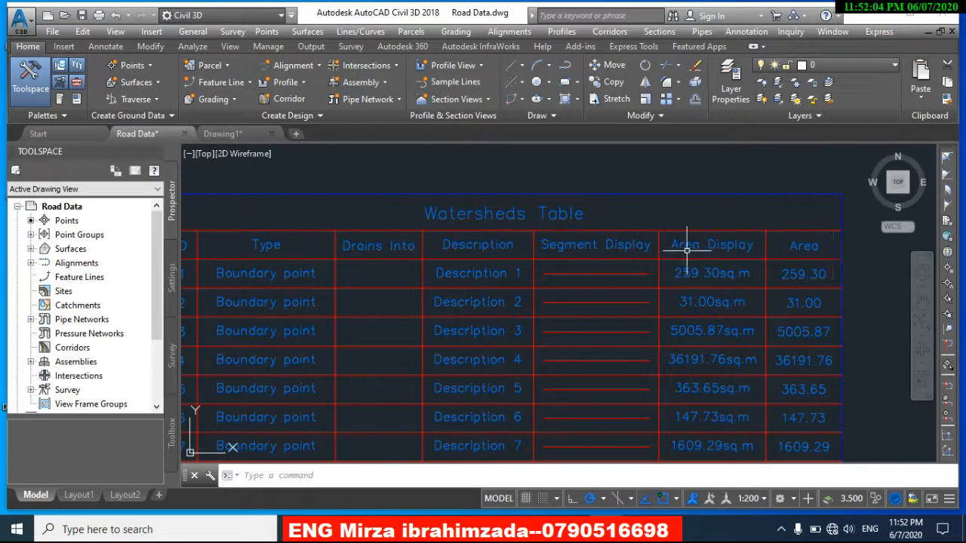
Step: Compare the Area Display and Area columns in the first rows of the Watersheds Table
{"action": "scroll", "coordinate": [740, 293], "scroll_direction": "up", "scroll_amount": 5}
{"action": "middle_click_drag", "start_coordinate": [732, 280], "coordinate": [647, 258]}
{"action": "scroll", "coordinate": [637, 262], "scroll_direction": "down", "scroll_amount": 3}
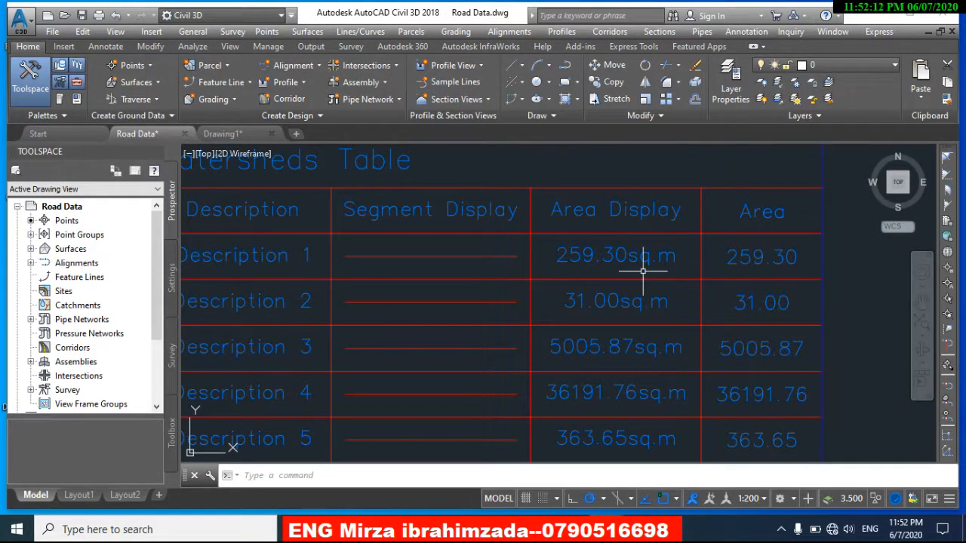
{"action": "scroll", "coordinate": [643, 271], "scroll_direction": "down", "scroll_amount": 3}
{"action": "scroll", "coordinate": [518, 267], "scroll_direction": "up", "scroll_amount": 5}
{"action": "scroll", "coordinate": [431, 222], "scroll_direction": "down", "scroll_amount": 3}
Step: Read the Boundary point rows of the Watersheds Table, including their IDs, segment display and areas
{"action": "middle_click_drag", "start_coordinate": [366, 261], "coordinate": [362, 233]}
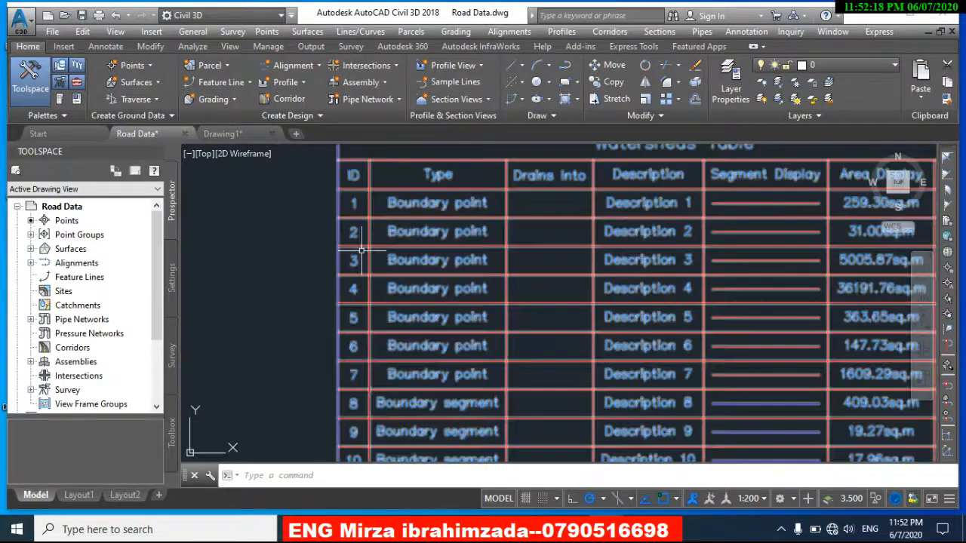
{"action": "middle_click_drag", "start_coordinate": [370, 371], "coordinate": [367, 293]}
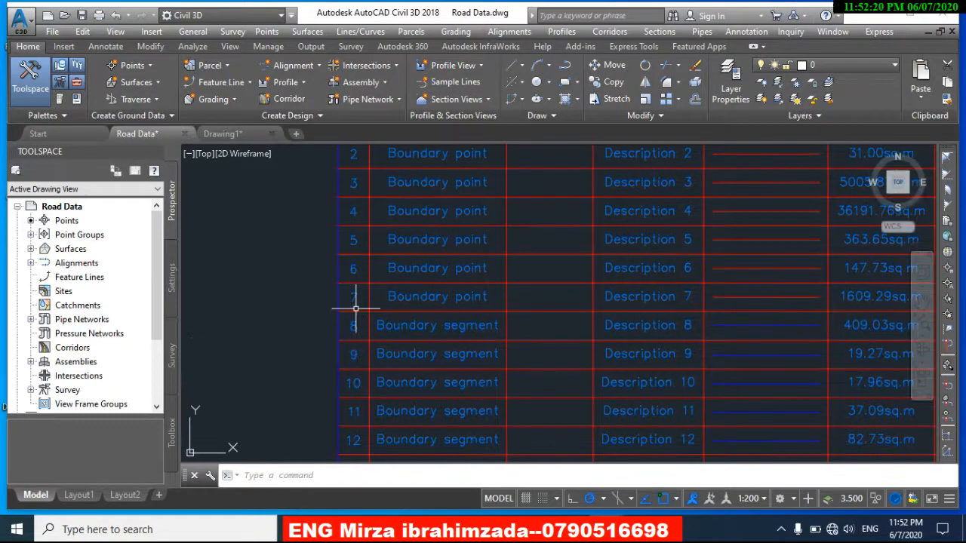
{"action": "scroll", "coordinate": [456, 282], "scroll_direction": "up", "scroll_amount": 4}
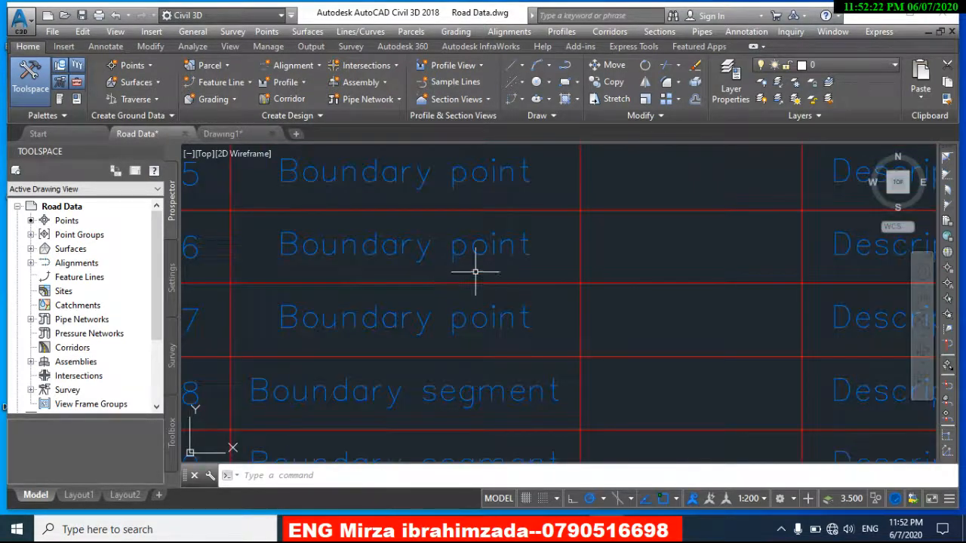
{"action": "scroll", "coordinate": [513, 269], "scroll_direction": "down", "scroll_amount": 4}
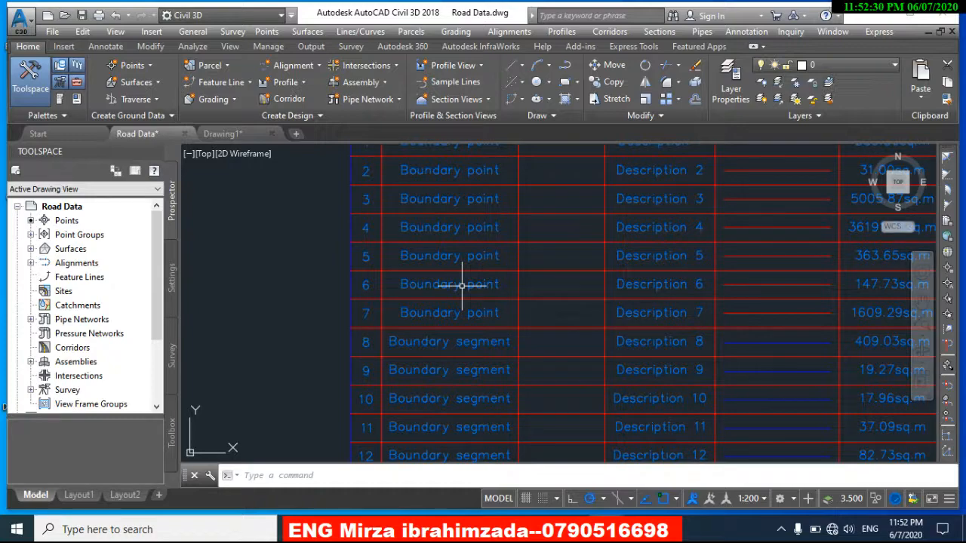
{"action": "middle_click_drag", "start_coordinate": [640, 280], "coordinate": [476, 319]}
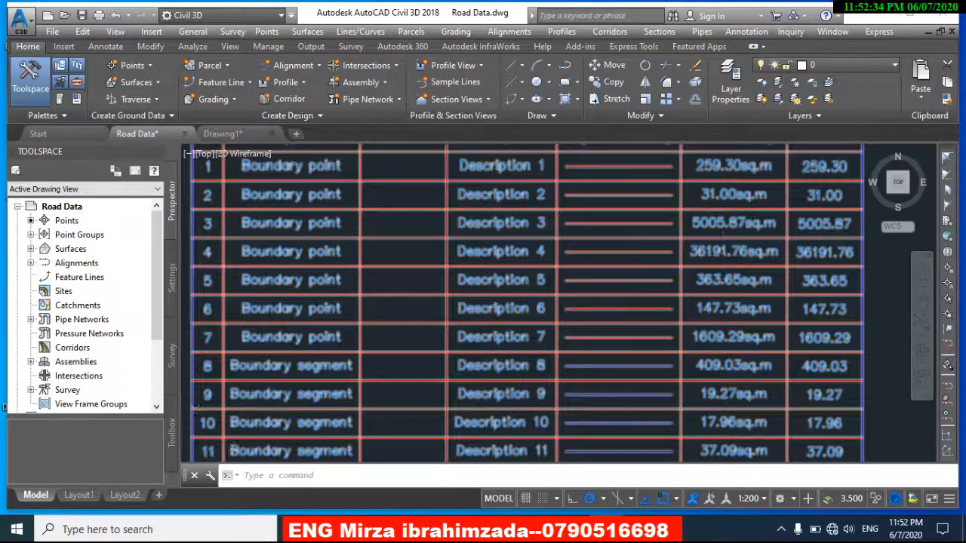
Step: Read the Boundary segment rows of the Watersheds Table, continuing down to the first Depression rows
{"action": "scroll", "coordinate": [603, 272], "scroll_direction": "down", "scroll_amount": 3}
{"action": "scroll", "coordinate": [590, 265], "scroll_direction": "up", "scroll_amount": 1}
{"action": "scroll", "coordinate": [425, 273], "scroll_direction": "up", "scroll_amount": 4}
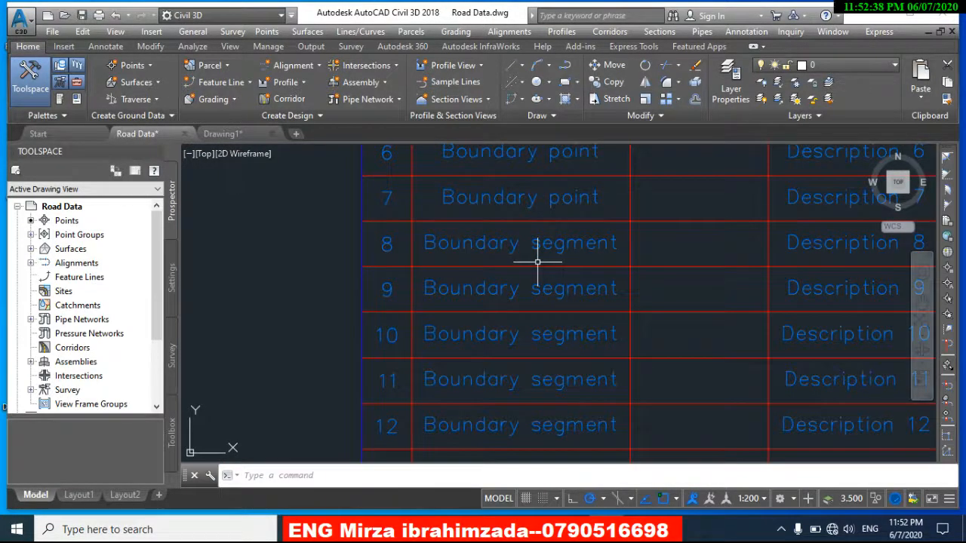
{"action": "scroll", "coordinate": [537, 263], "scroll_direction": "down", "scroll_amount": 2}
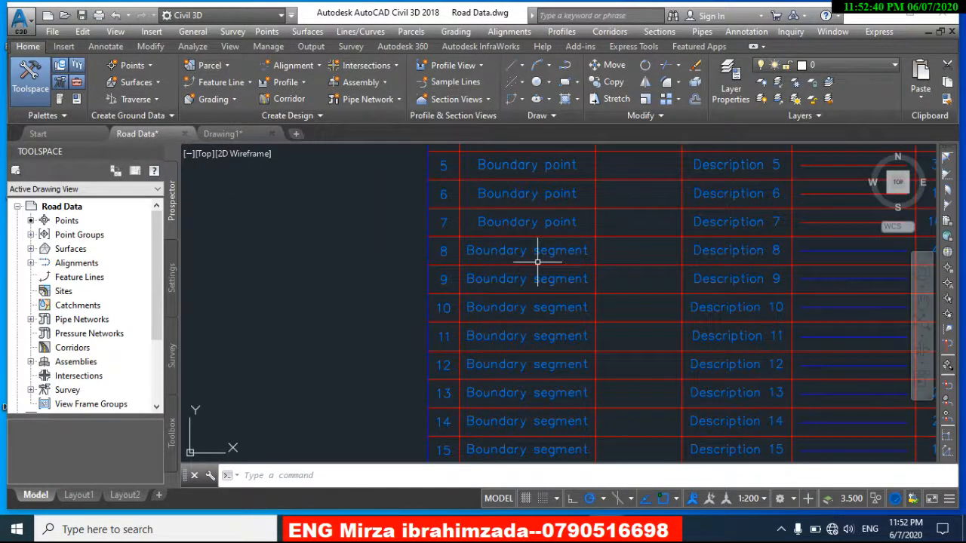
{"action": "scroll", "coordinate": [536, 260], "scroll_direction": "up", "scroll_amount": 3}
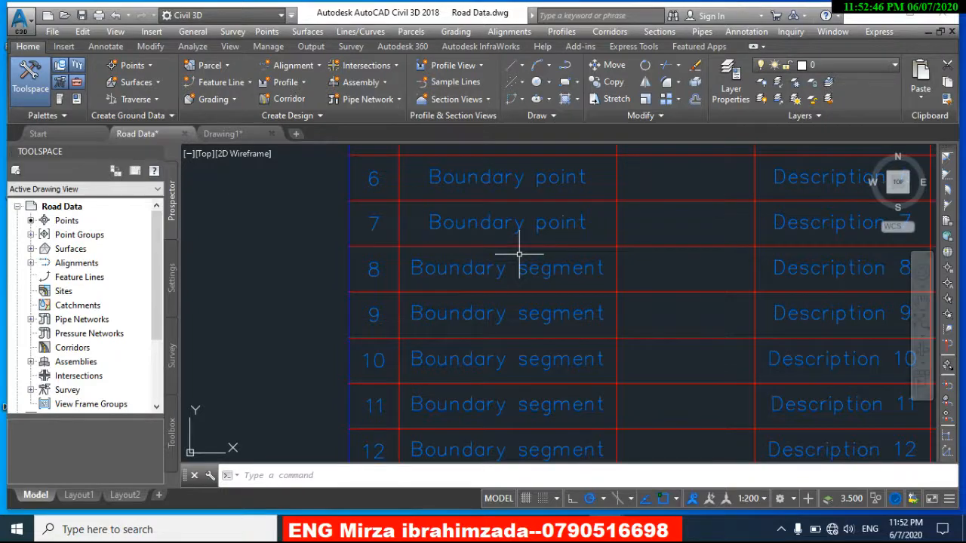
{"action": "middle_click_drag", "start_coordinate": [516, 204], "coordinate": [460, 220]}
{"action": "middle_click_drag", "start_coordinate": [455, 287], "coordinate": [491, 245]}
{"action": "scroll", "coordinate": [455, 273], "scroll_direction": "down", "scroll_amount": 4}
{"action": "middle_click_drag", "start_coordinate": [454, 273], "coordinate": [451, 223]}
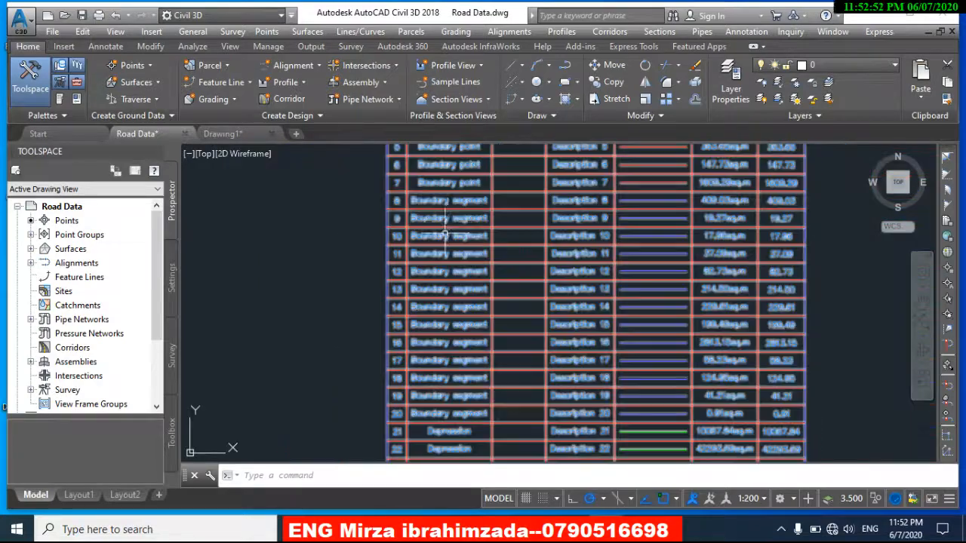
Step: Read the Depression rows of the Watersheds Table, just below the last Boundary segment rows
{"action": "scroll", "coordinate": [459, 282], "scroll_direction": "up", "scroll_amount": 1}
{"action": "middle_click_drag", "start_coordinate": [455, 306], "coordinate": [438, 236]}
{"action": "middle_click_drag", "start_coordinate": [440, 326], "coordinate": [440, 240]}
{"action": "scroll", "coordinate": [442, 293], "scroll_direction": "up", "scroll_amount": 1}
{"action": "middle_click_drag", "start_coordinate": [399, 293], "coordinate": [445, 293]}
{"action": "scroll", "coordinate": [389, 300], "scroll_direction": "up", "scroll_amount": 1}
{"action": "scroll", "coordinate": [408, 291], "scroll_direction": "down", "scroll_amount": 2}
{"action": "middle_click_drag", "start_coordinate": [408, 291], "coordinate": [443, 288]}
{"action": "scroll", "coordinate": [410, 285], "scroll_direction": "up", "scroll_amount": 1}
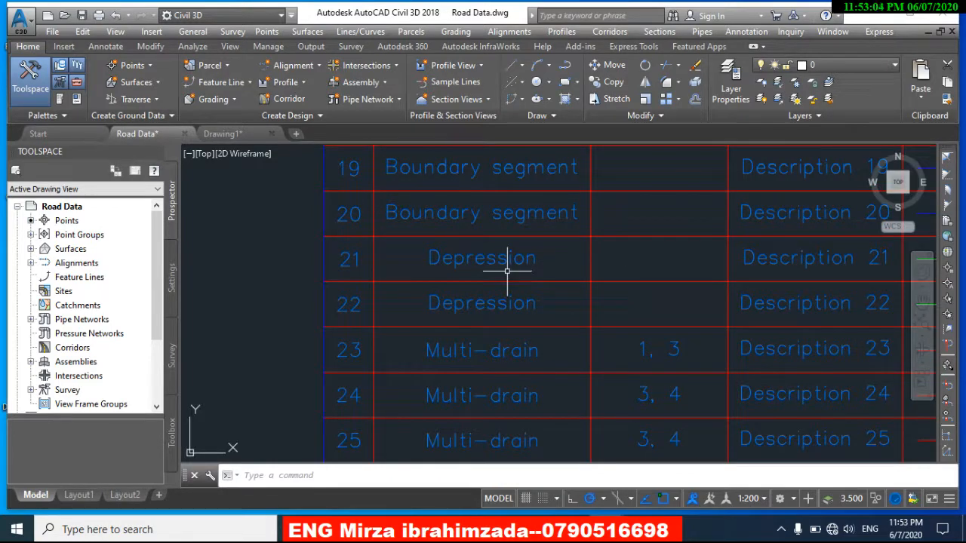
{"action": "scroll", "coordinate": [498, 272], "scroll_direction": "down", "scroll_amount": 1}
{"action": "middle_click_drag", "start_coordinate": [596, 267], "coordinate": [593, 266]}
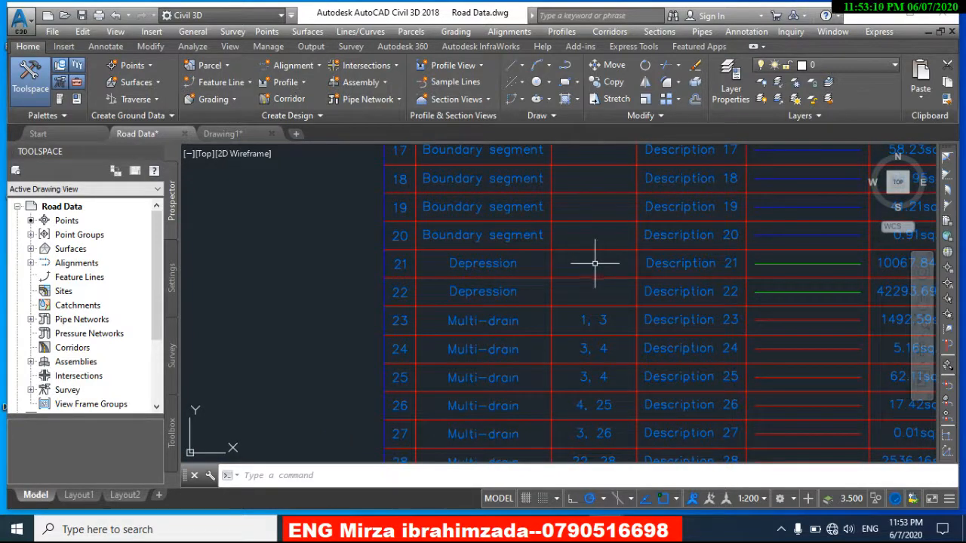
Step: Examine the Multi-drain rows of the Watersheds Table, including their Drains Into IDs, segment display and areas
{"action": "middle_click_drag", "start_coordinate": [535, 307], "coordinate": [535, 257]}
{"action": "scroll", "coordinate": [494, 268], "scroll_direction": "up", "scroll_amount": 3}
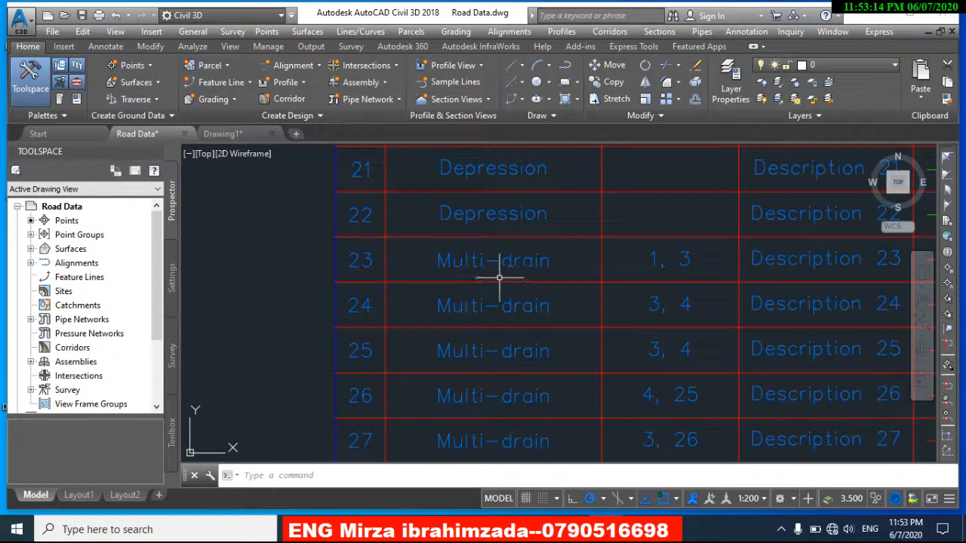
{"action": "scroll", "coordinate": [389, 264], "scroll_direction": "down", "scroll_amount": 3}
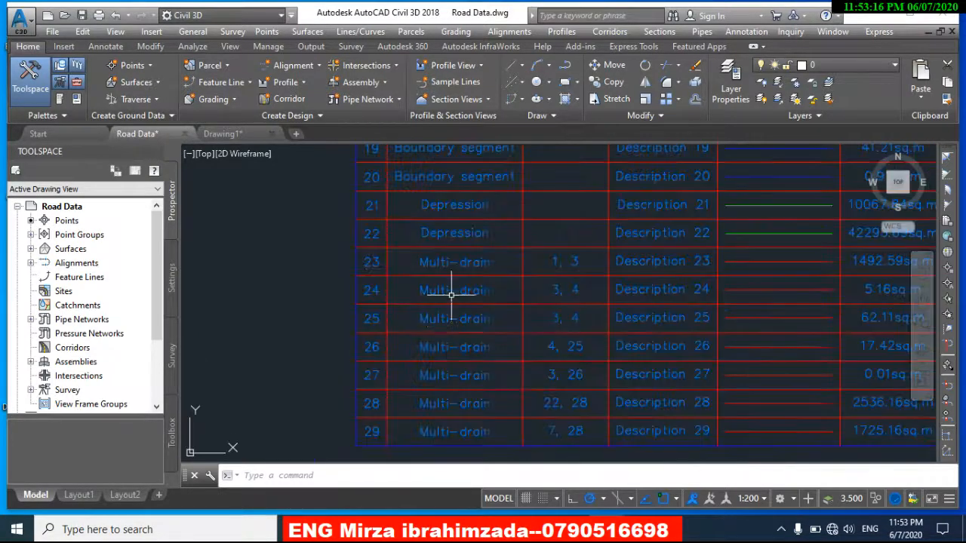
{"action": "scroll", "coordinate": [491, 262], "scroll_direction": "up", "scroll_amount": 2}
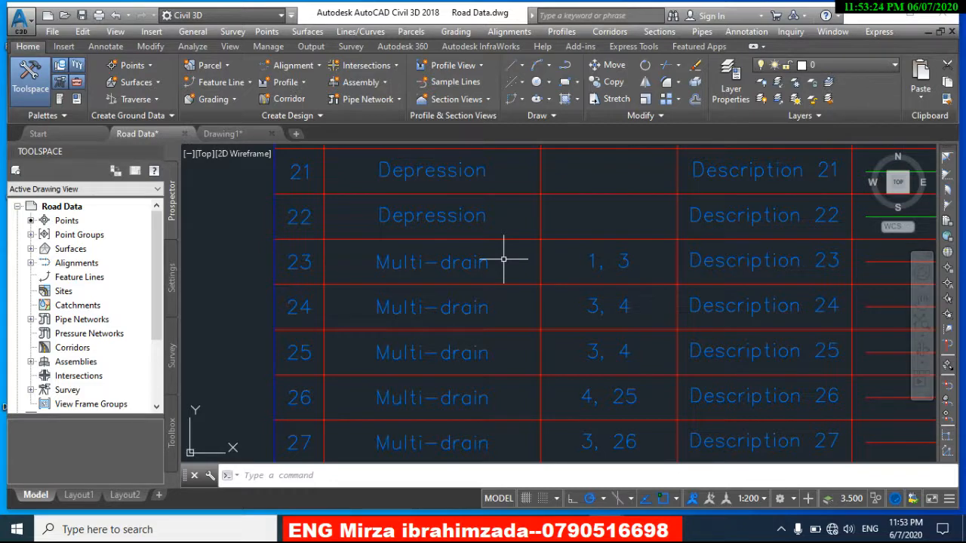
{"action": "scroll", "coordinate": [503, 259], "scroll_direction": "down", "scroll_amount": 3}
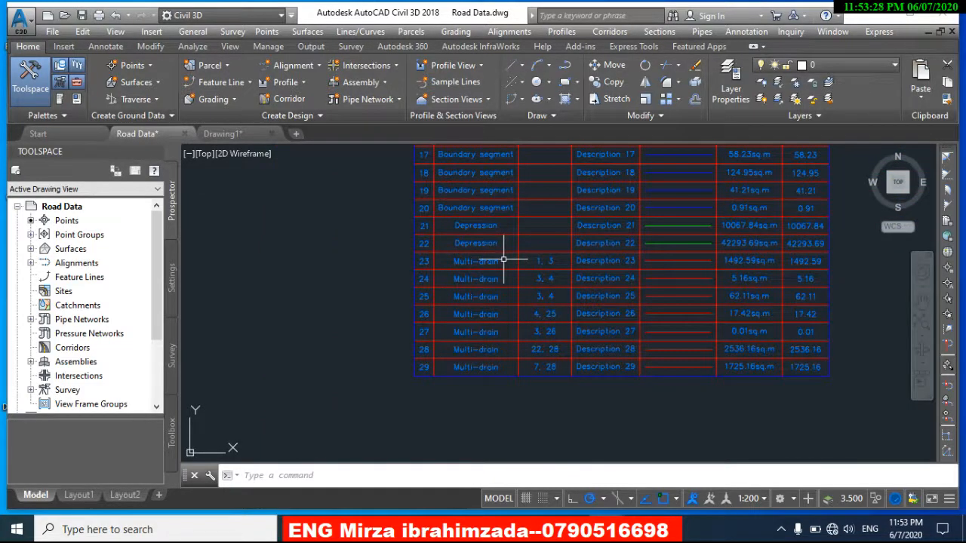
{"action": "scroll", "coordinate": [625, 261], "scroll_direction": "up", "scroll_amount": 3}
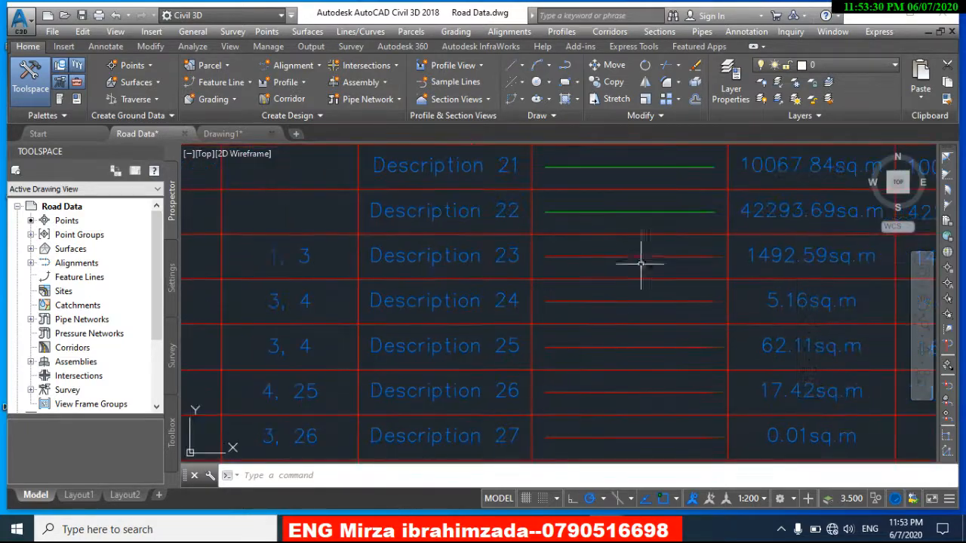
{"action": "middle_click_drag", "start_coordinate": [632, 254], "coordinate": [631, 304]}
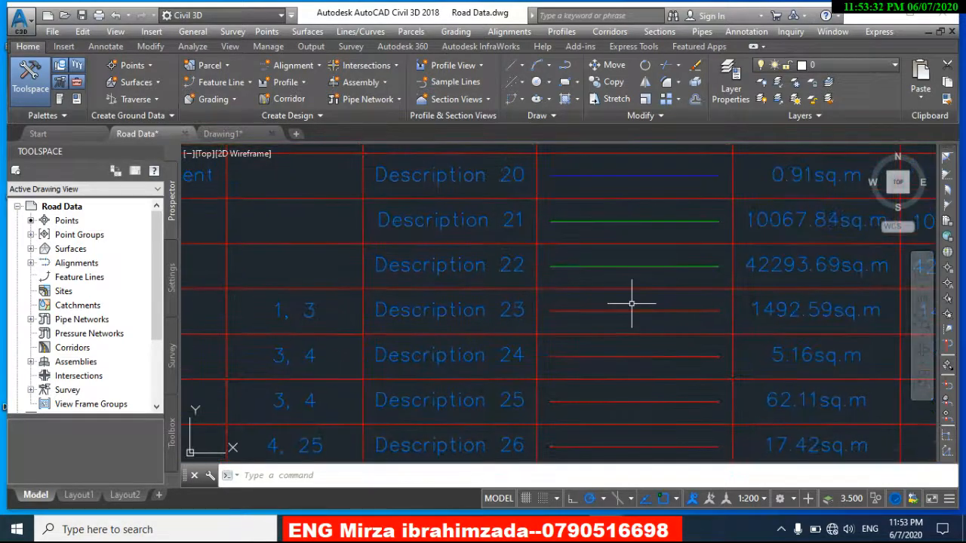
{"action": "scroll", "coordinate": [631, 305], "scroll_direction": "down", "scroll_amount": 2}
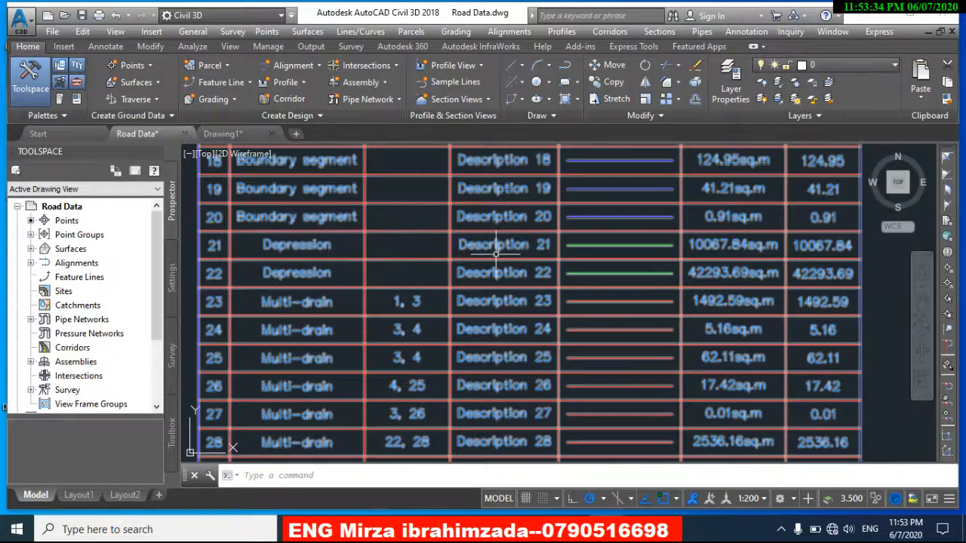
Step: Locate the Depression watershed label on the road surface and read its ID, type and area
{"action": "scroll", "coordinate": [619, 269], "scroll_direction": "down", "scroll_amount": 2}
{"action": "scroll", "coordinate": [620, 268], "scroll_direction": "down", "scroll_amount": 7}
{"action": "scroll", "coordinate": [461, 254], "scroll_direction": "down", "scroll_amount": 3}
{"action": "middle_click_drag", "start_coordinate": [446, 273], "coordinate": [565, 345]}
{"action": "scroll", "coordinate": [495, 274], "scroll_direction": "down", "scroll_amount": 3}
{"action": "scroll", "coordinate": [479, 250], "scroll_direction": "up", "scroll_amount": 4}
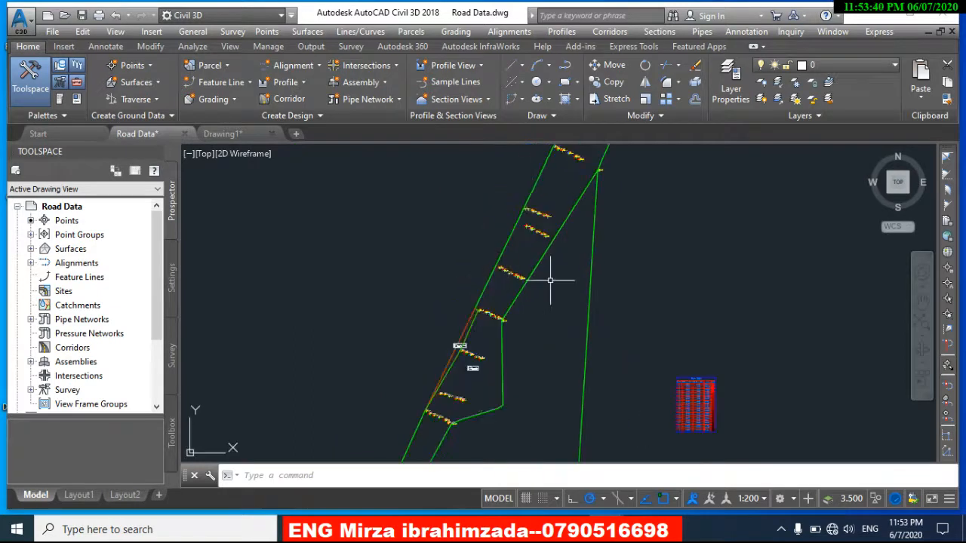
{"action": "scroll", "coordinate": [540, 277], "scroll_direction": "up", "scroll_amount": 4}
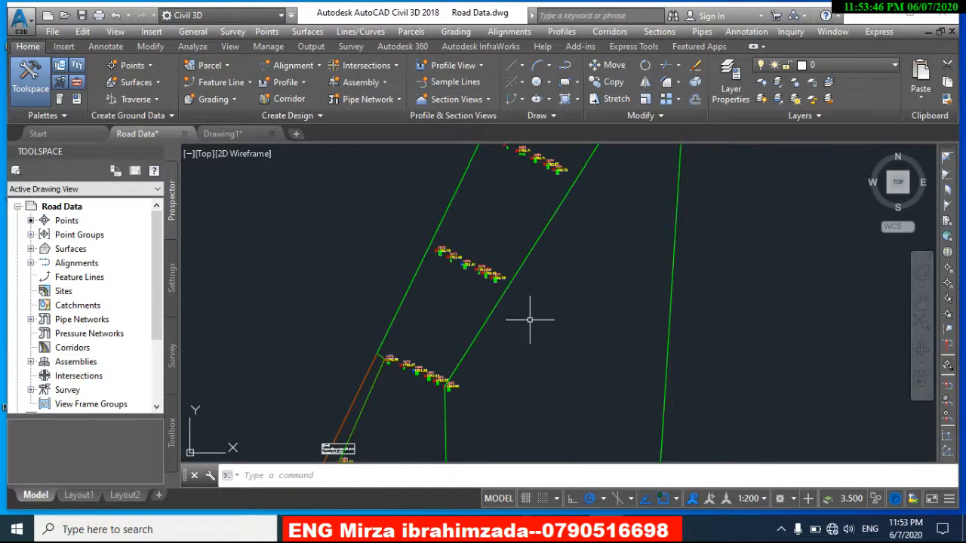
{"action": "scroll", "coordinate": [530, 320], "scroll_direction": "down", "scroll_amount": 3}
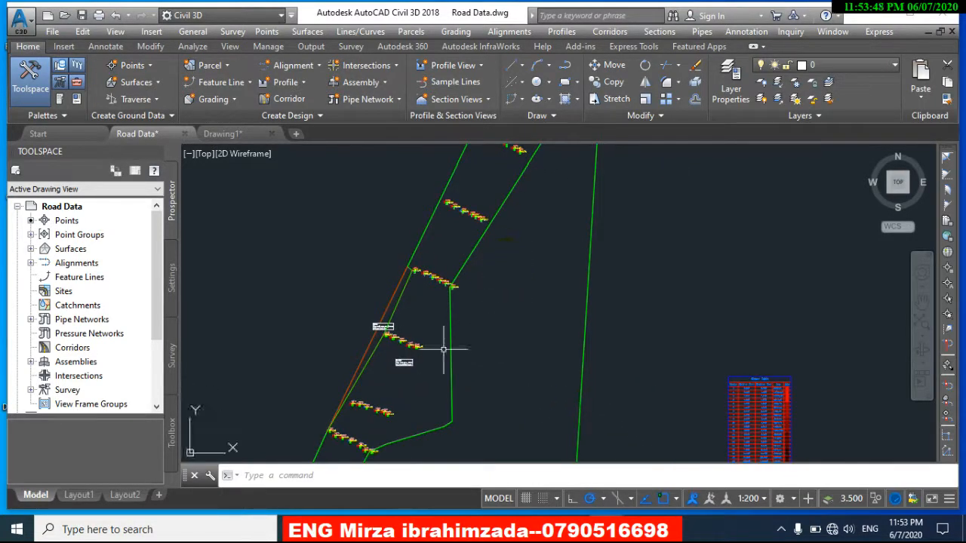
{"action": "scroll", "coordinate": [403, 361], "scroll_direction": "up", "scroll_amount": 5}
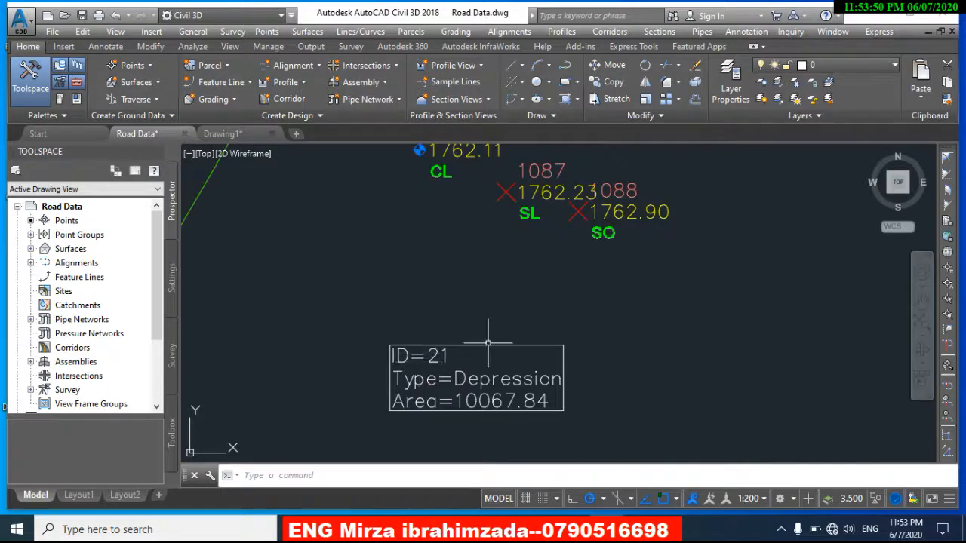
{"action": "scroll", "coordinate": [492, 334], "scroll_direction": "down", "scroll_amount": 5}
{"action": "middle_click_drag", "start_coordinate": [566, 341], "coordinate": [525, 380]}
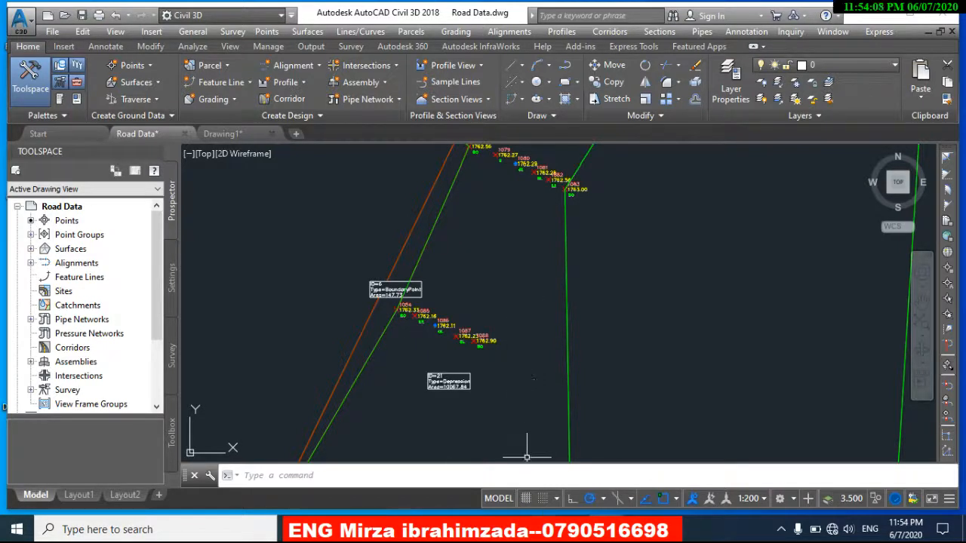
{"action": "left_click", "coordinate": [645, 528]}
{"action": "left_click", "coordinate": [926, 466]}
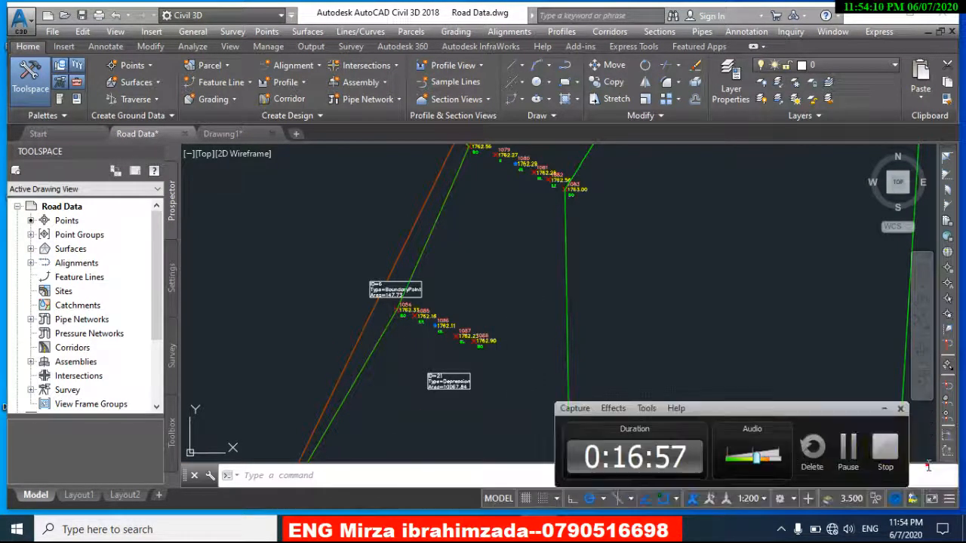